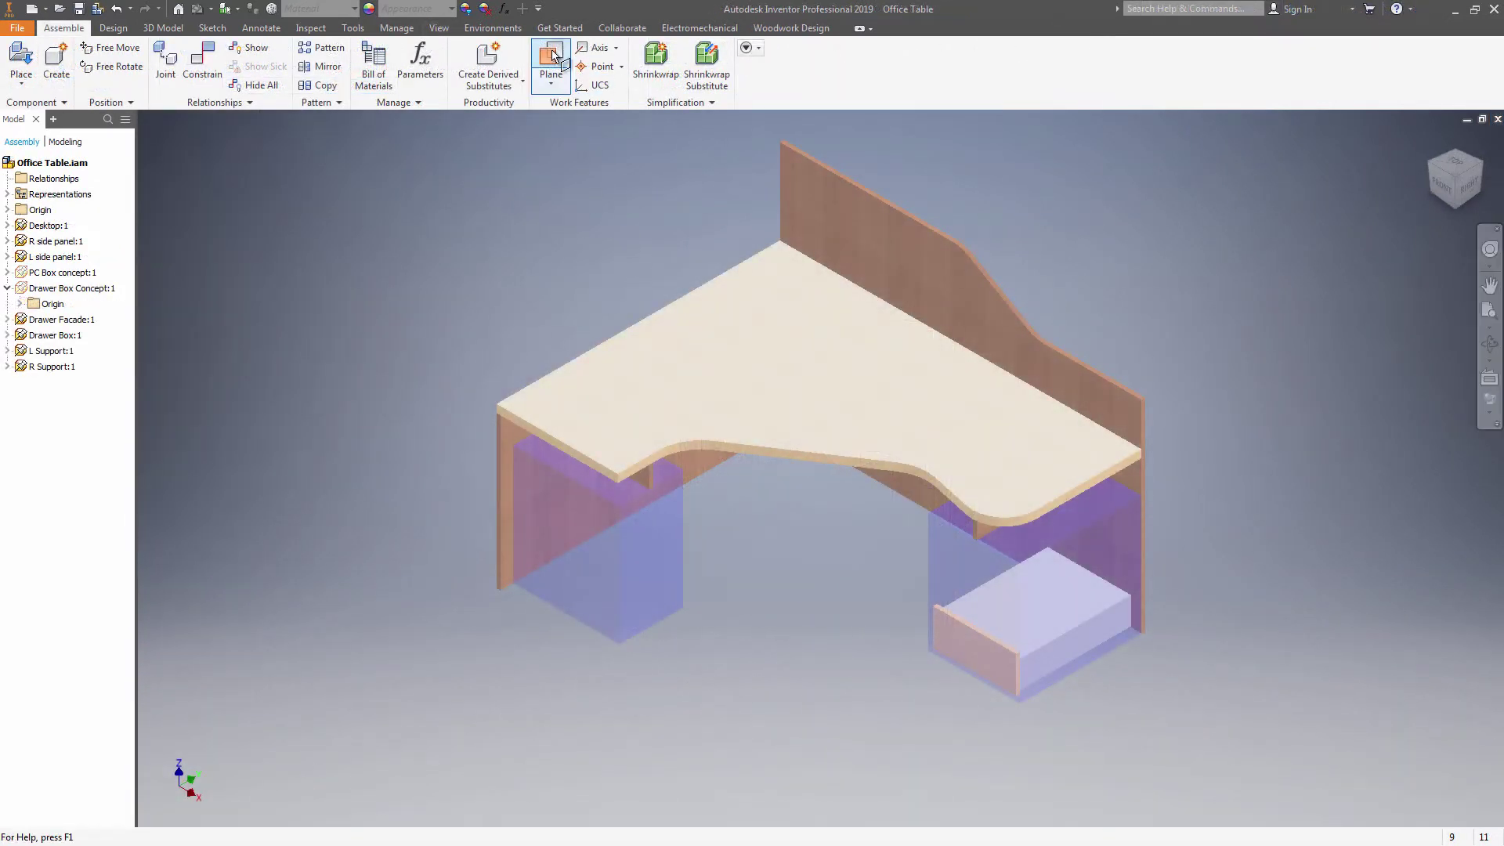
Create Work Plane1 and Work Plane2, offset -64 mm from the side panel end face and the support face.
{"action": "left_click", "coordinate": [552, 55]}
{"action": "scroll", "coordinate": [1053, 436], "scroll_direction": "down", "scroll_amount": 5}
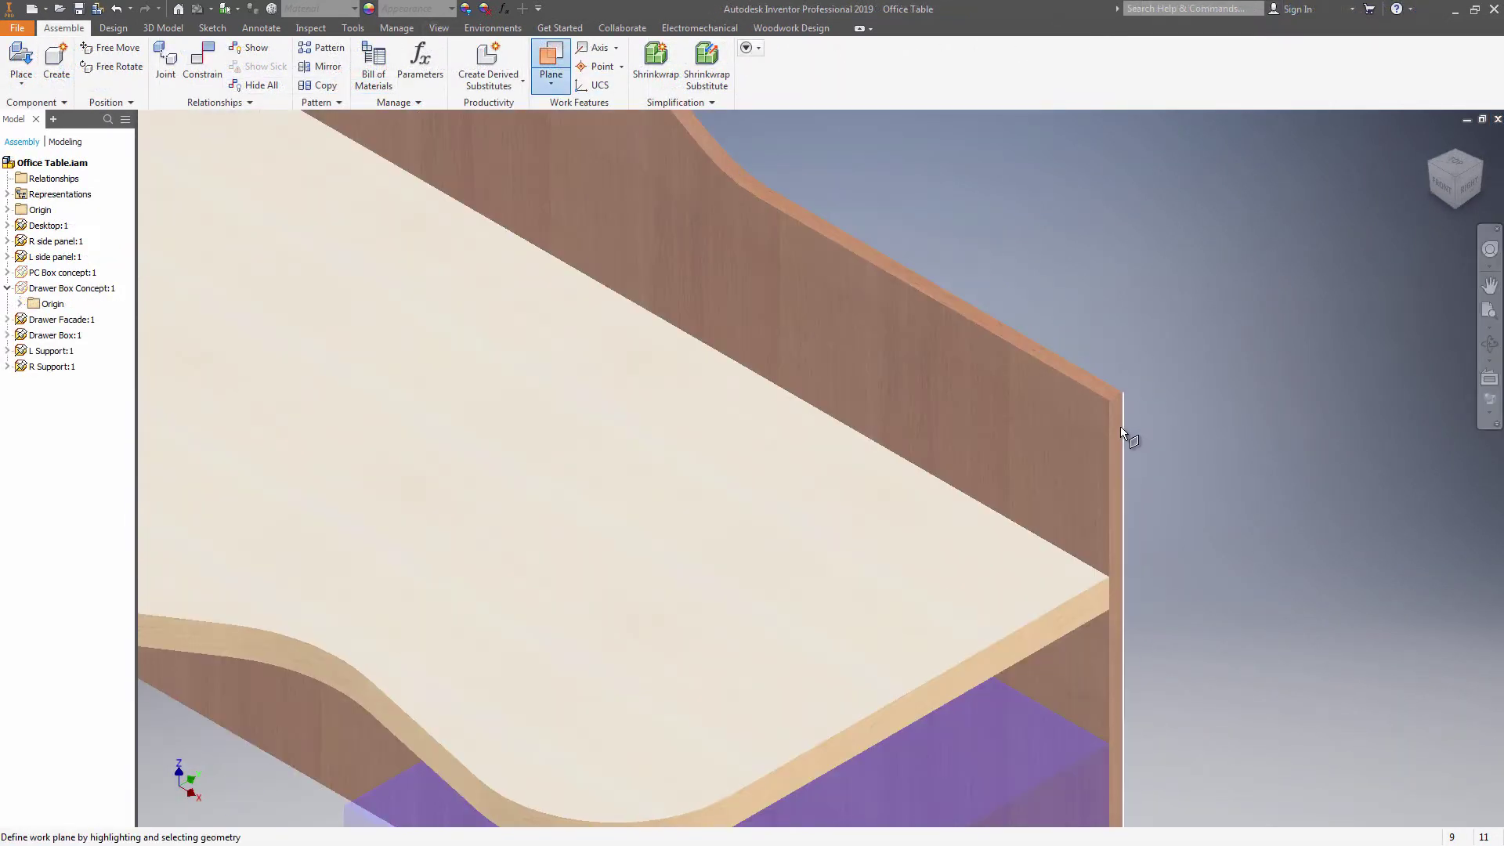
{"action": "left_click", "coordinate": [1117, 429]}
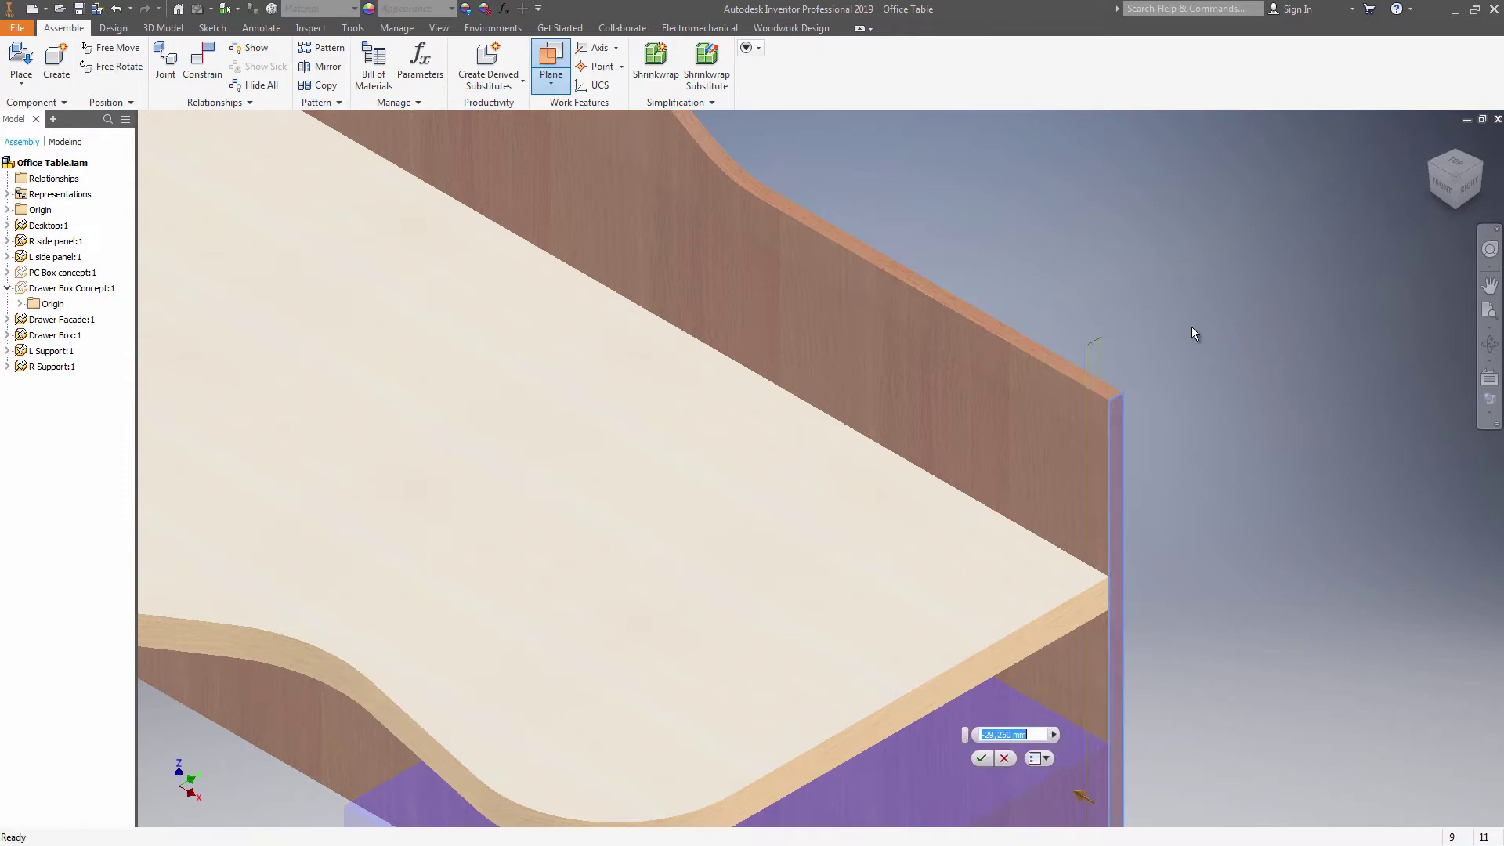
{"action": "type", "text": "-64"}
{"action": "left_click", "coordinate": [983, 758]}
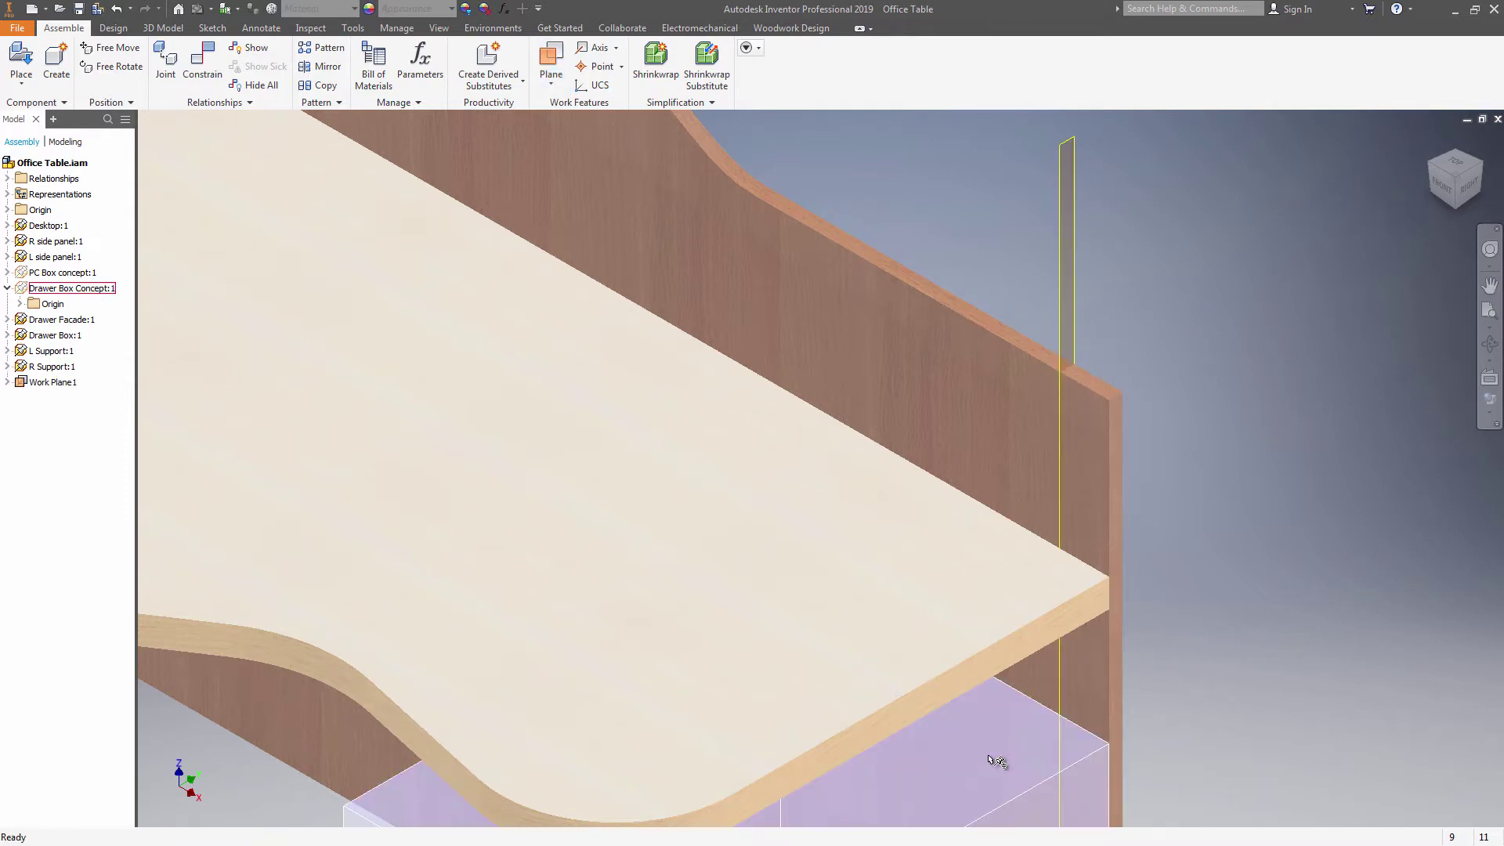
{"action": "scroll", "coordinate": [938, 764], "scroll_direction": "up", "scroll_amount": 3}
{"action": "scroll", "coordinate": [835, 775], "scroll_direction": "down", "scroll_amount": 4}
{"action": "left_click", "coordinate": [551, 61]}
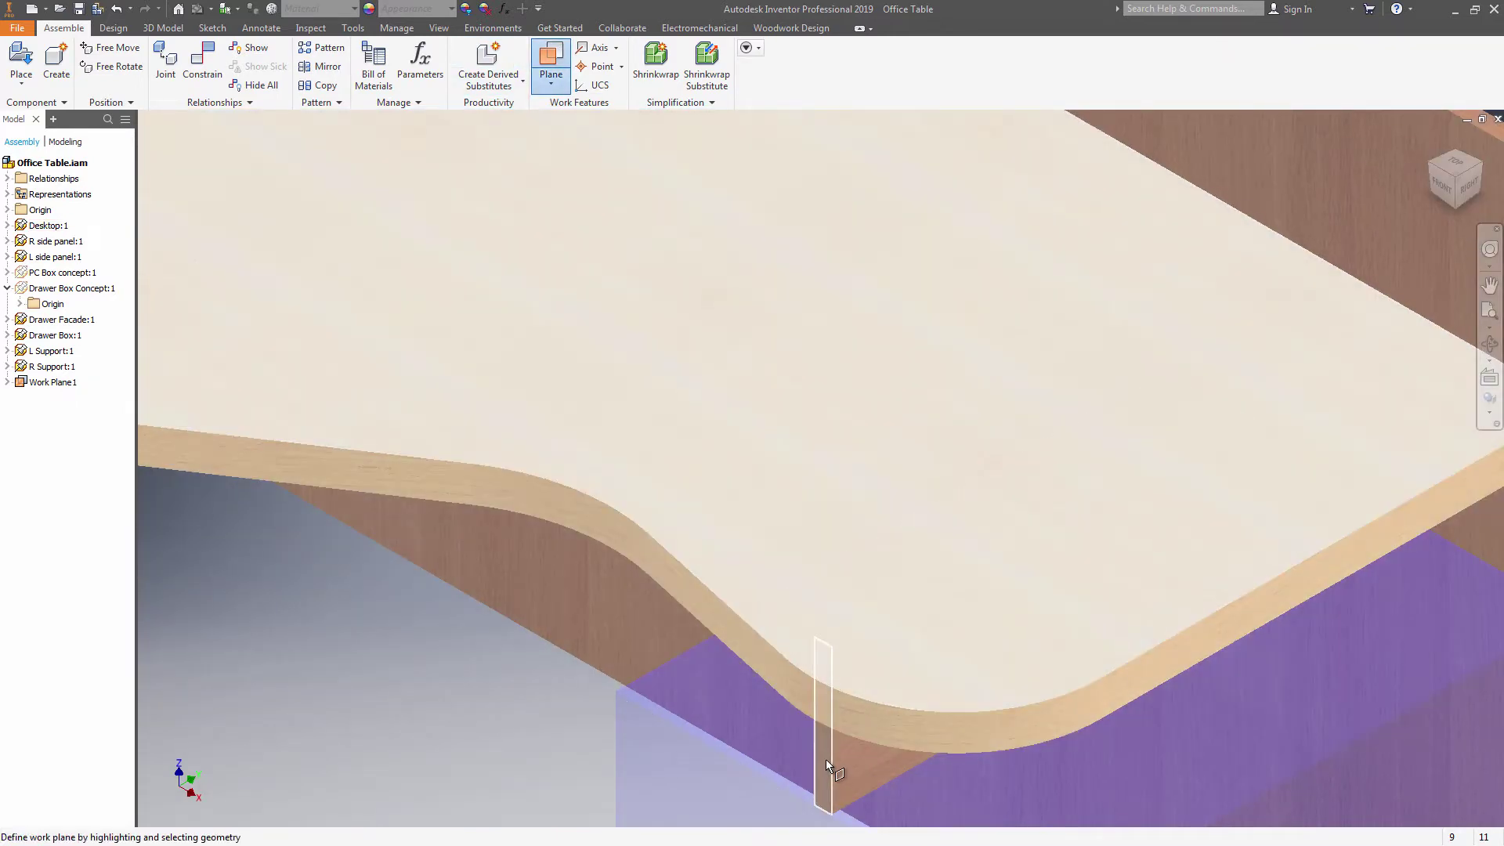
{"action": "scroll", "coordinate": [826, 759], "scroll_direction": "up", "scroll_amount": 4}
{"action": "left_click", "coordinate": [715, 725]}
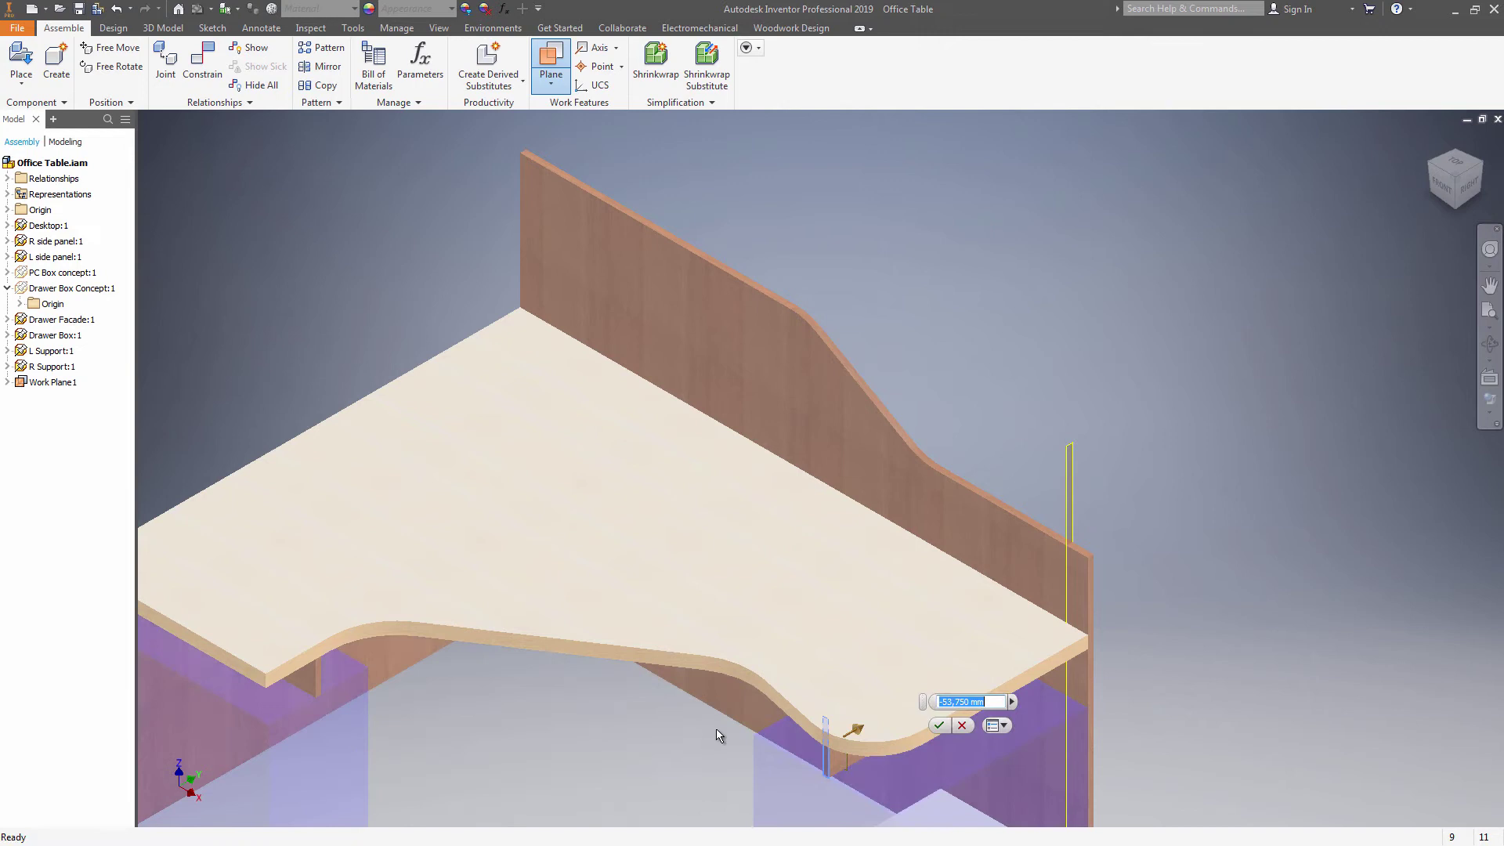
{"action": "type", "text": "-64"}
{"action": "left_click", "coordinate": [945, 727]}
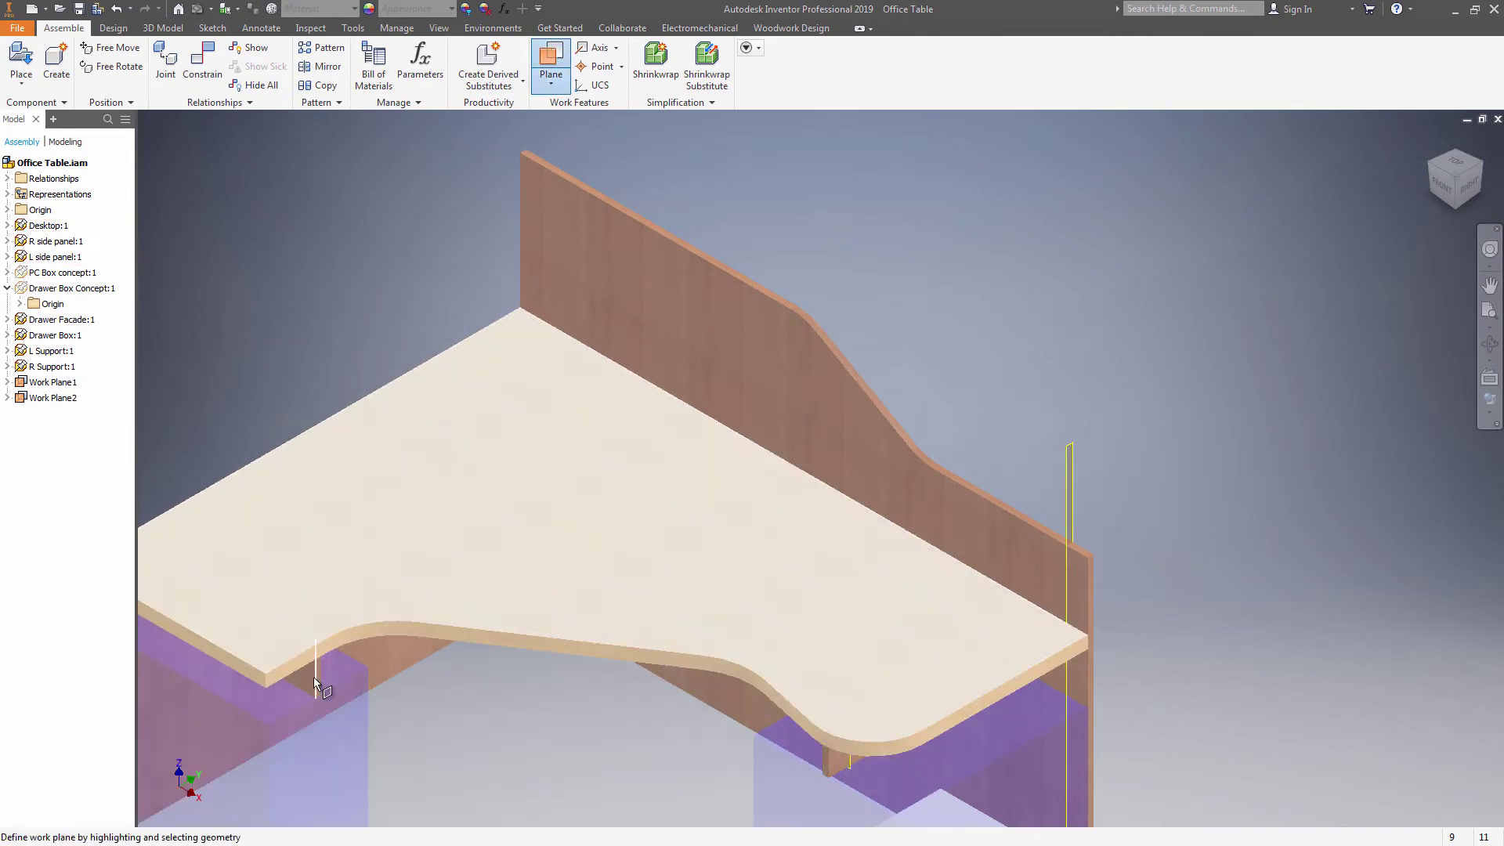
Create Work Plane3 at -6 mm from the desk edge face and Work Plane4 at -64 mm from the side panel edge.
{"action": "scroll", "coordinate": [318, 680], "scroll_direction": "up", "scroll_amount": 3}
{"action": "left_click", "coordinate": [326, 677]}
{"action": "type", "text": "-64"}
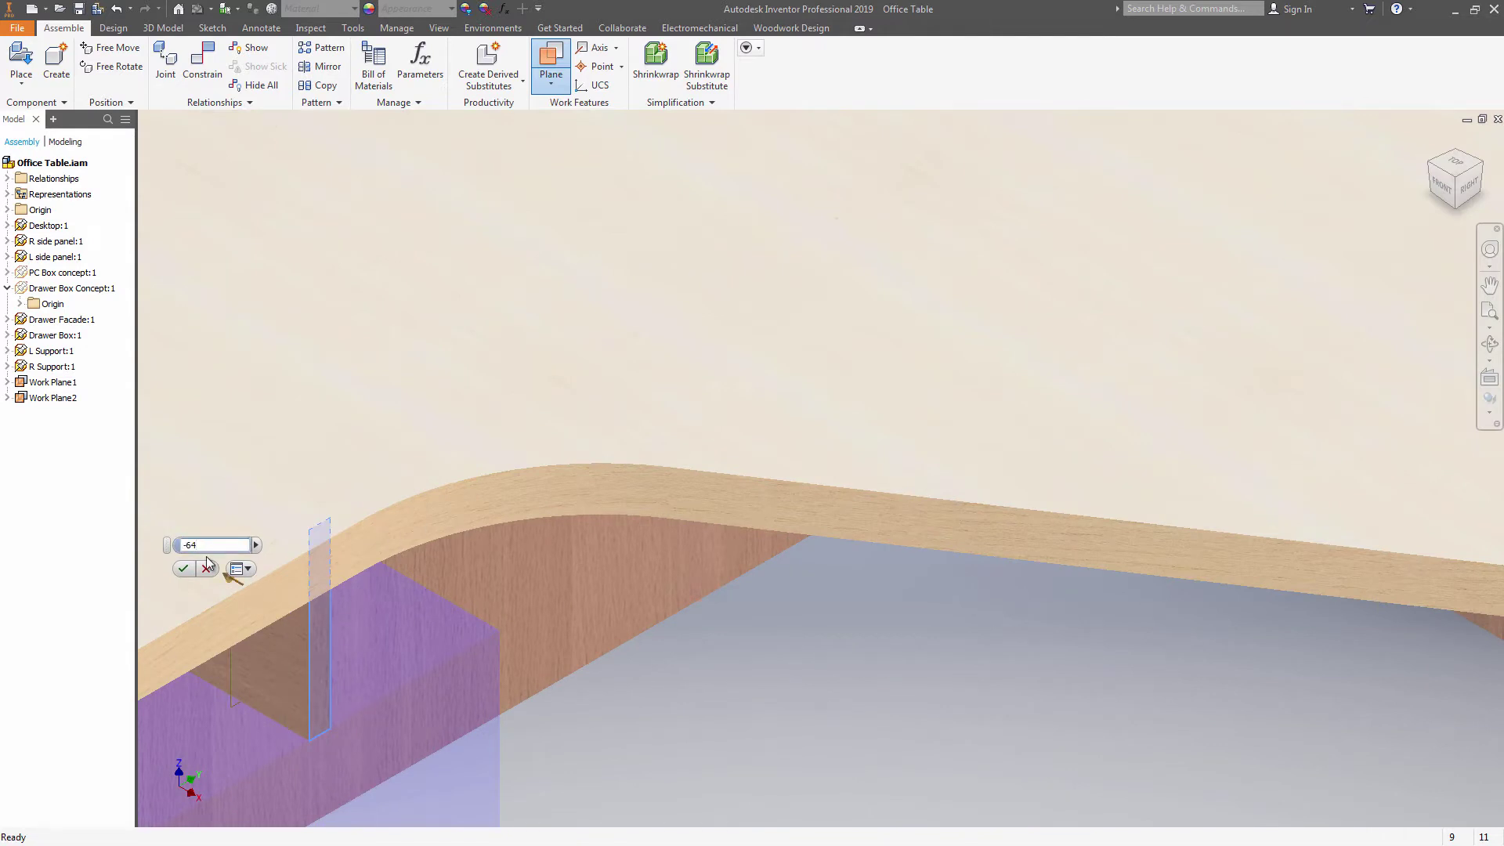
{"action": "key", "text": "Return"}
{"action": "scroll", "coordinate": [661, 706], "scroll_direction": "down", "scroll_amount": 3}
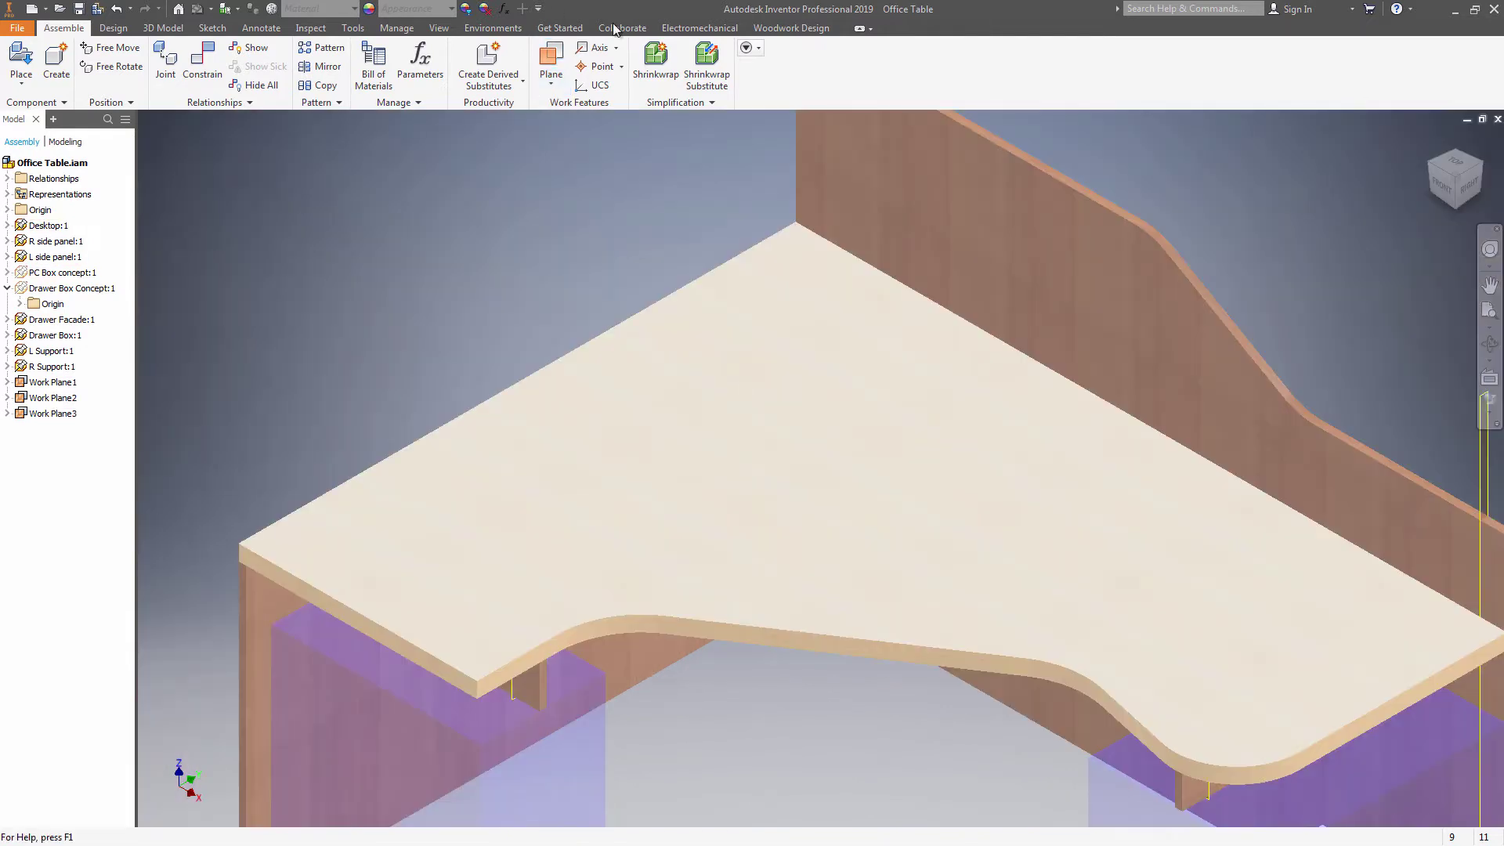
{"action": "left_click", "coordinate": [242, 608]}
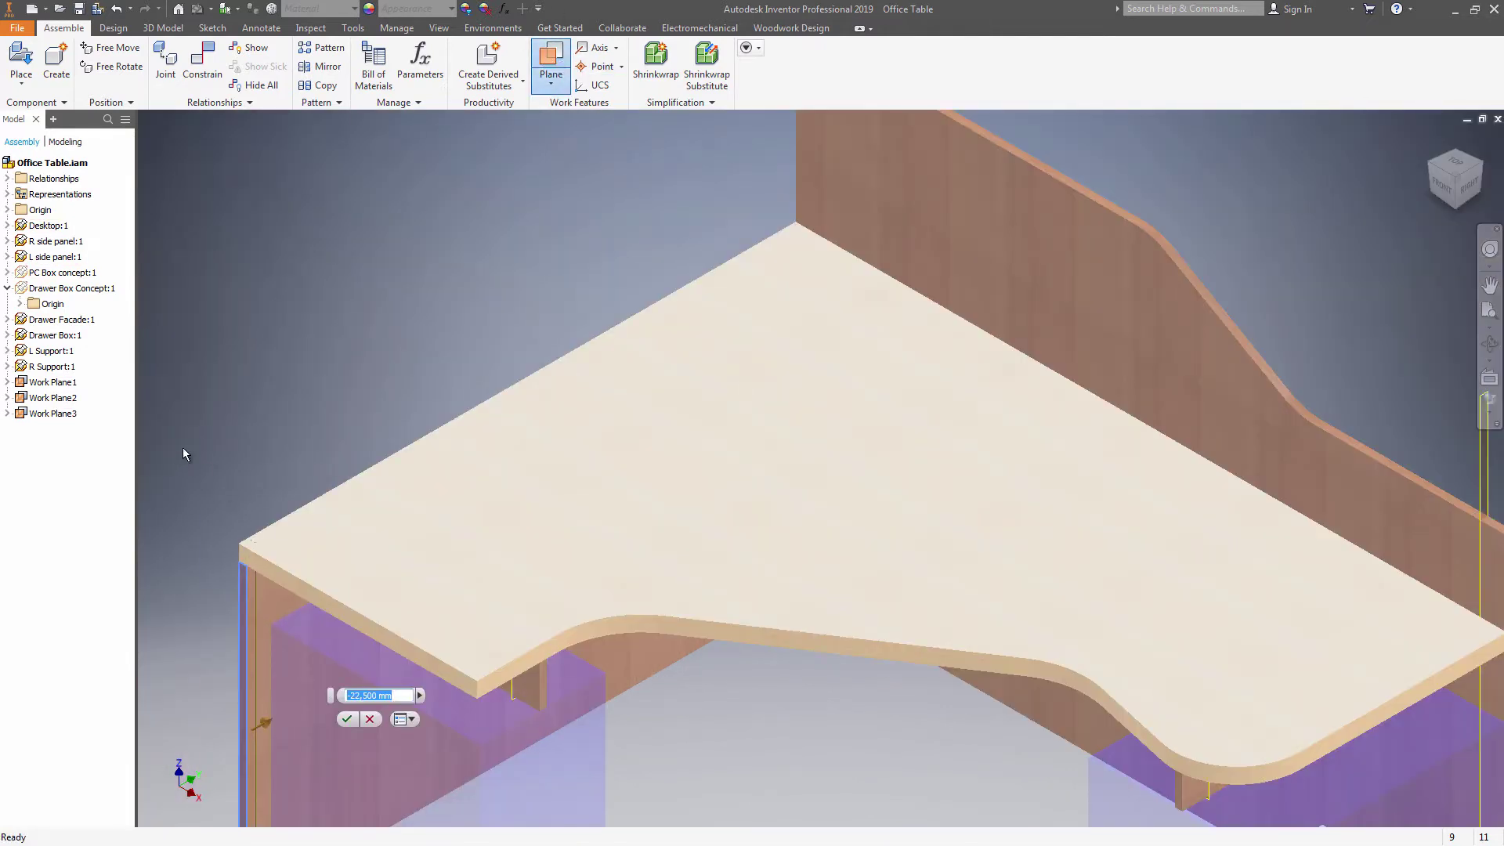
{"action": "type", "text": "-64"}
{"action": "key", "text": "Return"}
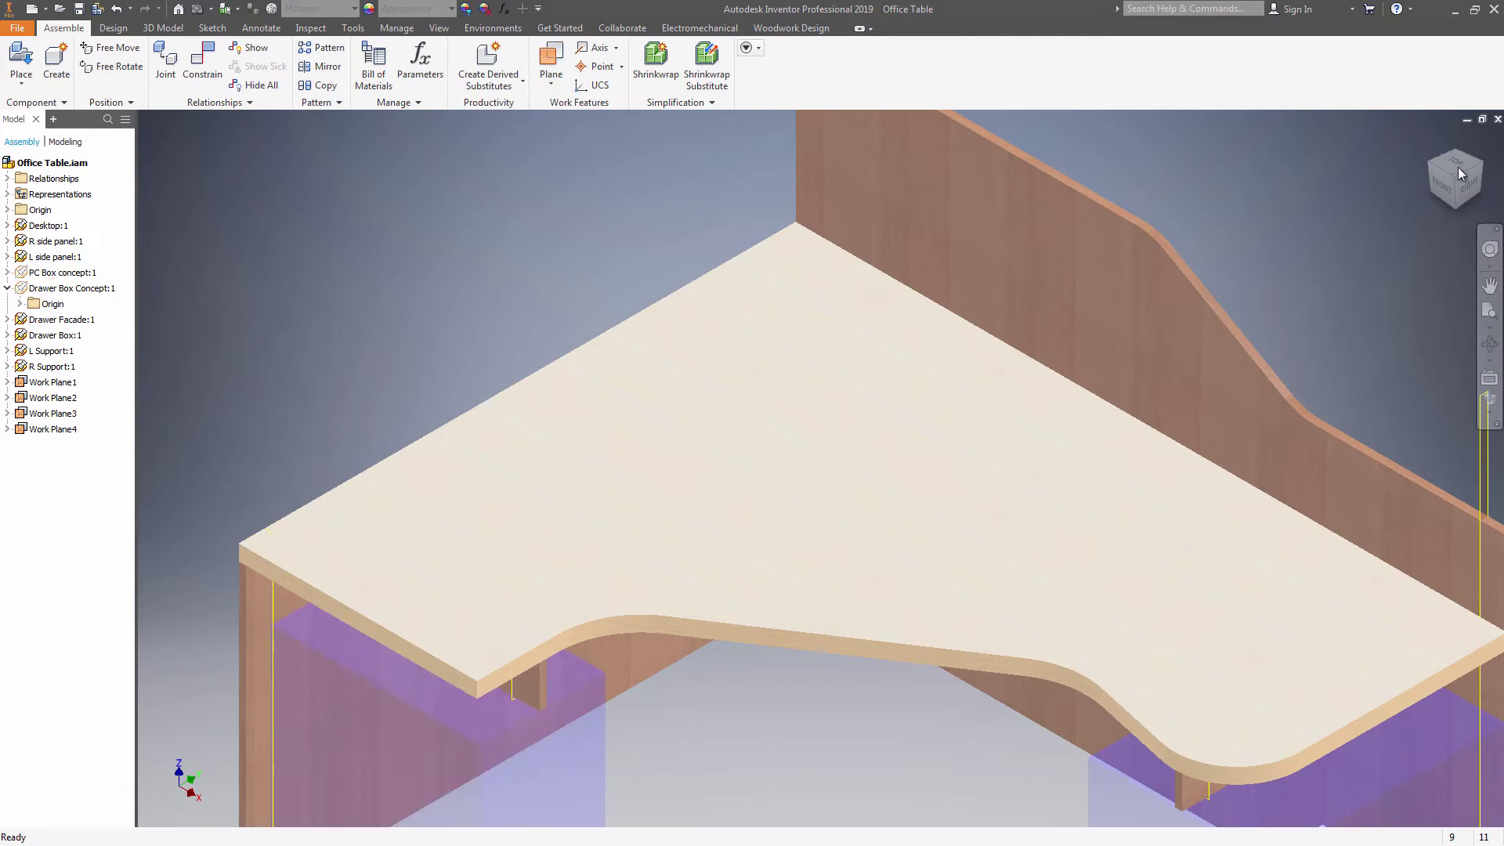
From a back-left view, create Work Plane5 offset -6 mm from the panel face.
{"action": "left_click", "coordinate": [1459, 154]}
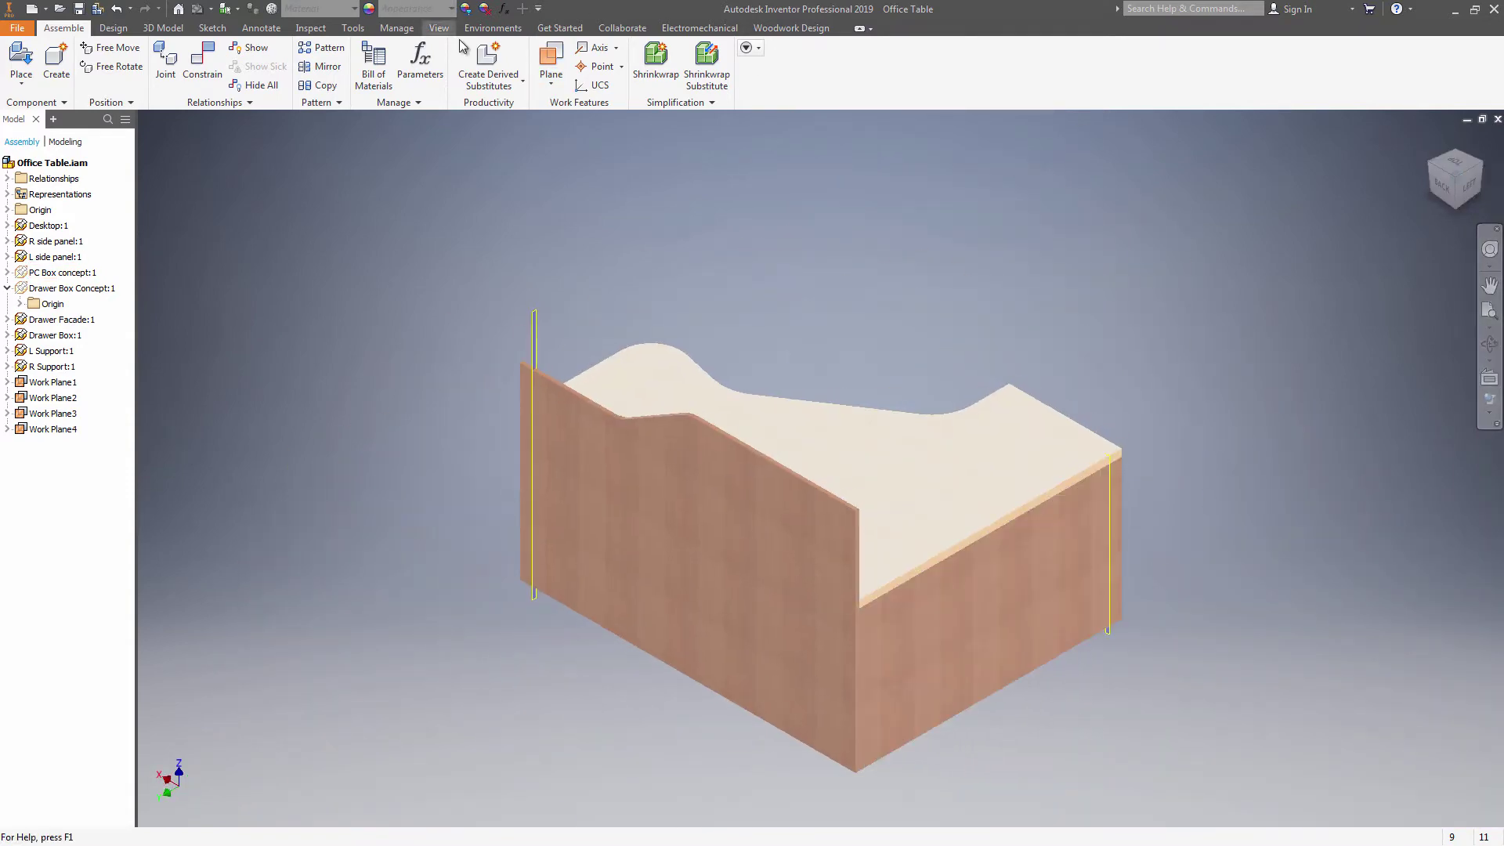
{"action": "left_click", "coordinate": [551, 55]}
{"action": "scroll", "coordinate": [819, 239], "scroll_direction": "up", "scroll_amount": 10}
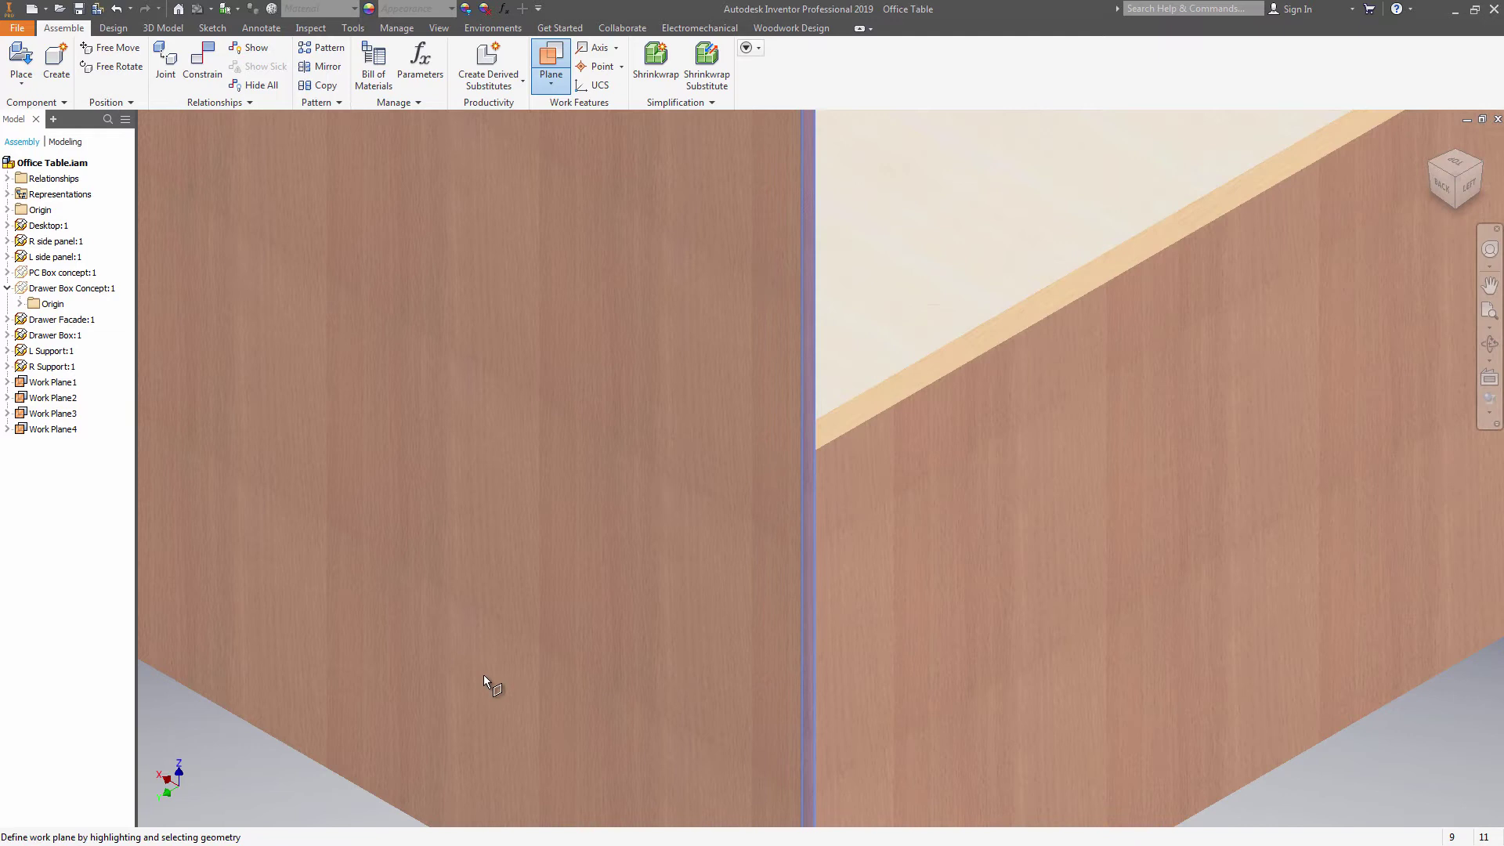
{"action": "left_click_drag", "start_coordinate": [483, 675], "coordinate": [460, 650]}
{"action": "type", "text": "-64"}
{"action": "left_click", "coordinate": [664, 505]}
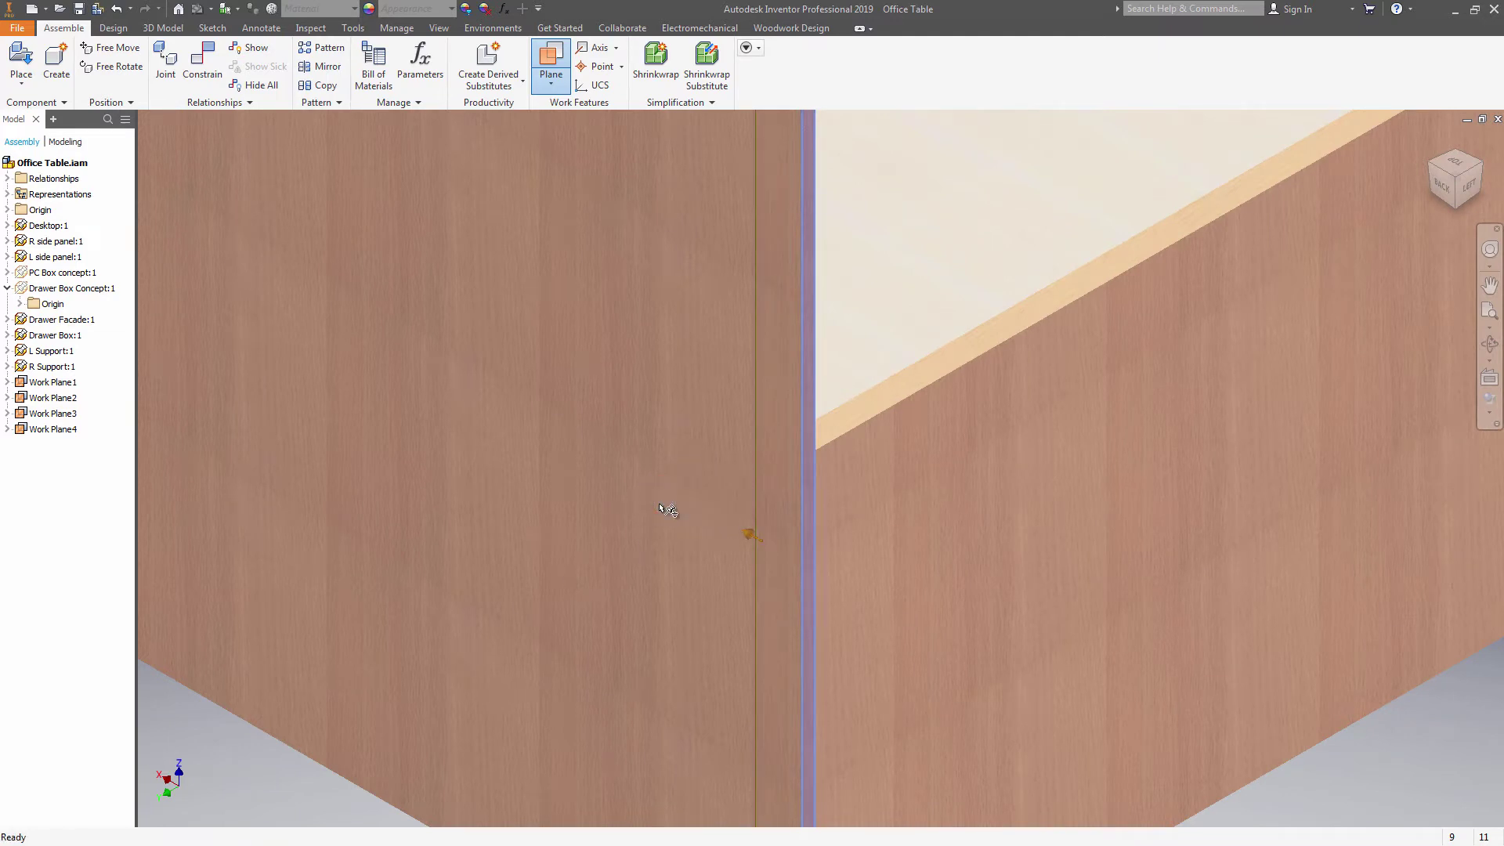
{"action": "scroll", "coordinate": [627, 521], "scroll_direction": "down", "scroll_amount": 10}
Hide the R side panel and create Work Plane6 offset -6 mm from the panel face.
{"action": "right_click", "coordinate": [609, 530]}
{"action": "left_click", "coordinate": [678, 569]}
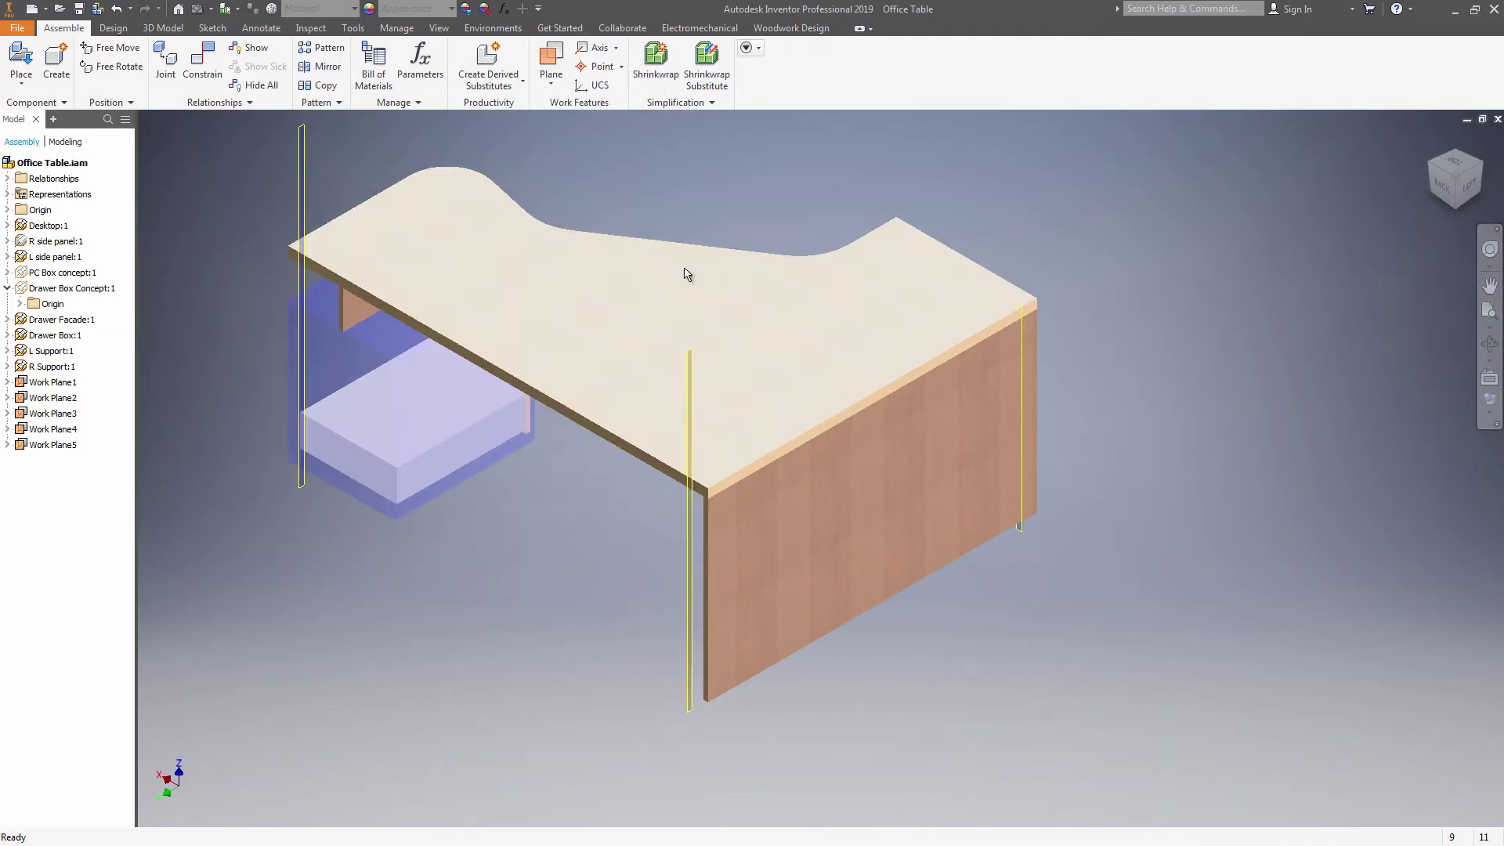
{"action": "left_click", "coordinate": [552, 61]}
{"action": "scroll", "coordinate": [702, 593], "scroll_direction": "up", "scroll_amount": 6}
{"action": "left_click", "coordinate": [700, 586]}
{"action": "type", "text": "-"}
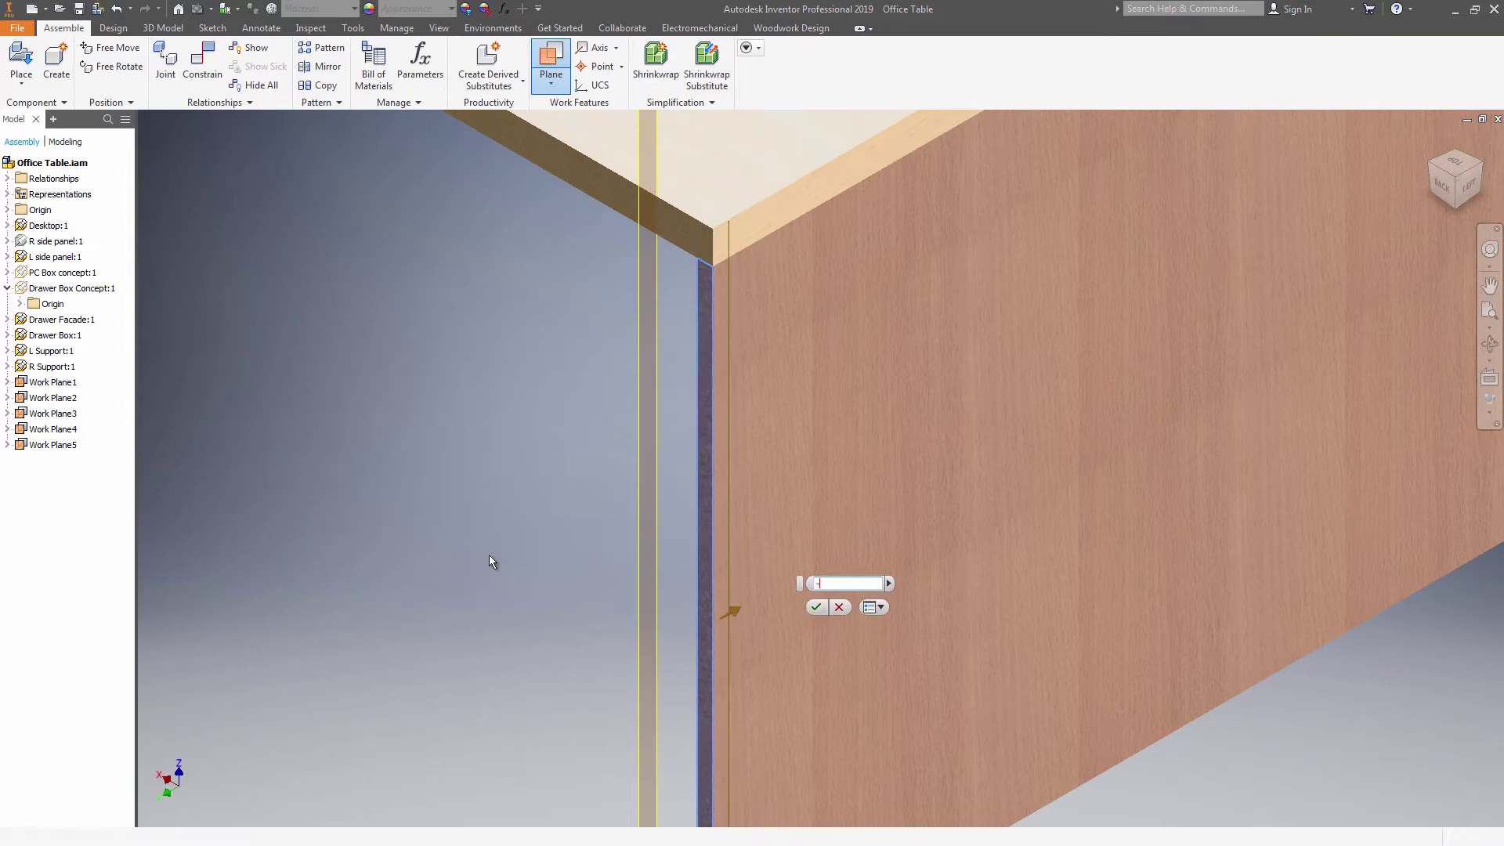
{"action": "type", "text": "6"}
{"action": "left_click", "coordinate": [816, 607]}
{"action": "scroll", "coordinate": [332, 561], "scroll_direction": "down", "scroll_amount": 10}
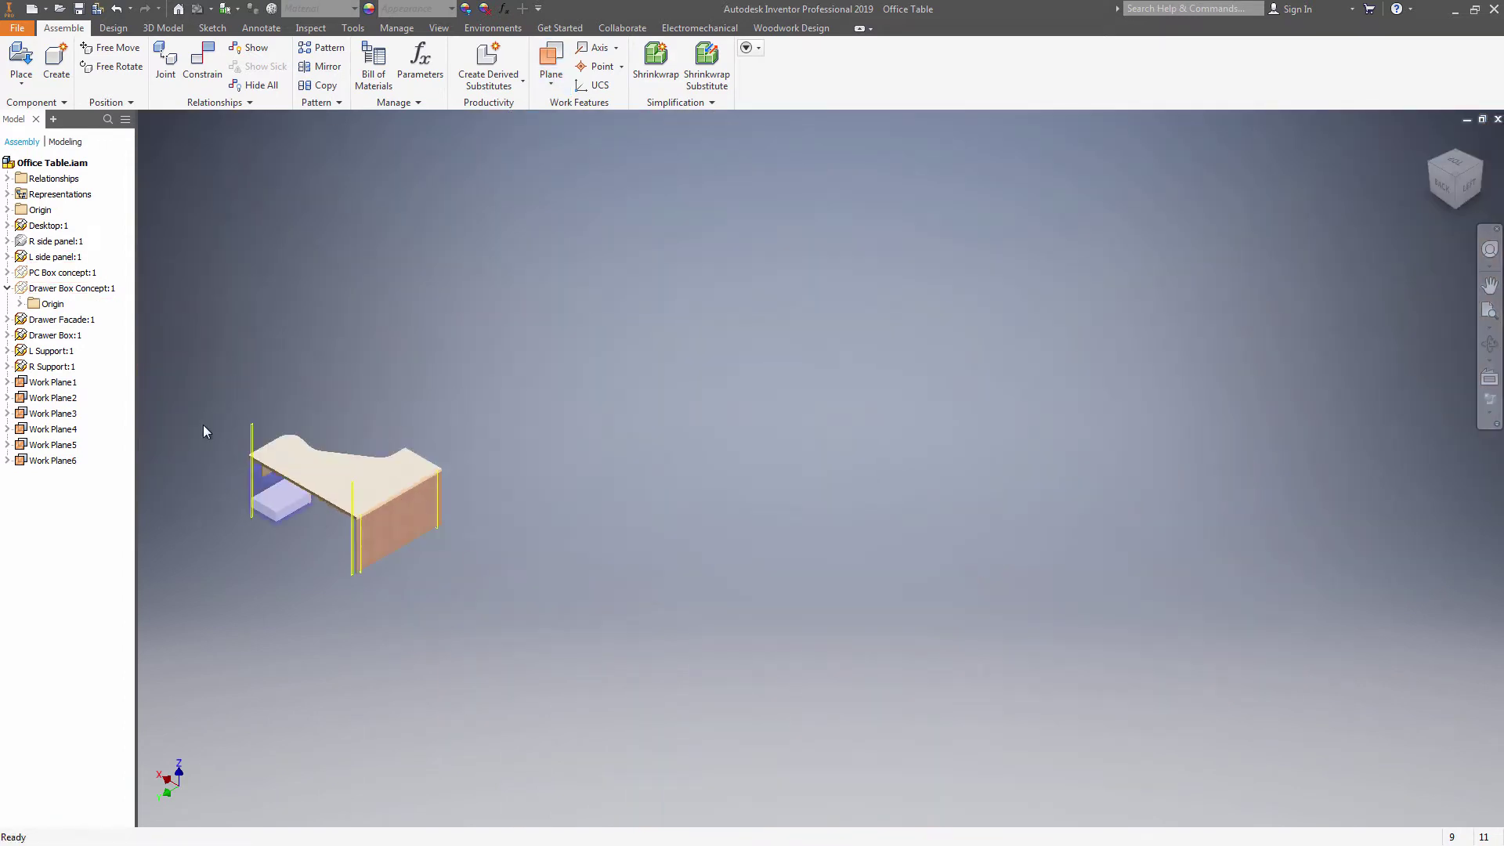
Create Work Plane7 offset -64 mm from the drawer-side panel face.
{"action": "scroll", "coordinate": [203, 432], "scroll_direction": "up", "scroll_amount": 5}
{"action": "key", "text": "]"}
{"action": "scroll", "coordinate": [204, 591], "scroll_direction": "up", "scroll_amount": 3}
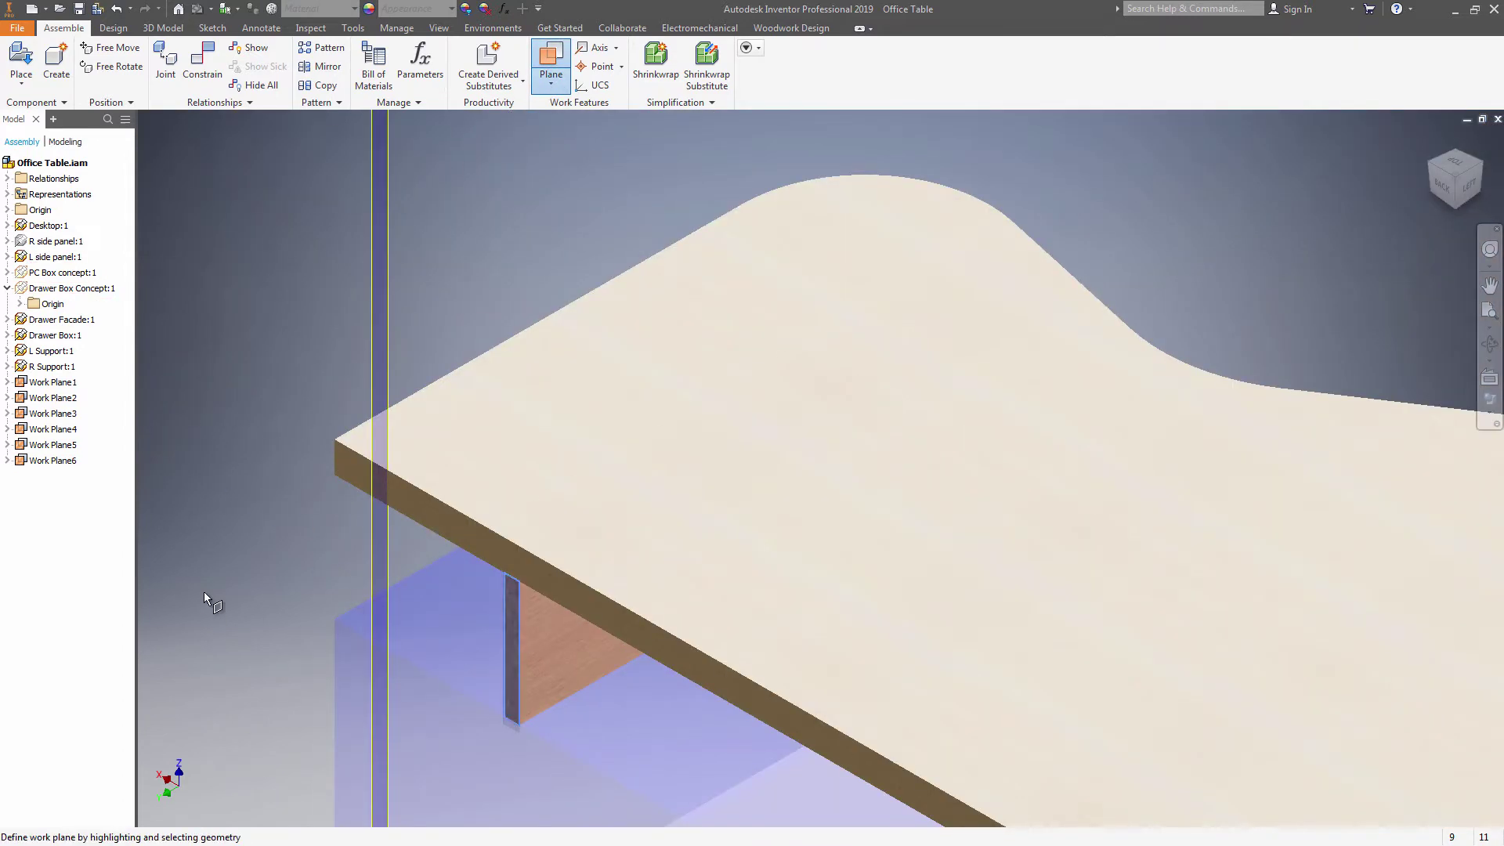
{"action": "left_click", "coordinate": [514, 646]}
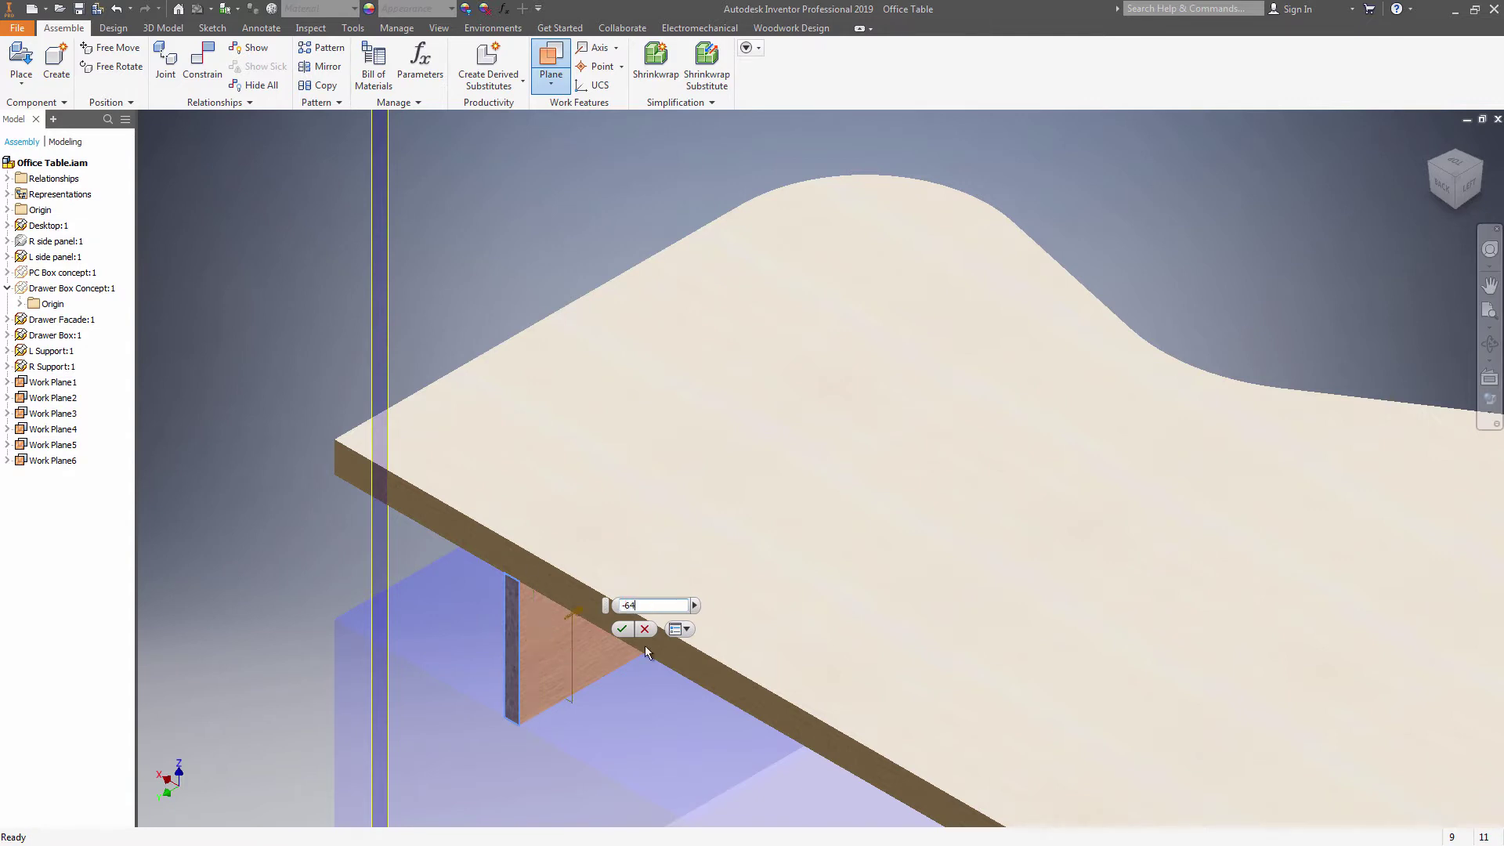
{"action": "type", "text": "-64"}
{"action": "left_click", "coordinate": [621, 629]}
{"action": "scroll", "coordinate": [940, 705], "scroll_direction": "down", "scroll_amount": 6}
Create Work Plane8 offset -64 mm from the right support face.
{"action": "right_click", "coordinate": [1011, 779]}
{"action": "key", "text": "Escape"}
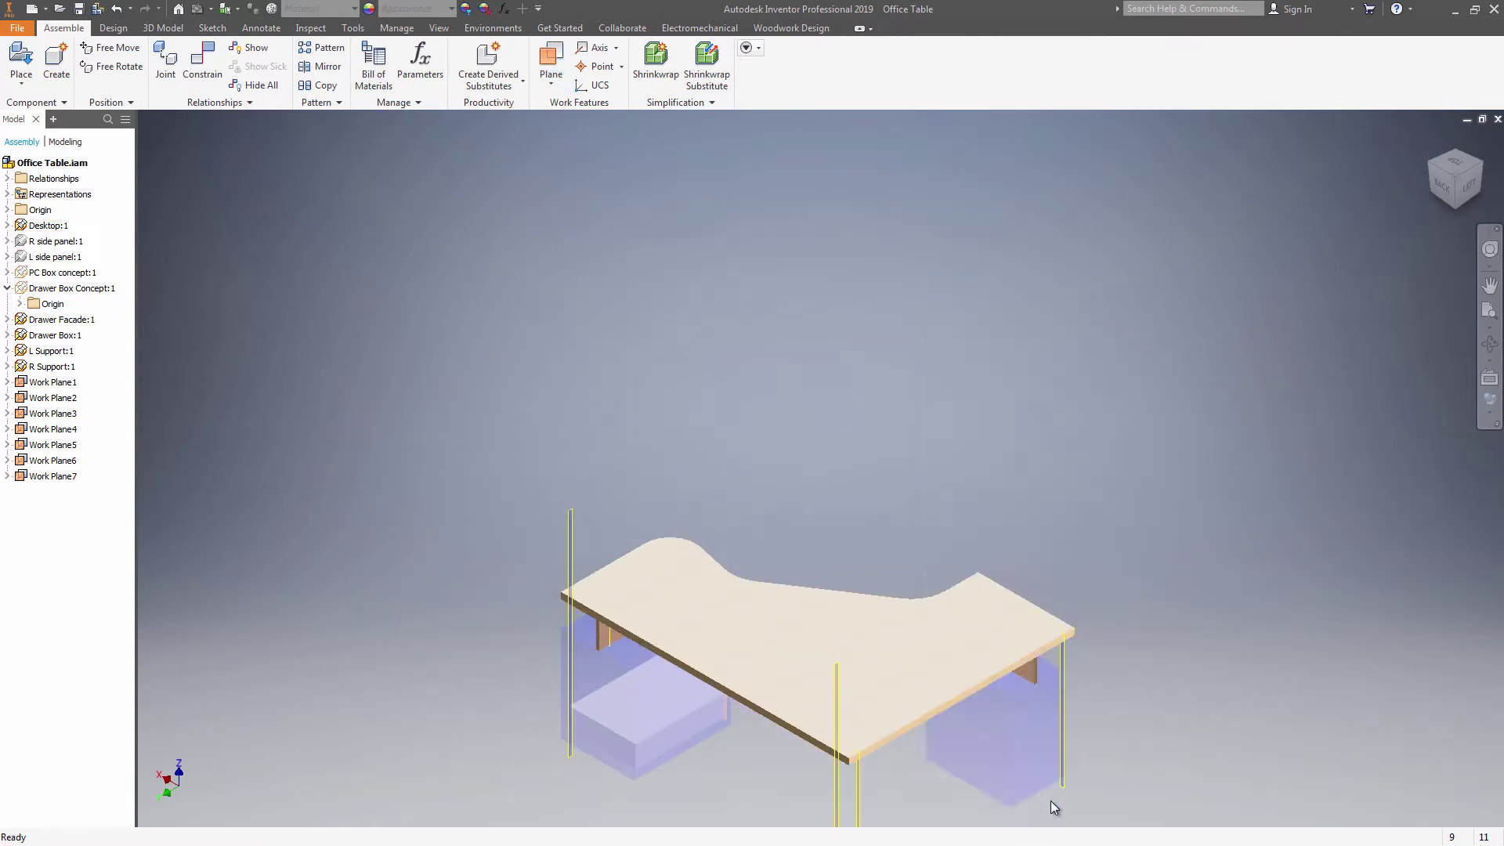
{"action": "key", "text": "]"}
{"action": "scroll", "coordinate": [1026, 627], "scroll_direction": "up", "scroll_amount": 5}
{"action": "left_click", "coordinate": [1004, 506]}
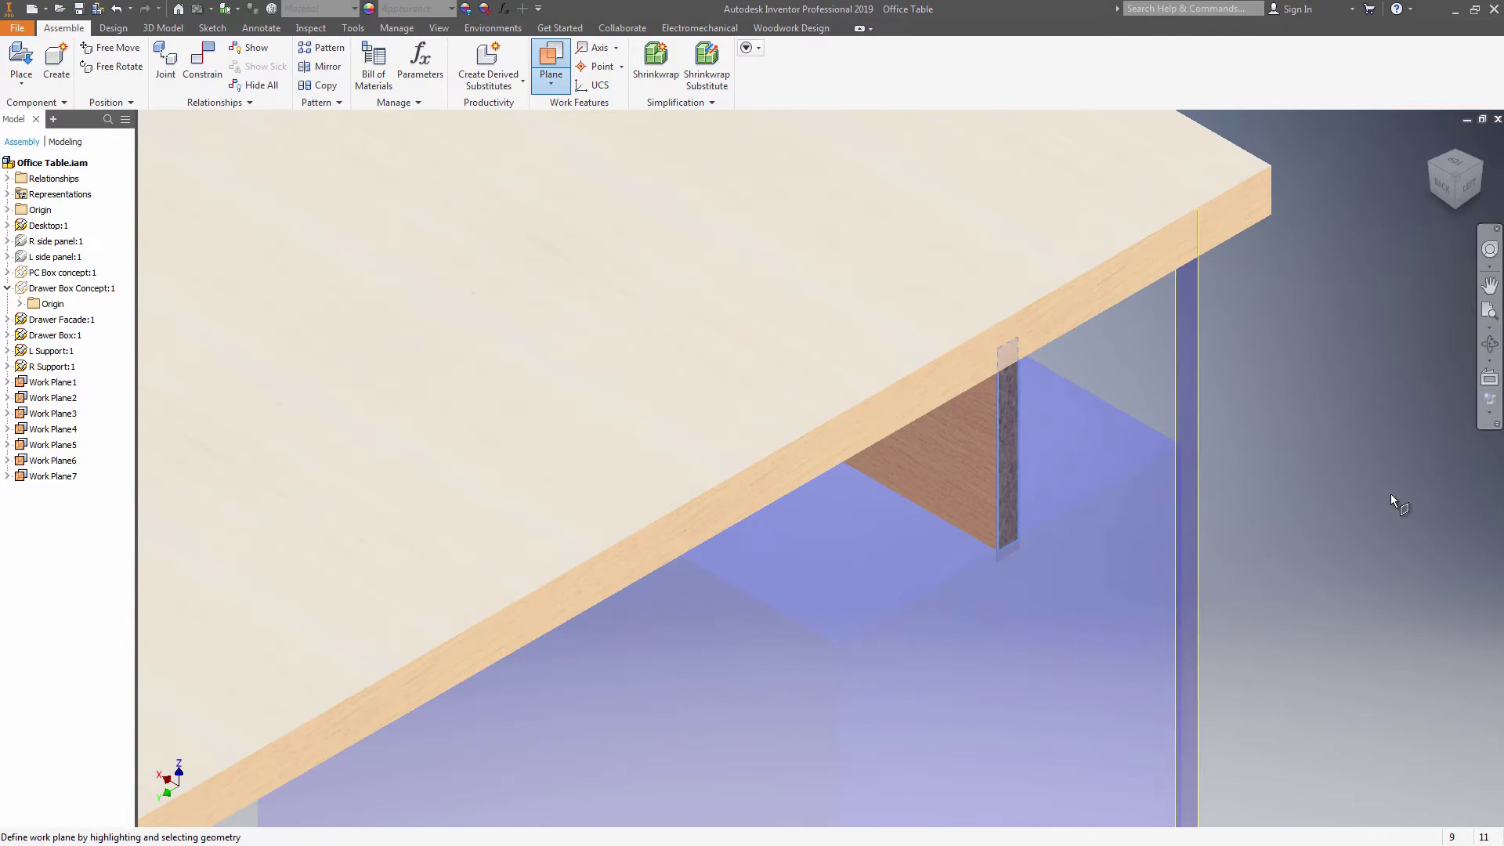
{"action": "type", "text": "-64"}
{"action": "left_click", "coordinate": [868, 383]}
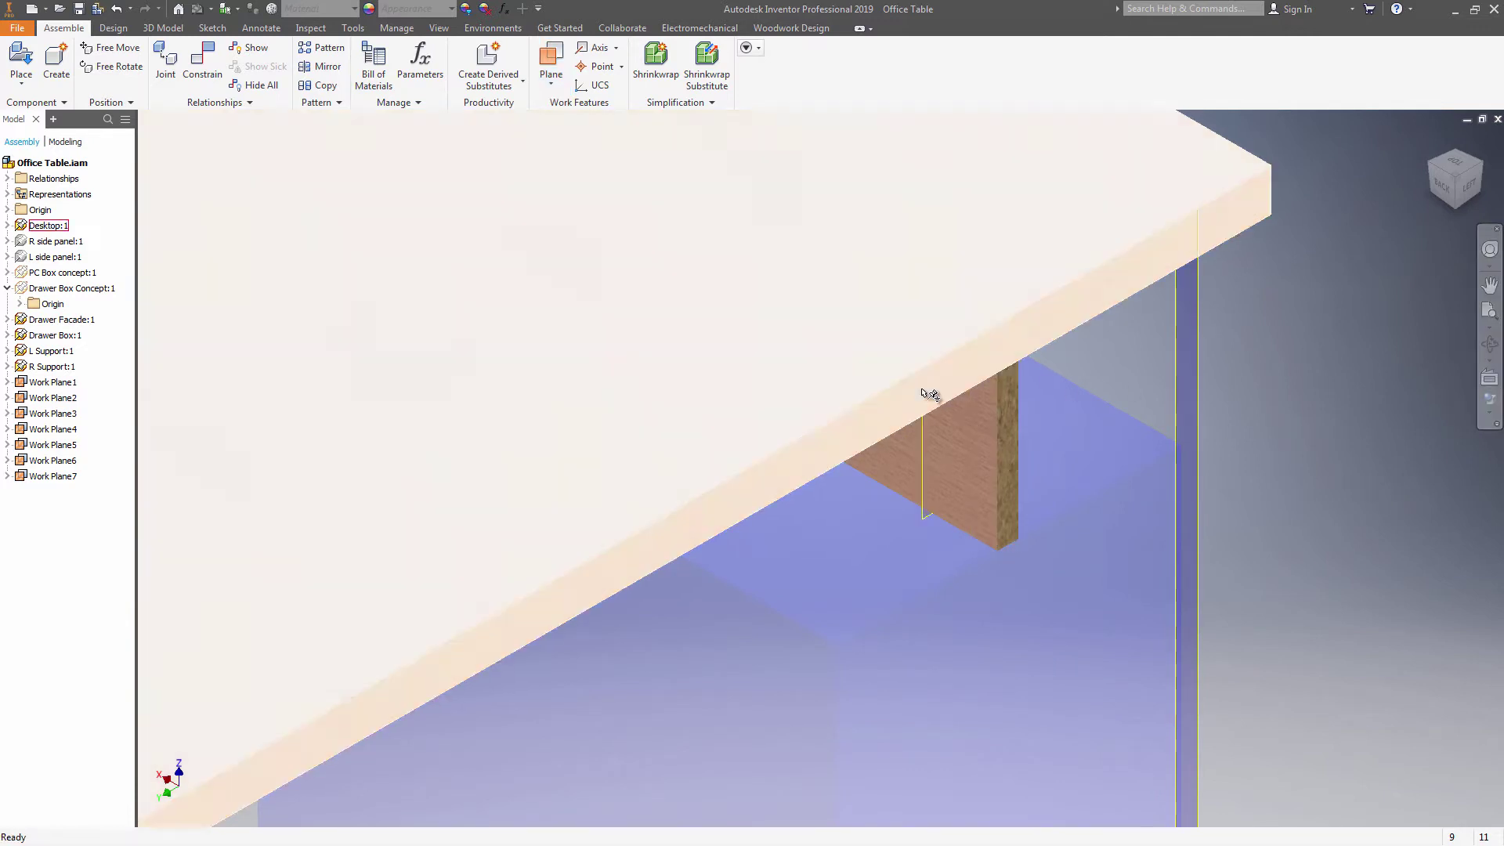
From the home view, create Work Plane9 and Work Plane10 through desk-edge points across the desktop.
{"action": "left_click", "coordinate": [1434, 140]}
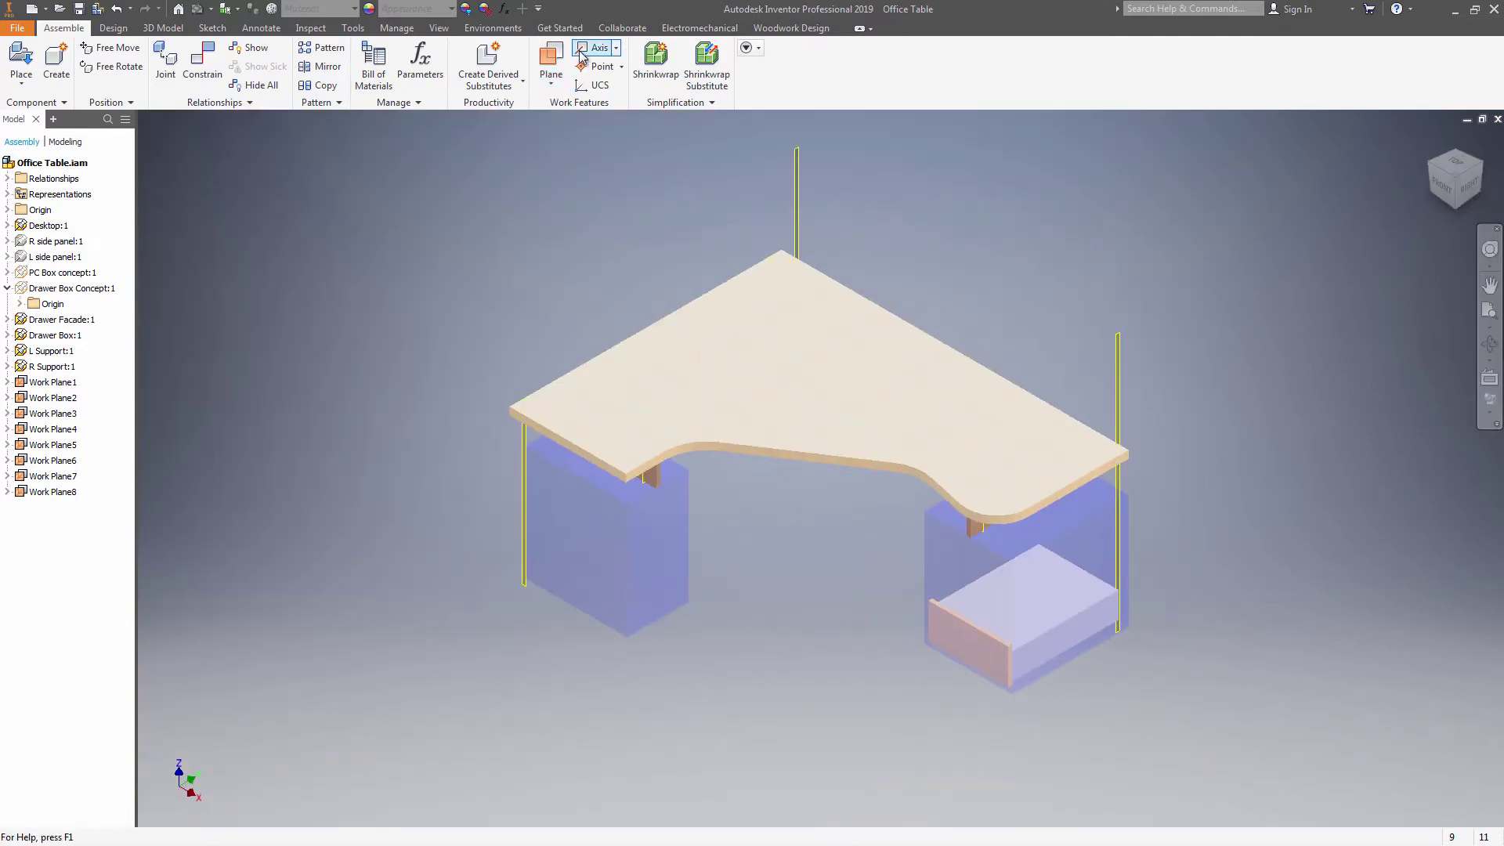
{"action": "left_click", "coordinate": [549, 63]}
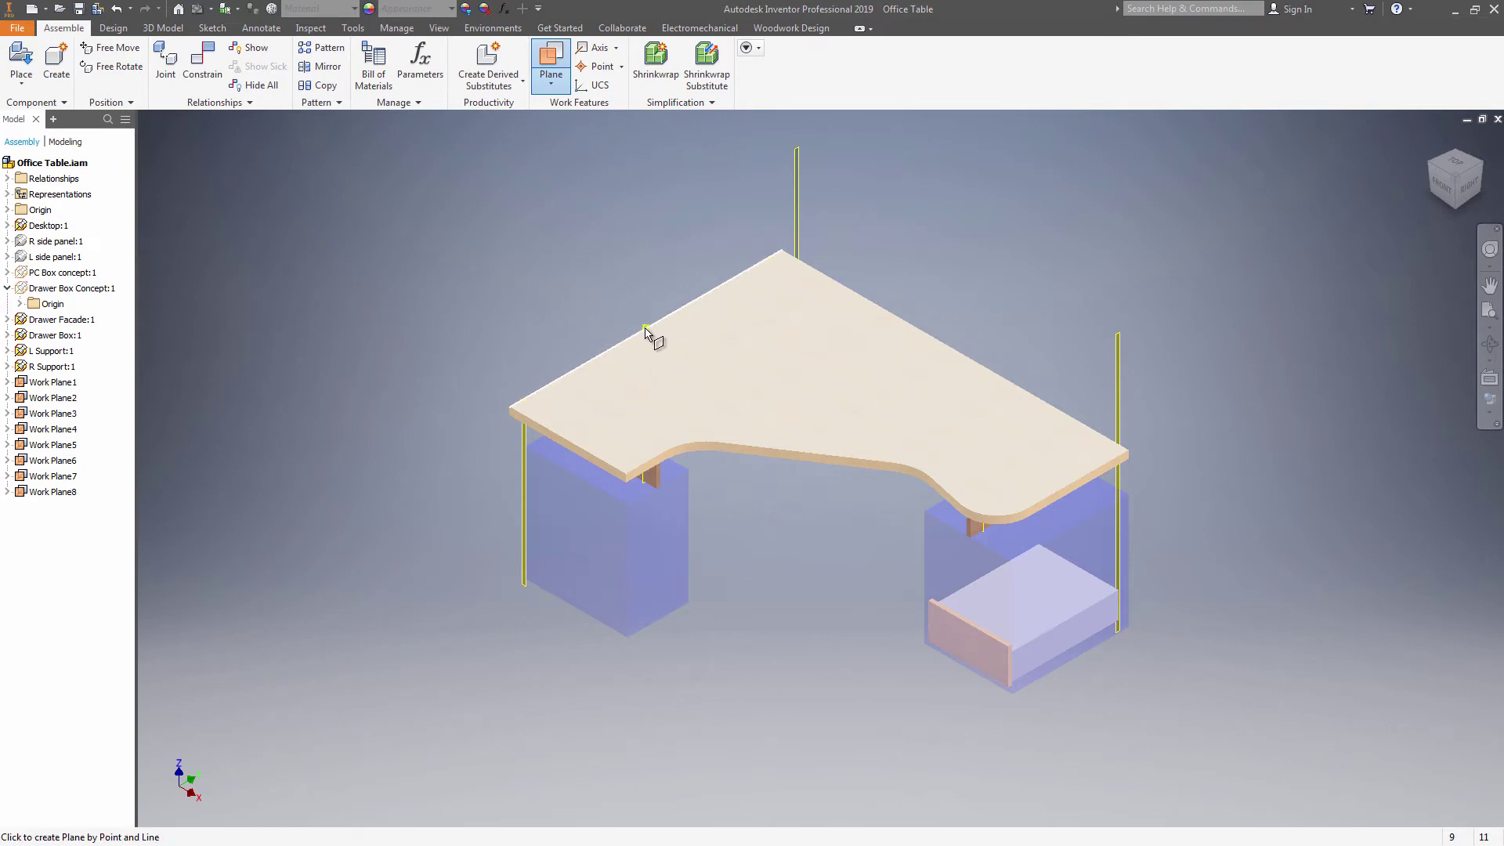
{"action": "left_click", "coordinate": [647, 332]}
{"action": "left_click", "coordinate": [551, 59]}
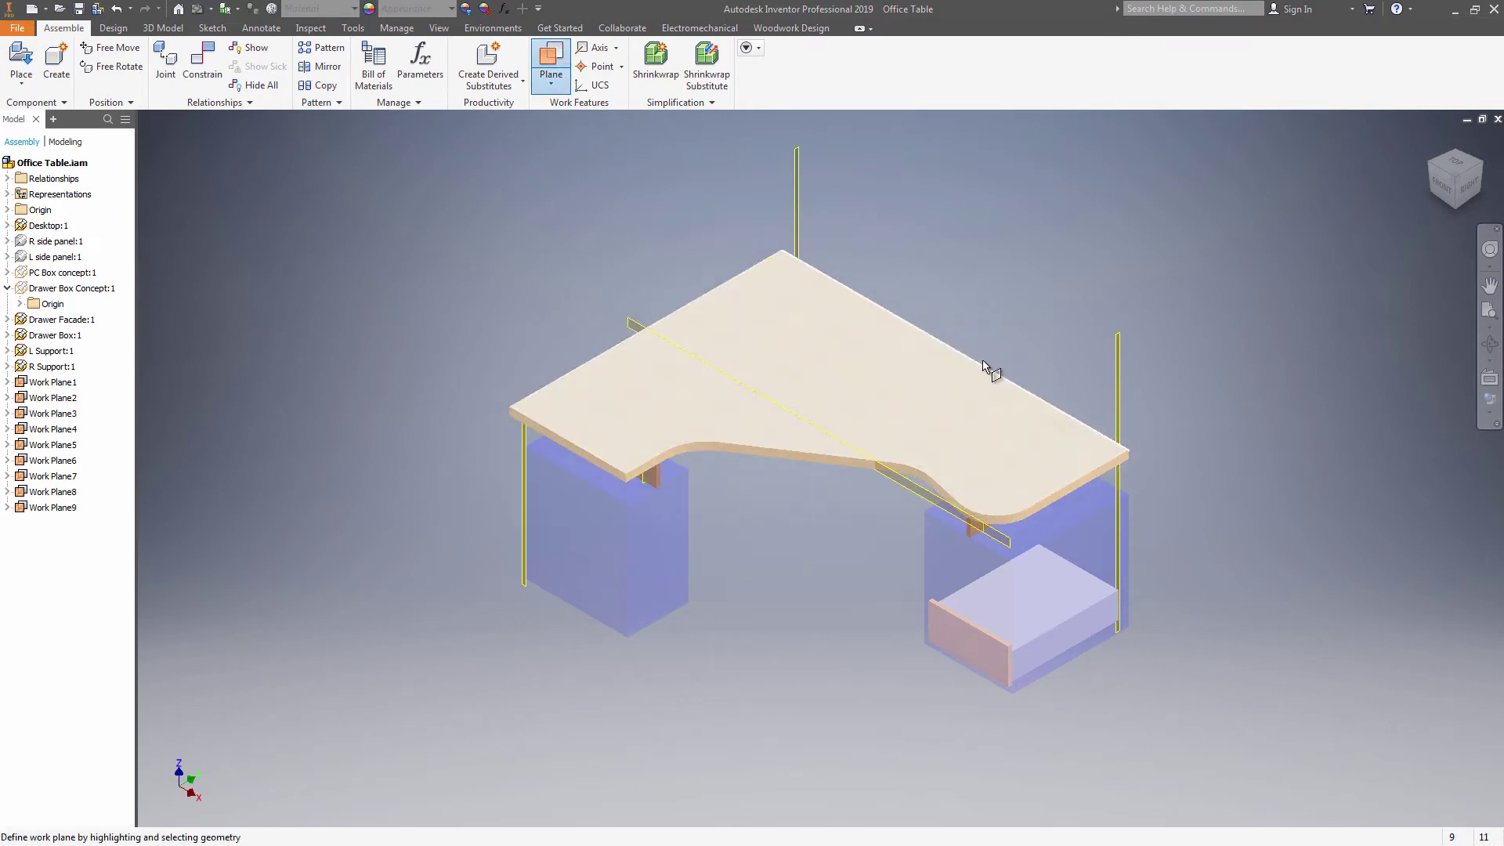
{"action": "left_click", "coordinate": [956, 350]}
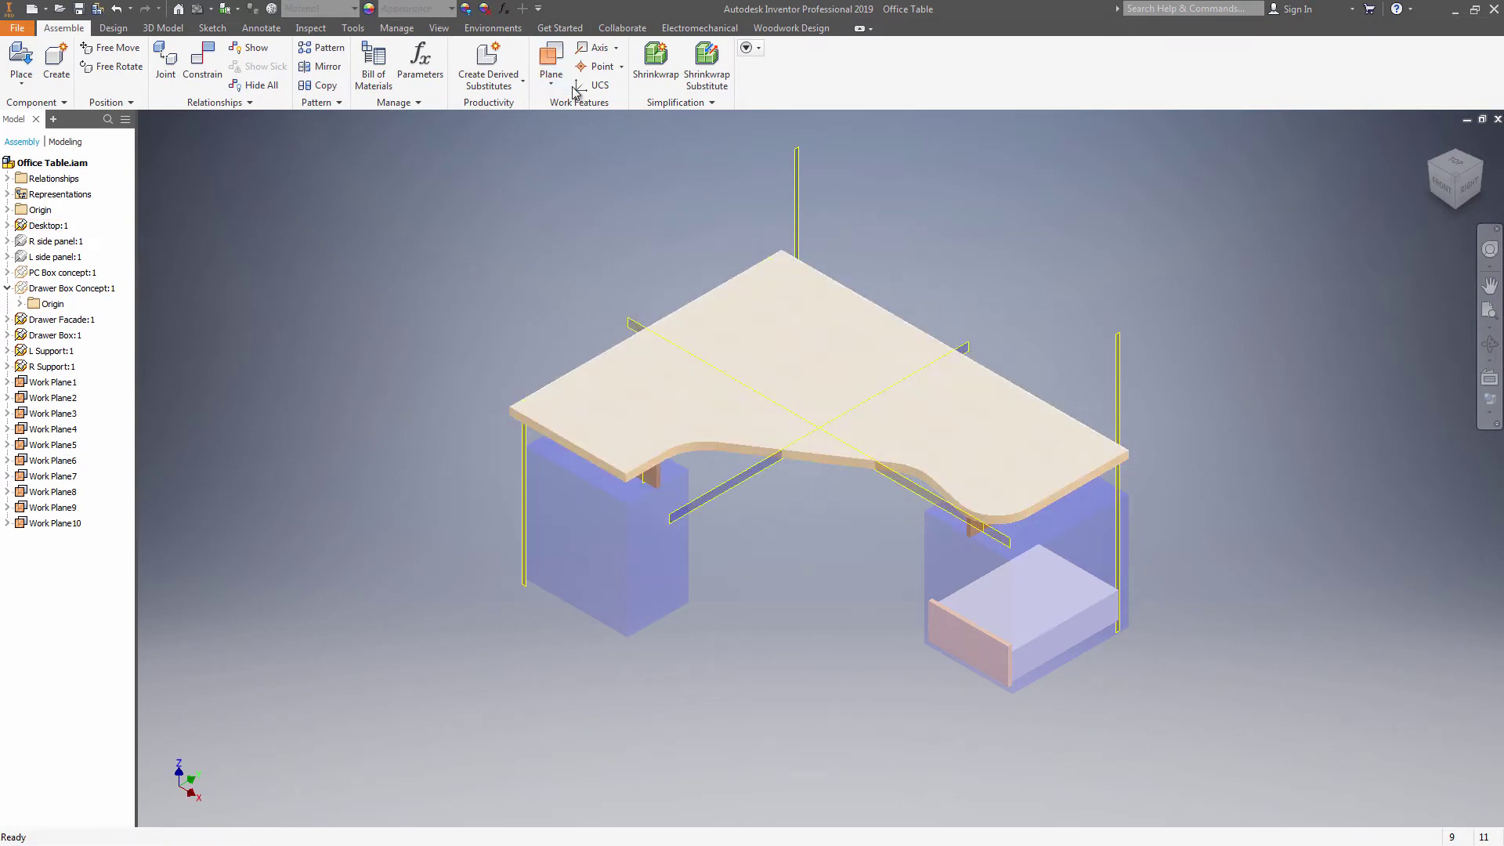
Make both side panels visible again and hide the Drawer Box Concept.
{"action": "left_click", "coordinate": [50, 242]}
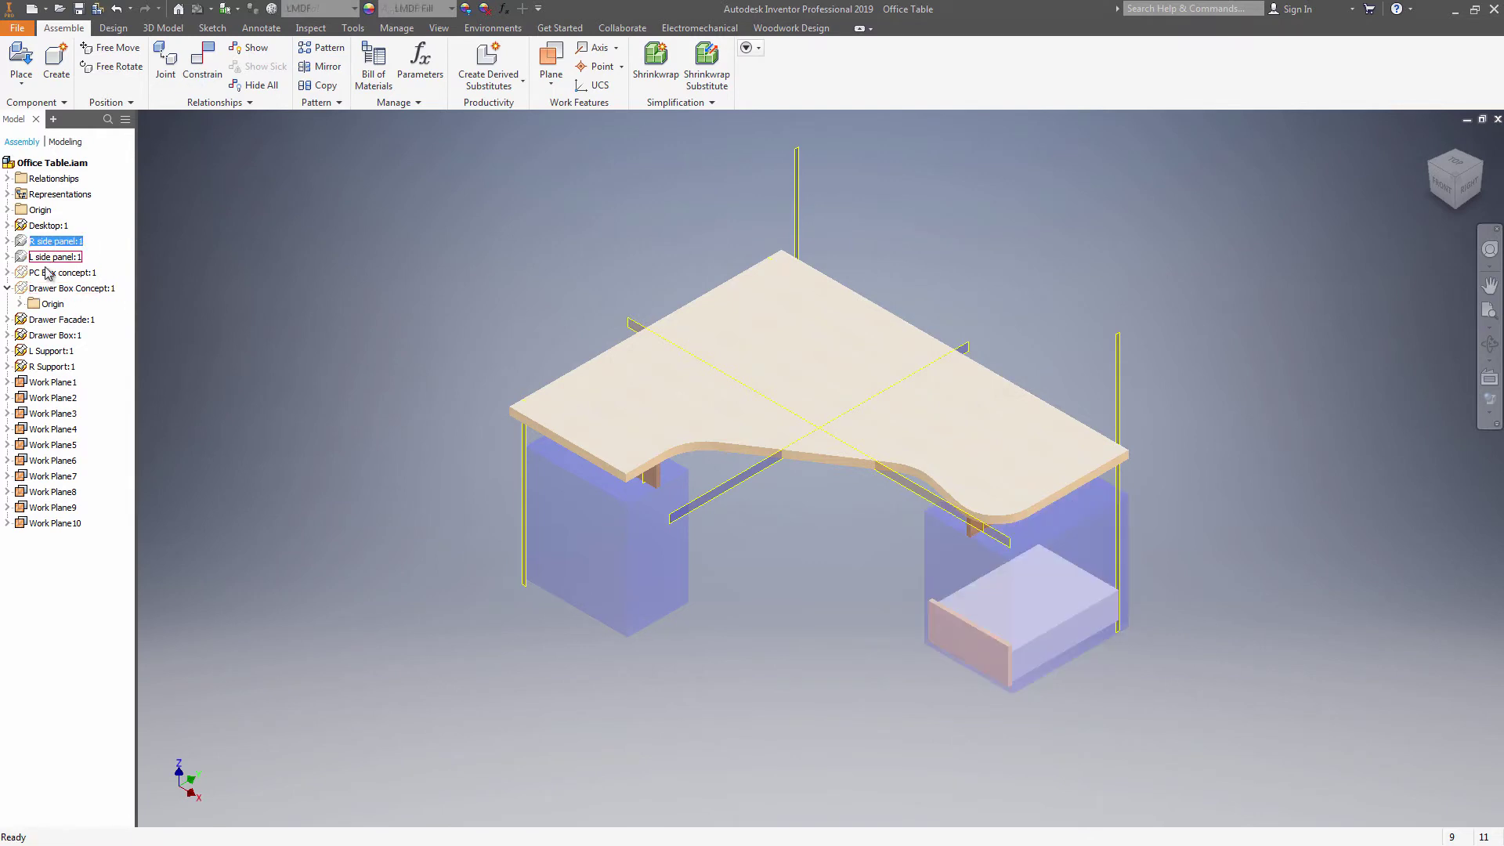
{"action": "right_click", "coordinate": [51, 261]}
{"action": "left_click", "coordinate": [160, 509]}
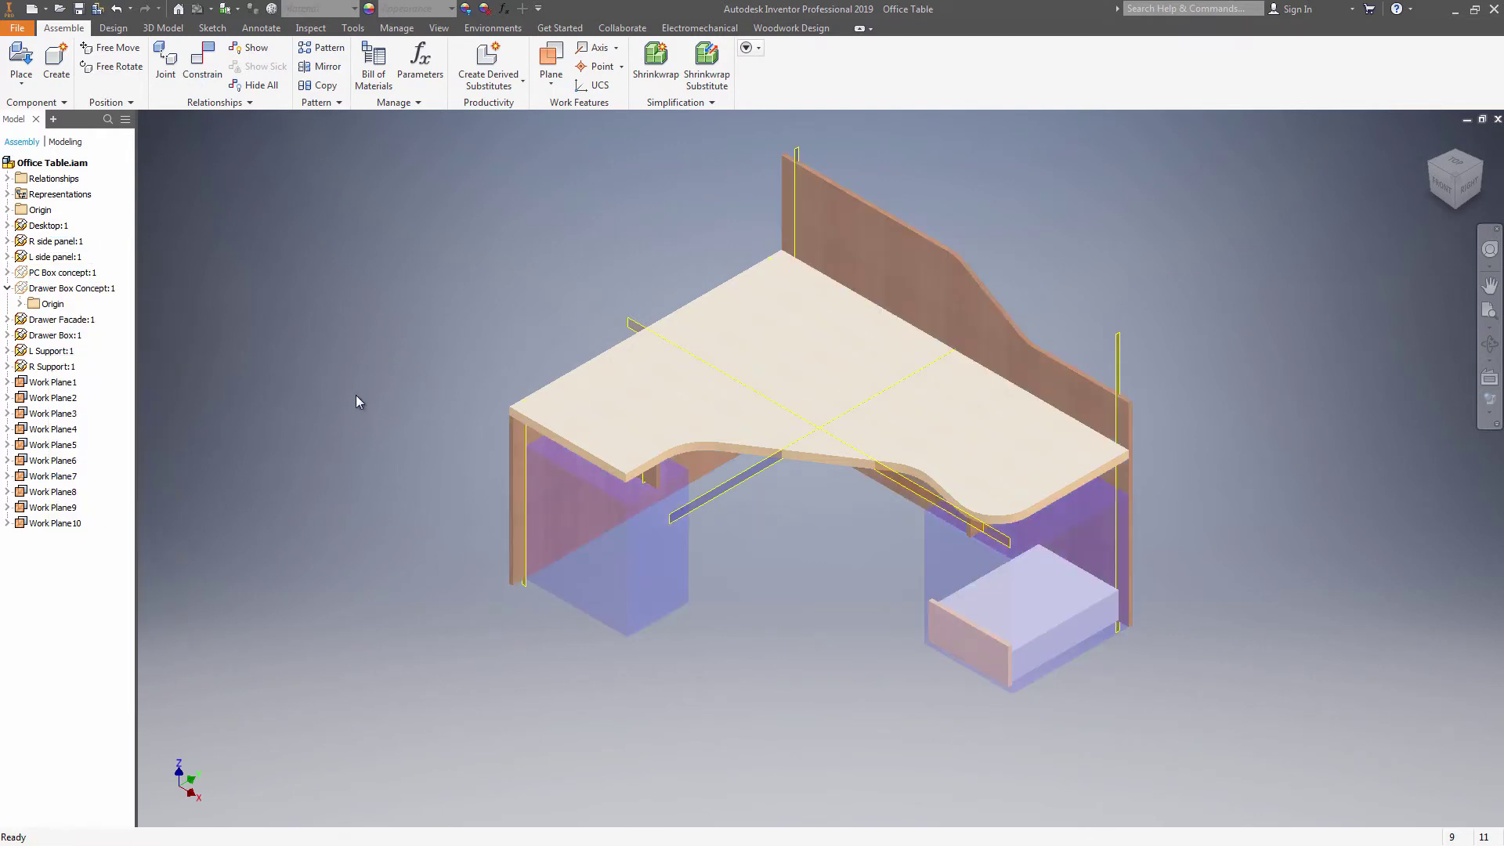
{"action": "right_click", "coordinate": [1020, 584]}
{"action": "left_click", "coordinate": [1064, 602]}
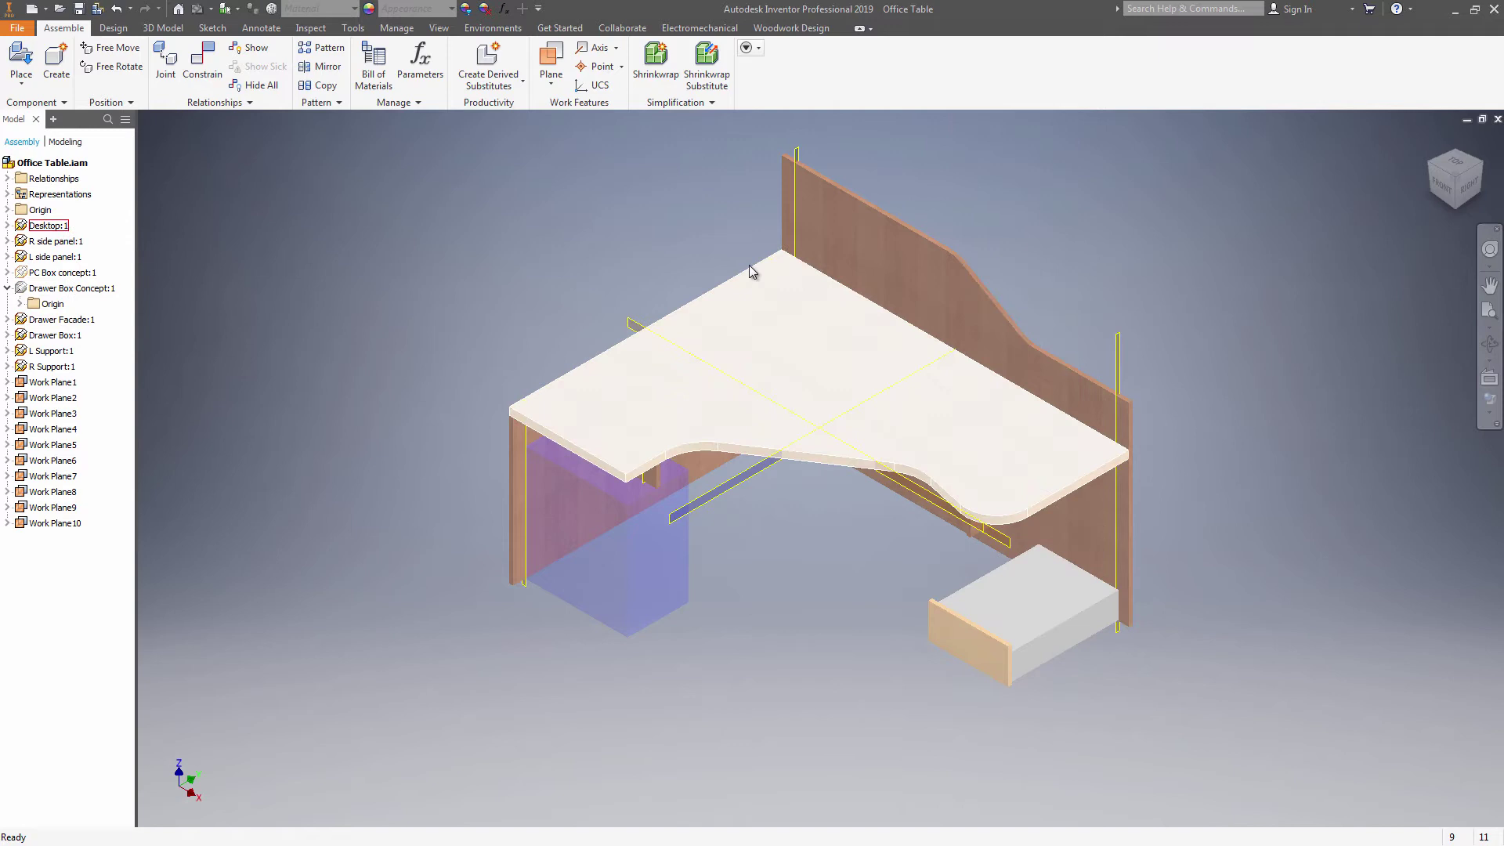
Create Work Plane11 offset -24.75 mm from the drawer facade's top face.
{"action": "left_click", "coordinate": [550, 64]}
{"action": "scroll", "coordinate": [1018, 604], "scroll_direction": "down", "scroll_amount": 5}
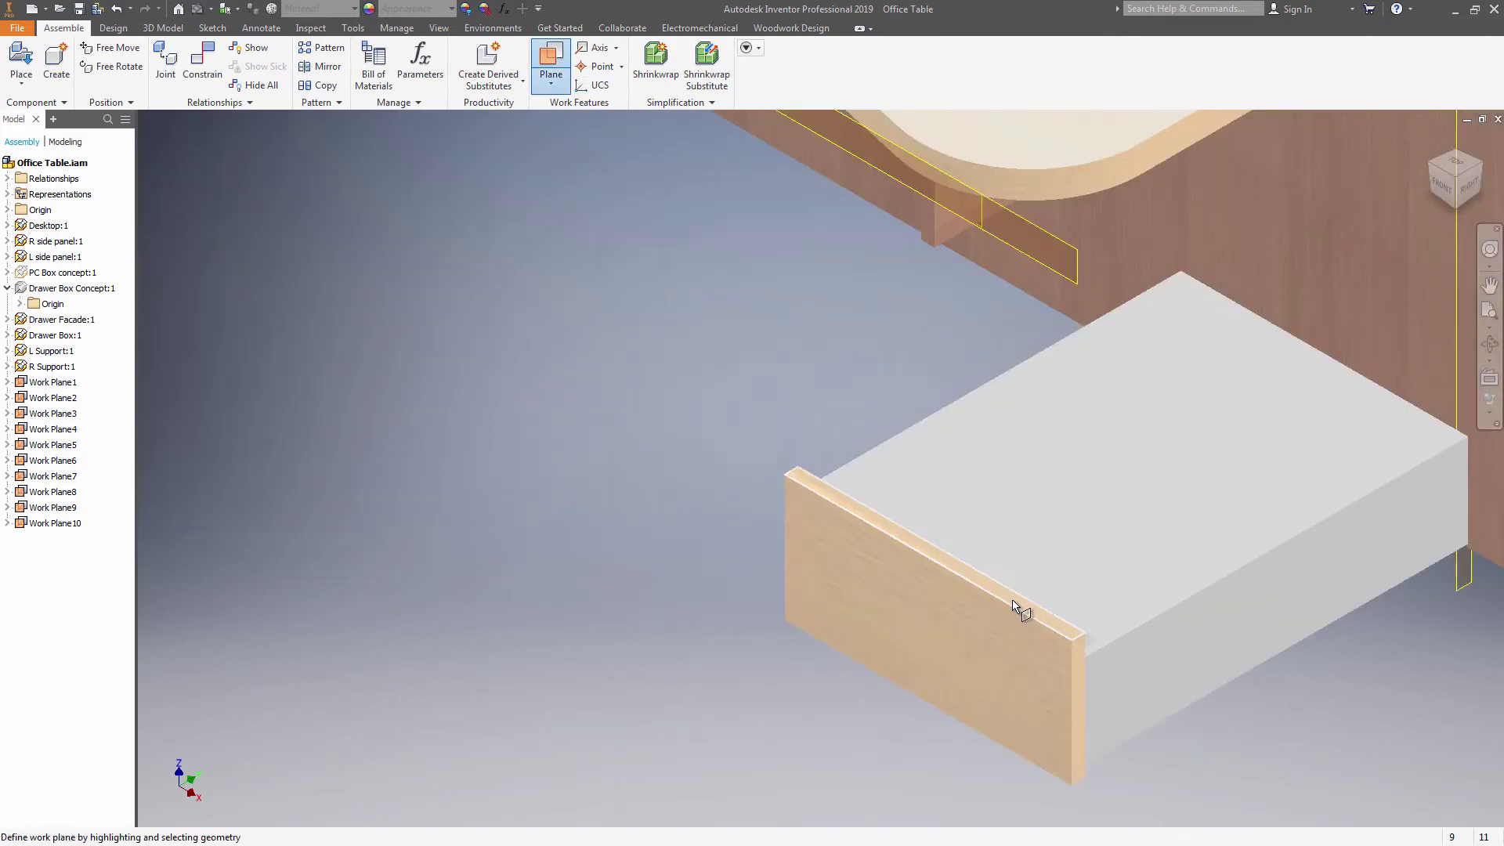
{"action": "left_click", "coordinate": [1019, 608]}
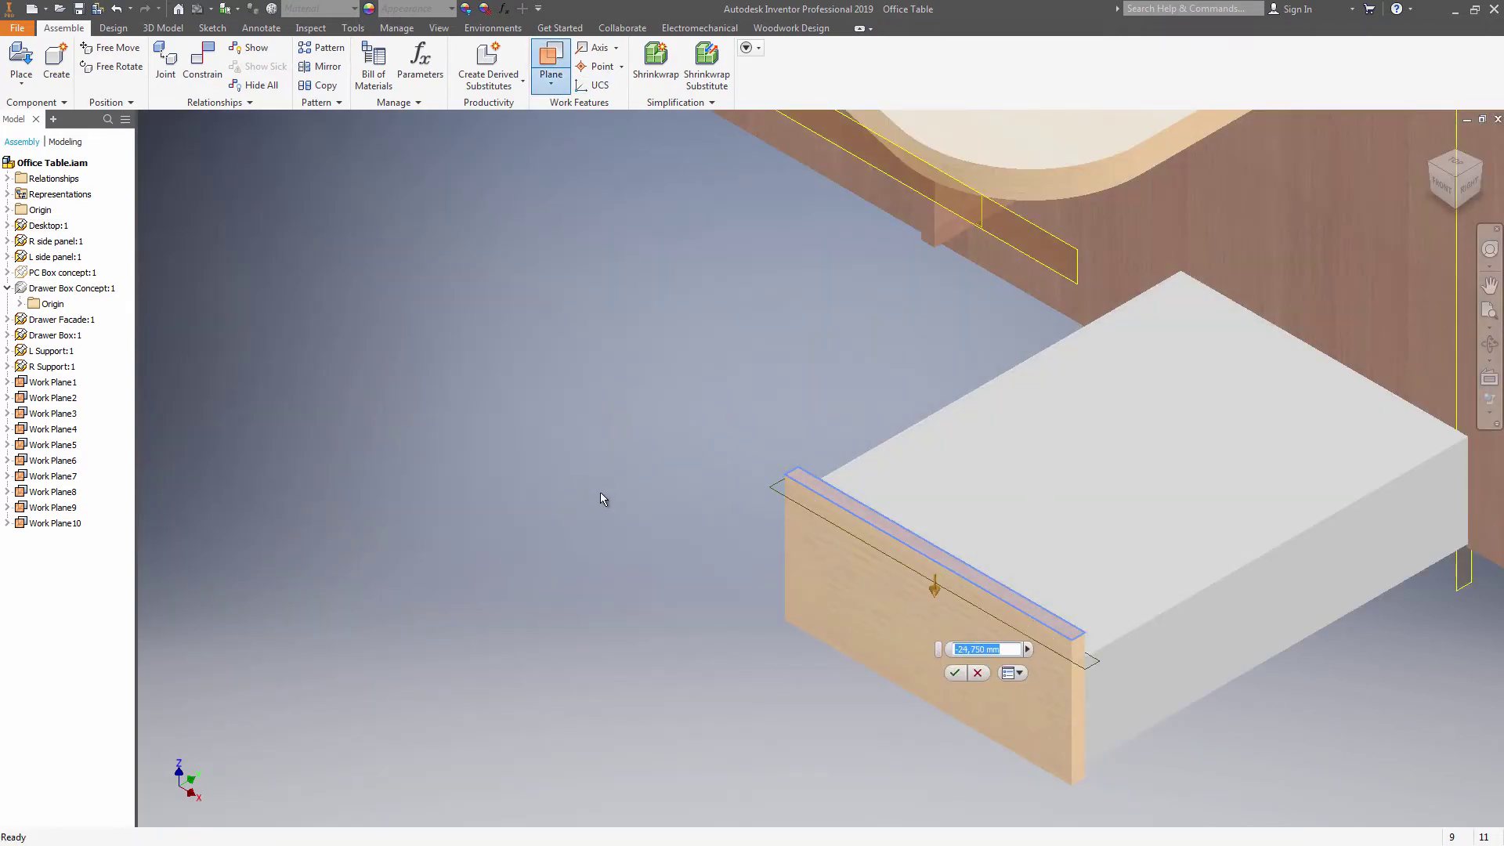
{"action": "left_click", "coordinate": [955, 674]}
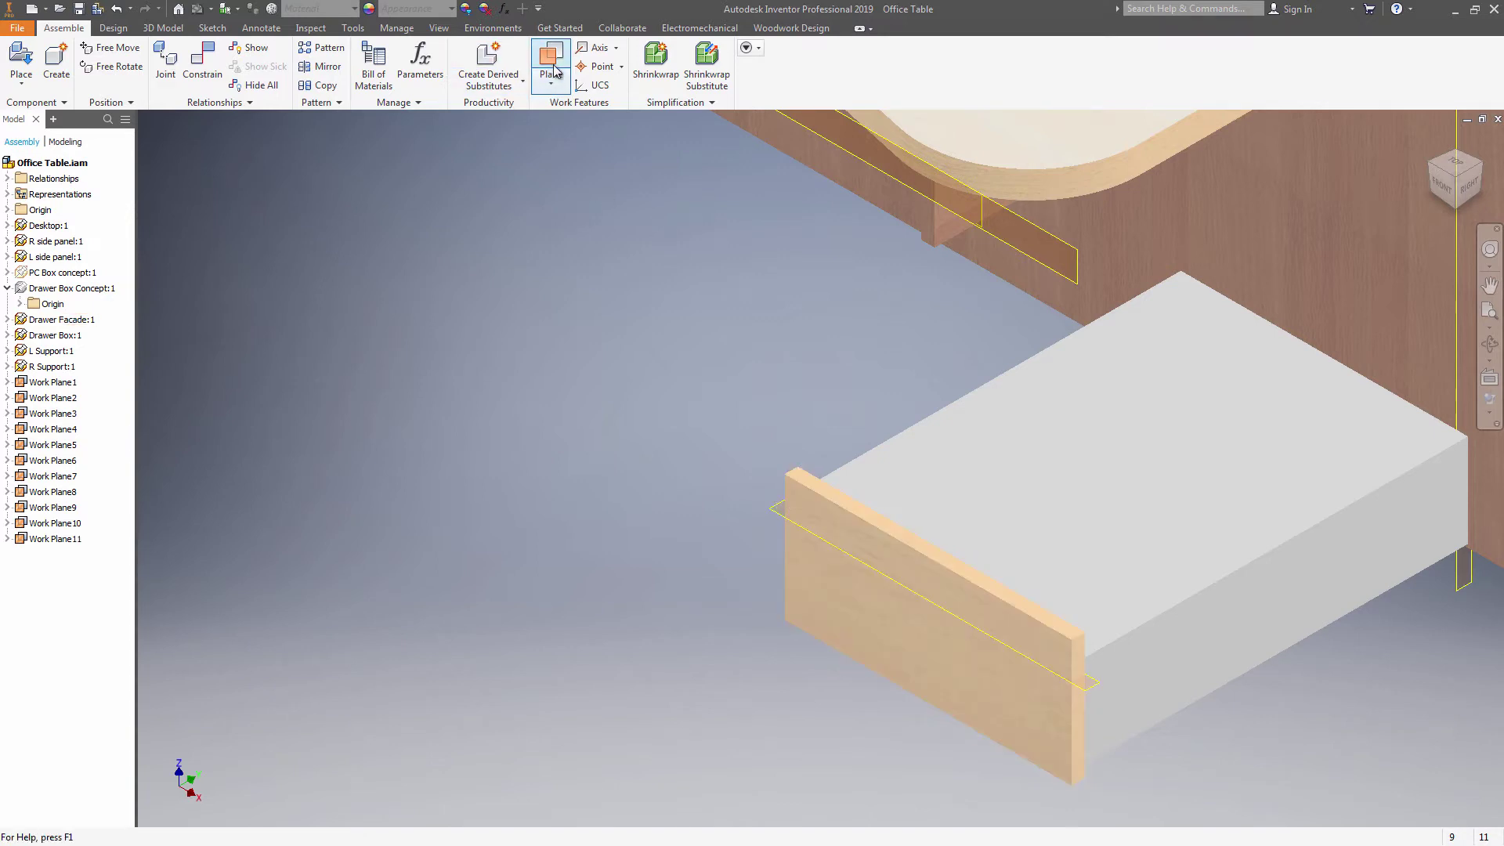
Add Work Plane12 vertically through the facade's middle, then show the Drawer Box Concept again.
{"action": "left_click", "coordinate": [551, 63]}
{"action": "left_click", "coordinate": [929, 561]}
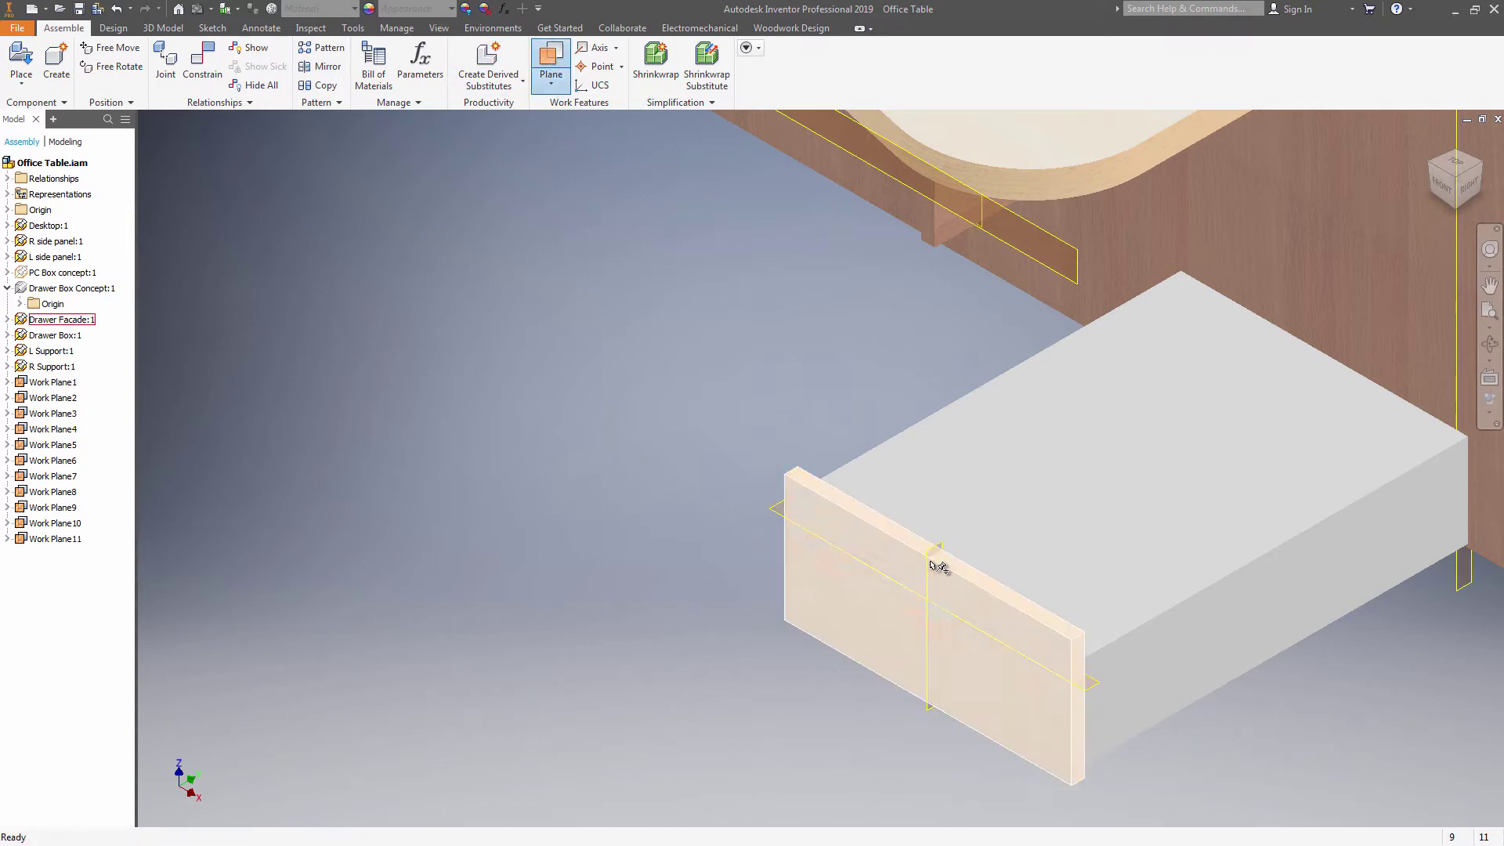
{"action": "left_click", "coordinate": [1422, 141]}
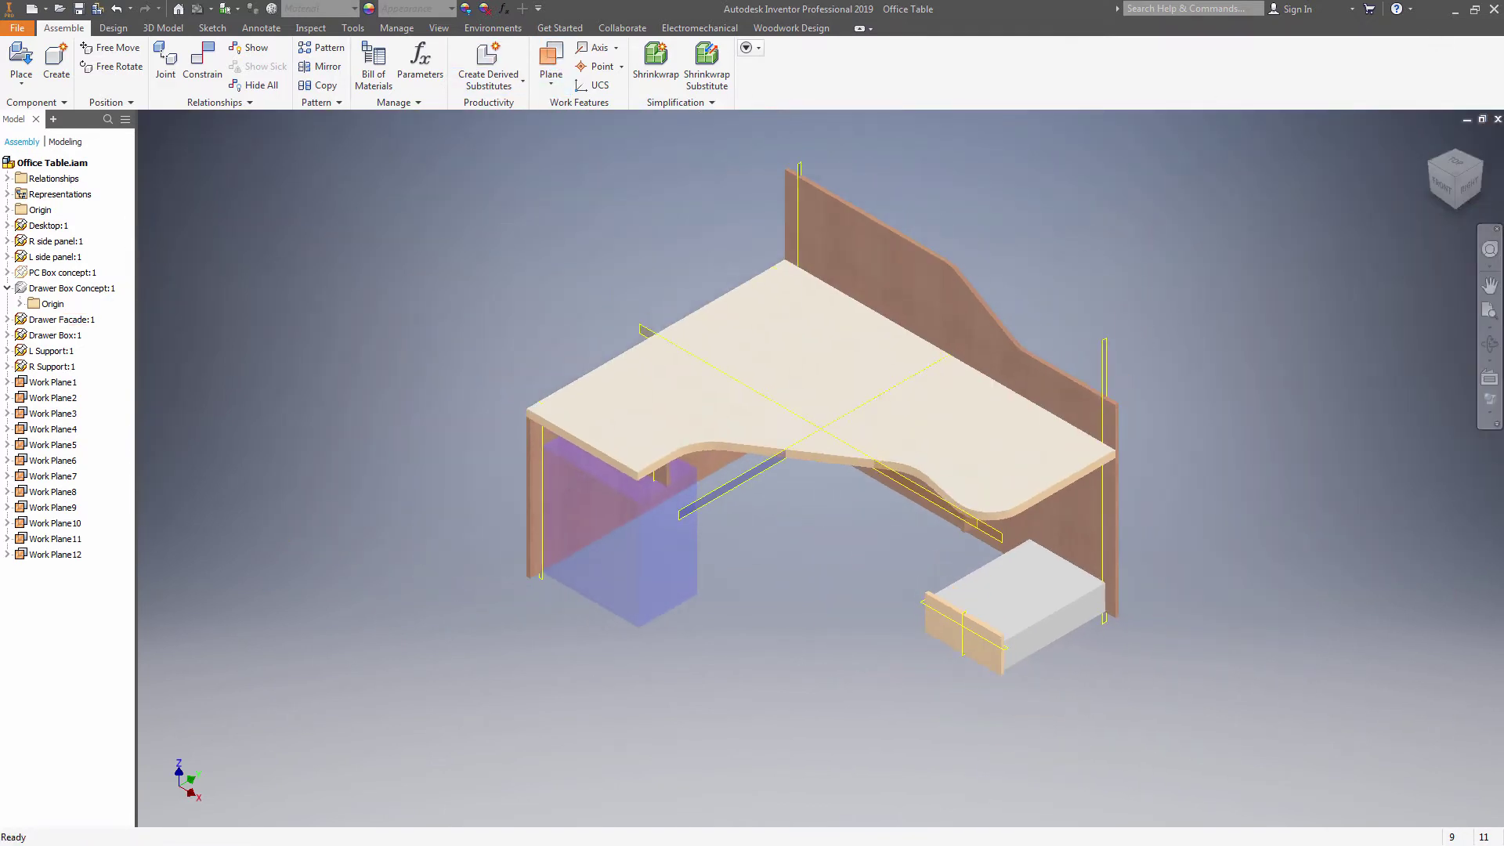
{"action": "right_click", "coordinate": [48, 288]}
{"action": "left_click", "coordinate": [107, 605]}
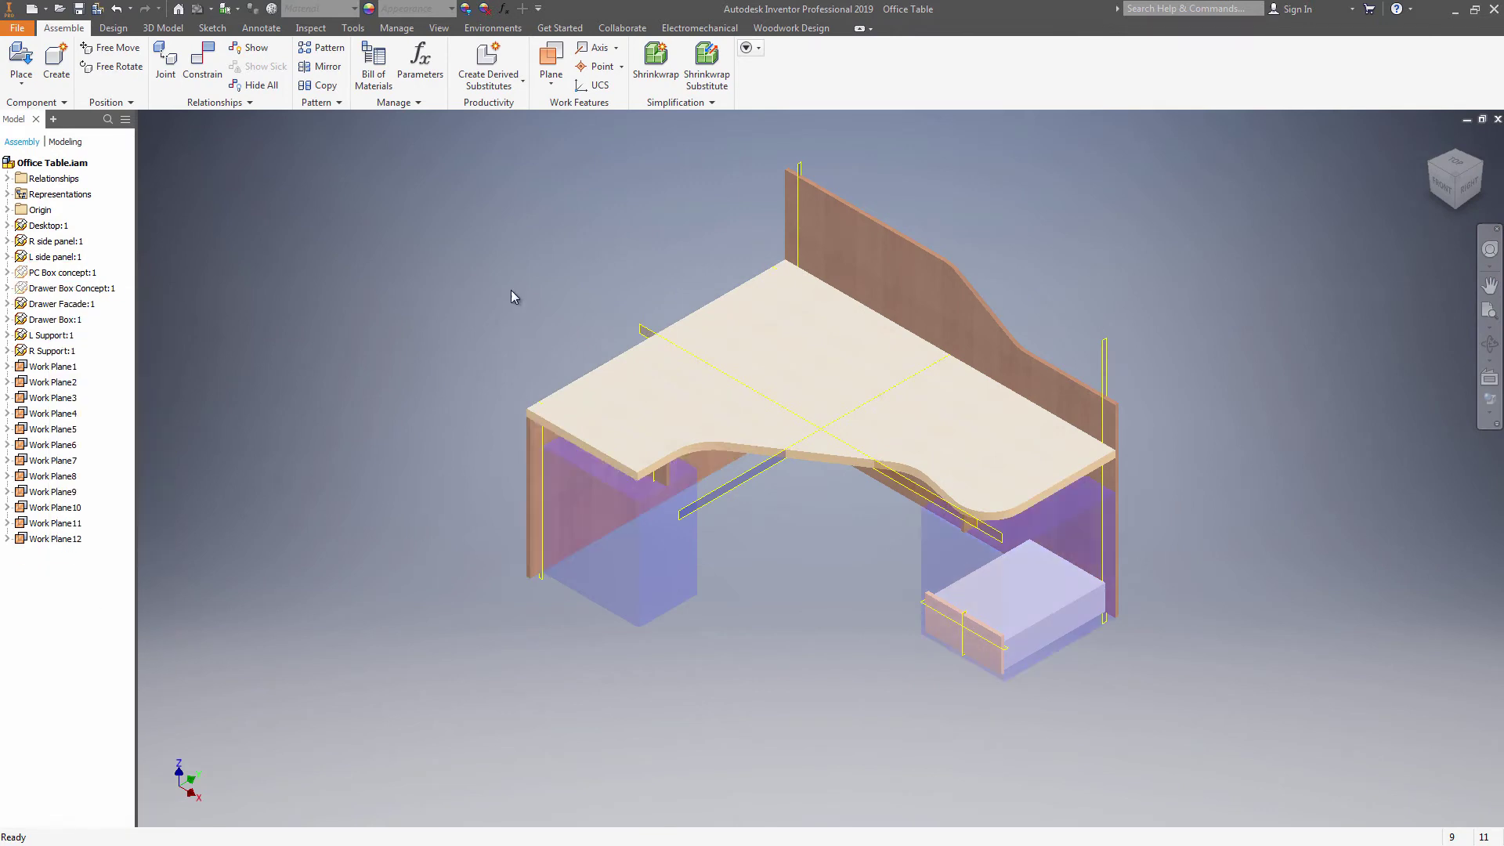
Place MINIFIX D15 v2 from Fixed joints > Minifix joint with 18 board, 34 pin, left, cap included.
{"action": "left_click", "coordinate": [788, 30]}
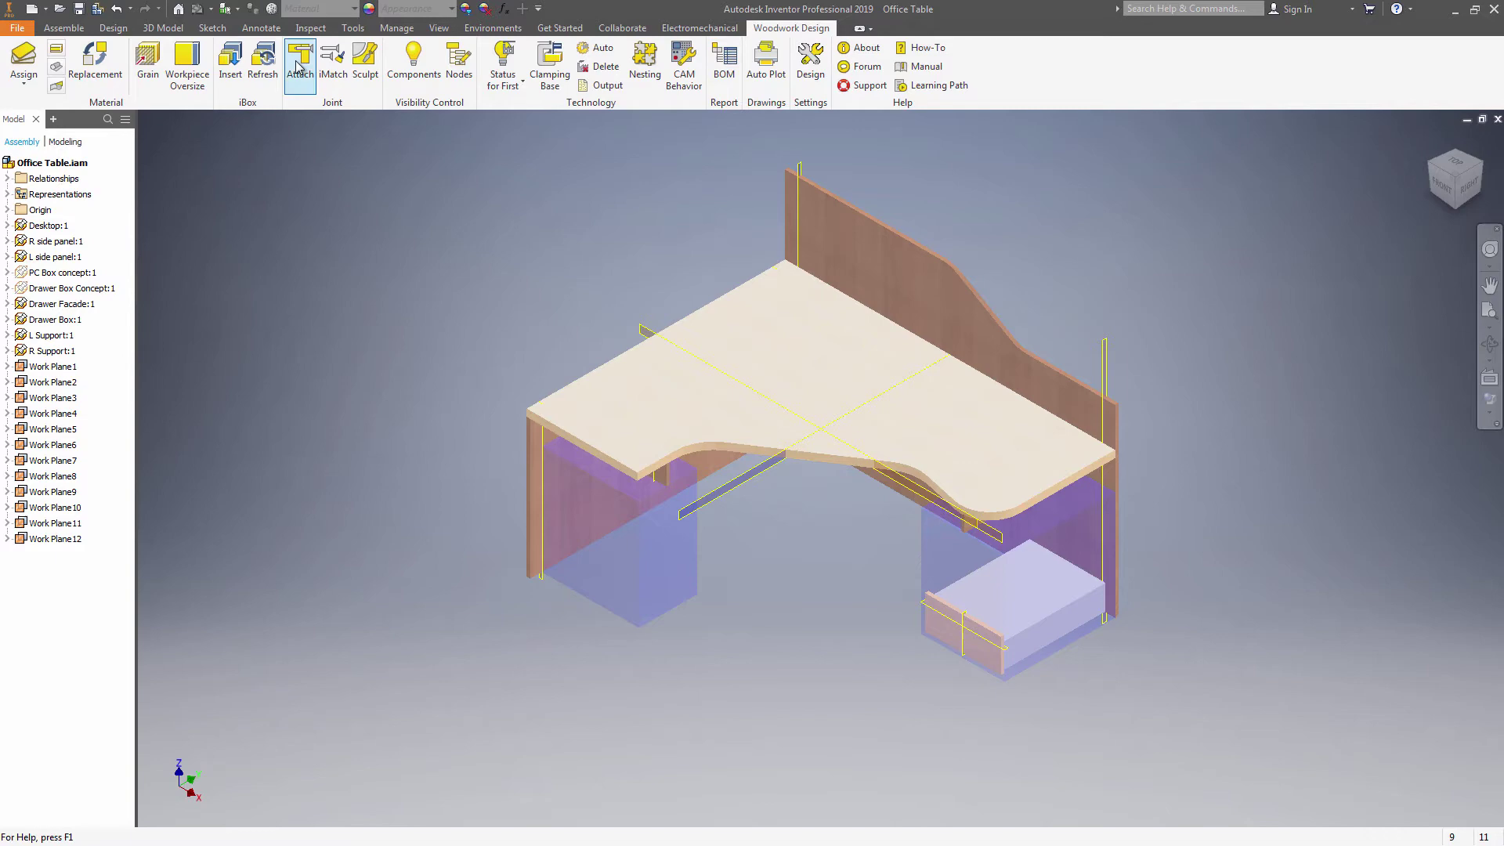
{"action": "left_click", "coordinate": [300, 69]}
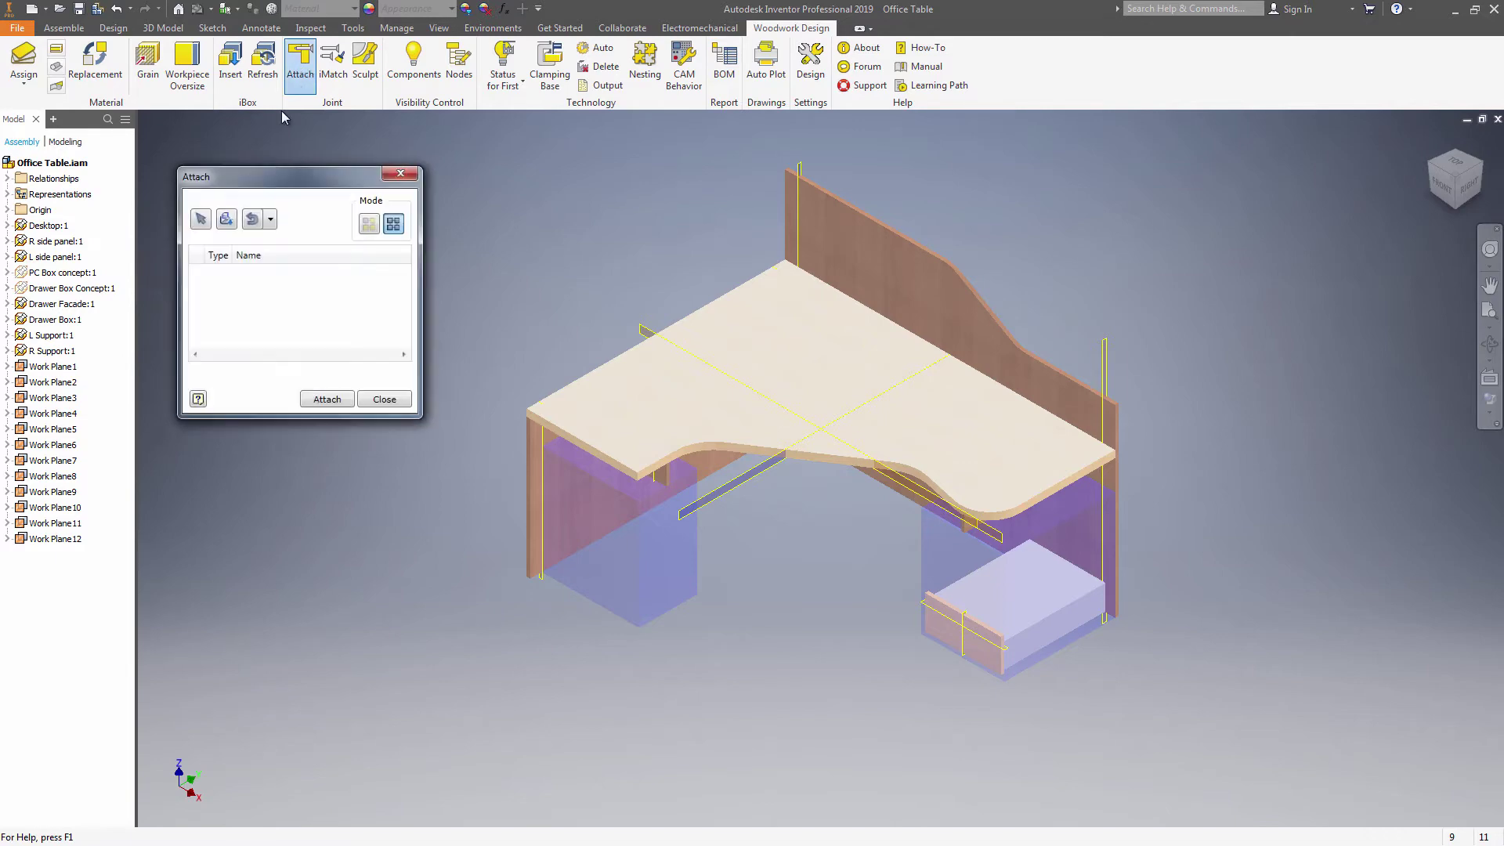
{"action": "left_click", "coordinate": [227, 222]}
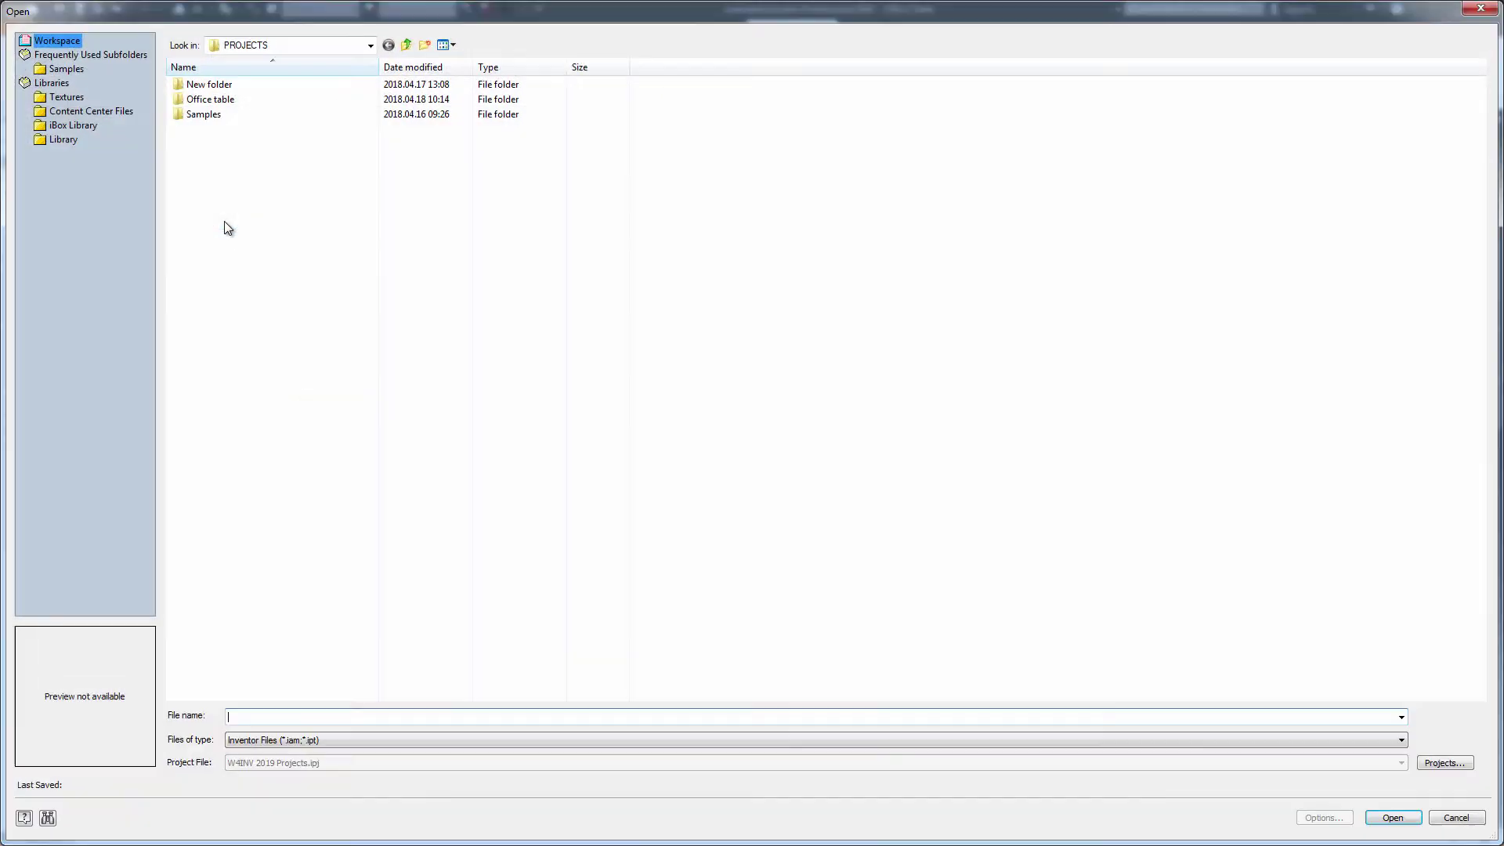
{"action": "left_click", "coordinate": [61, 141]}
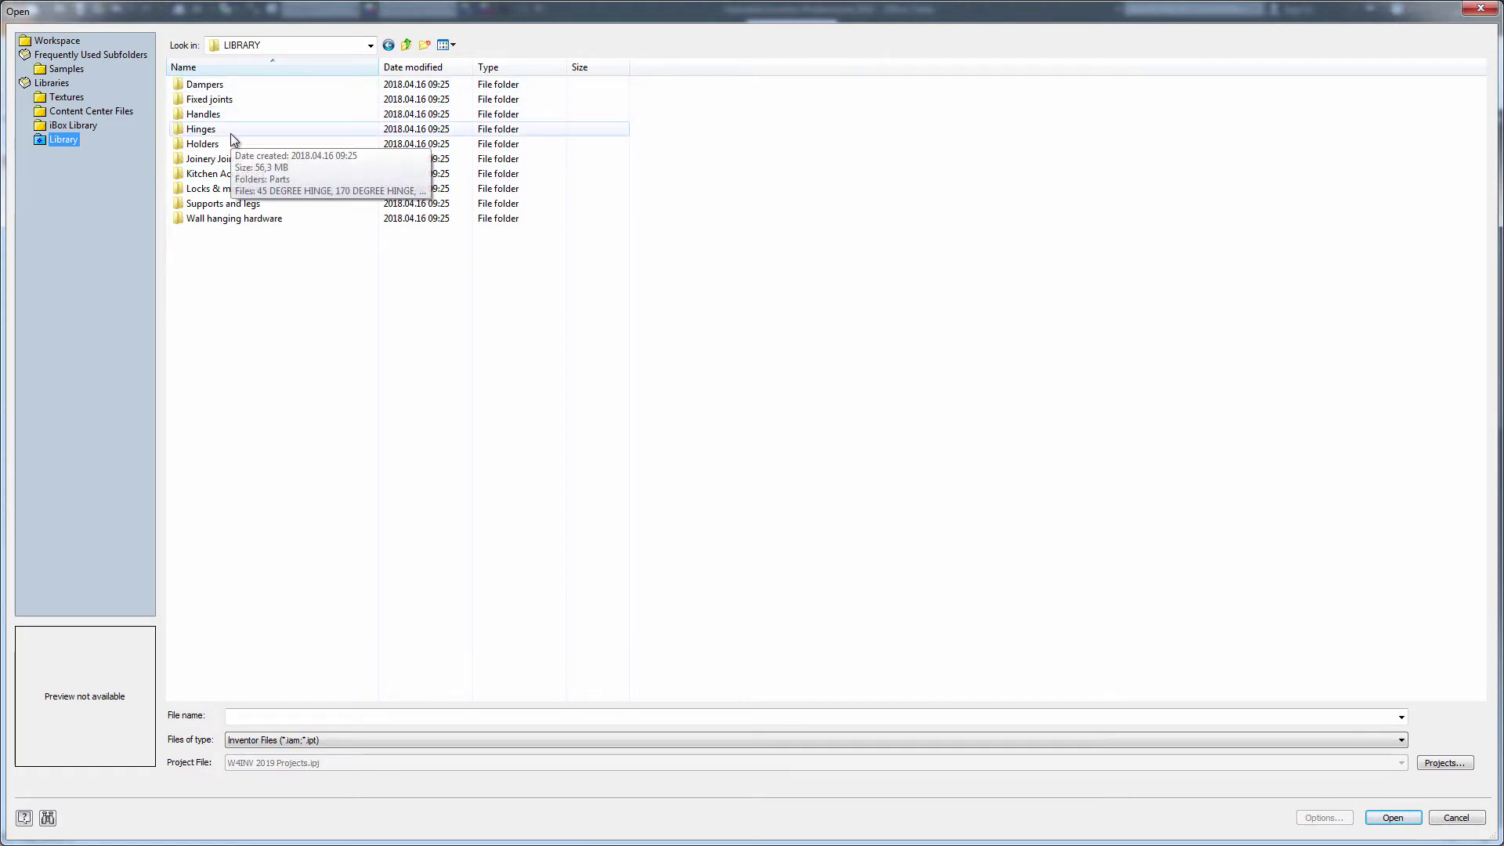
{"action": "double_click", "coordinate": [232, 99]}
{"action": "double_click", "coordinate": [222, 146]}
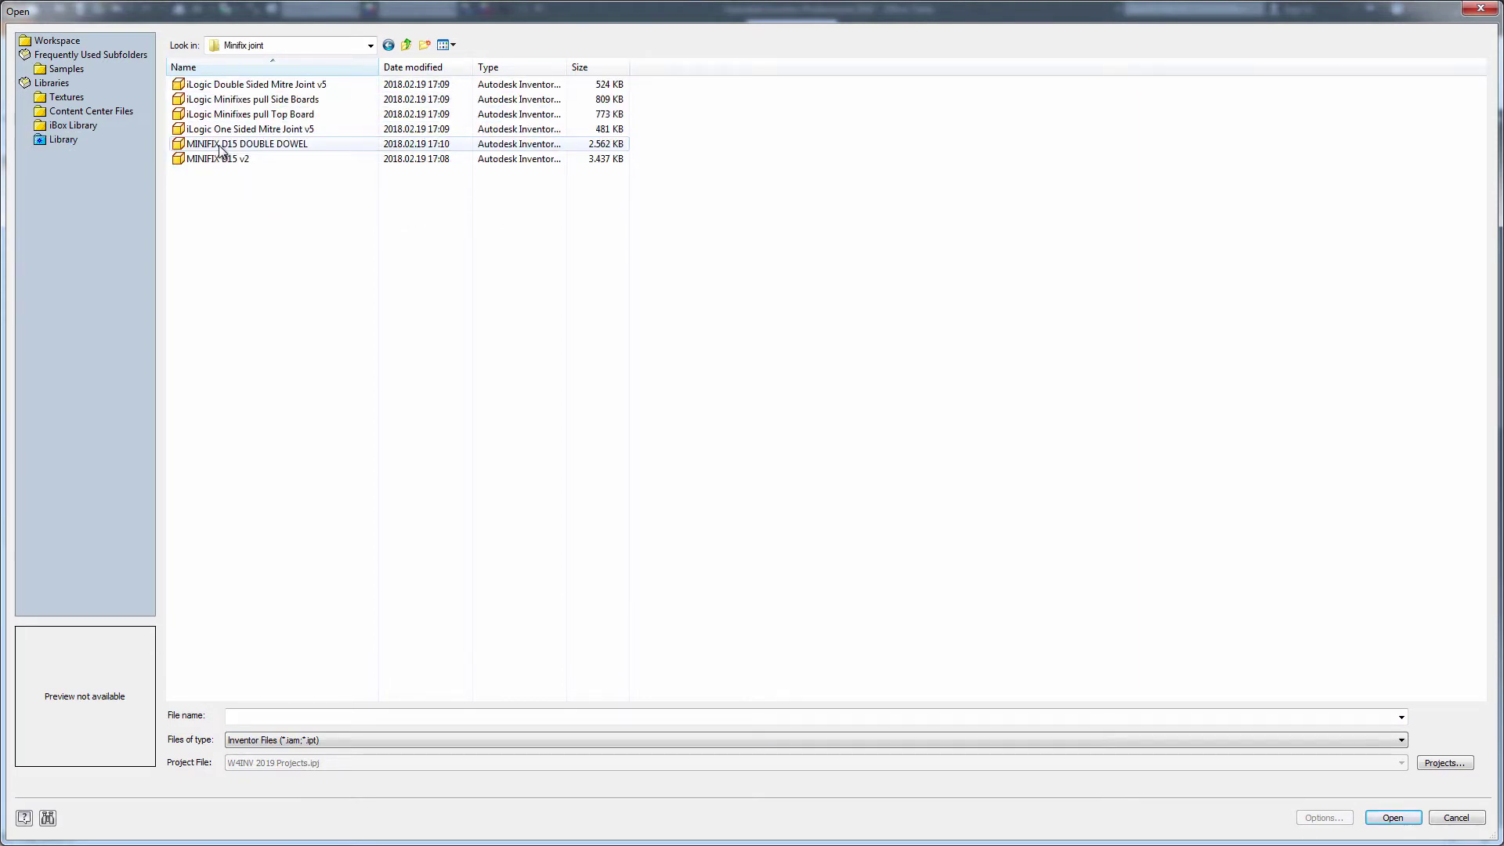
{"action": "double_click", "coordinate": [224, 158]}
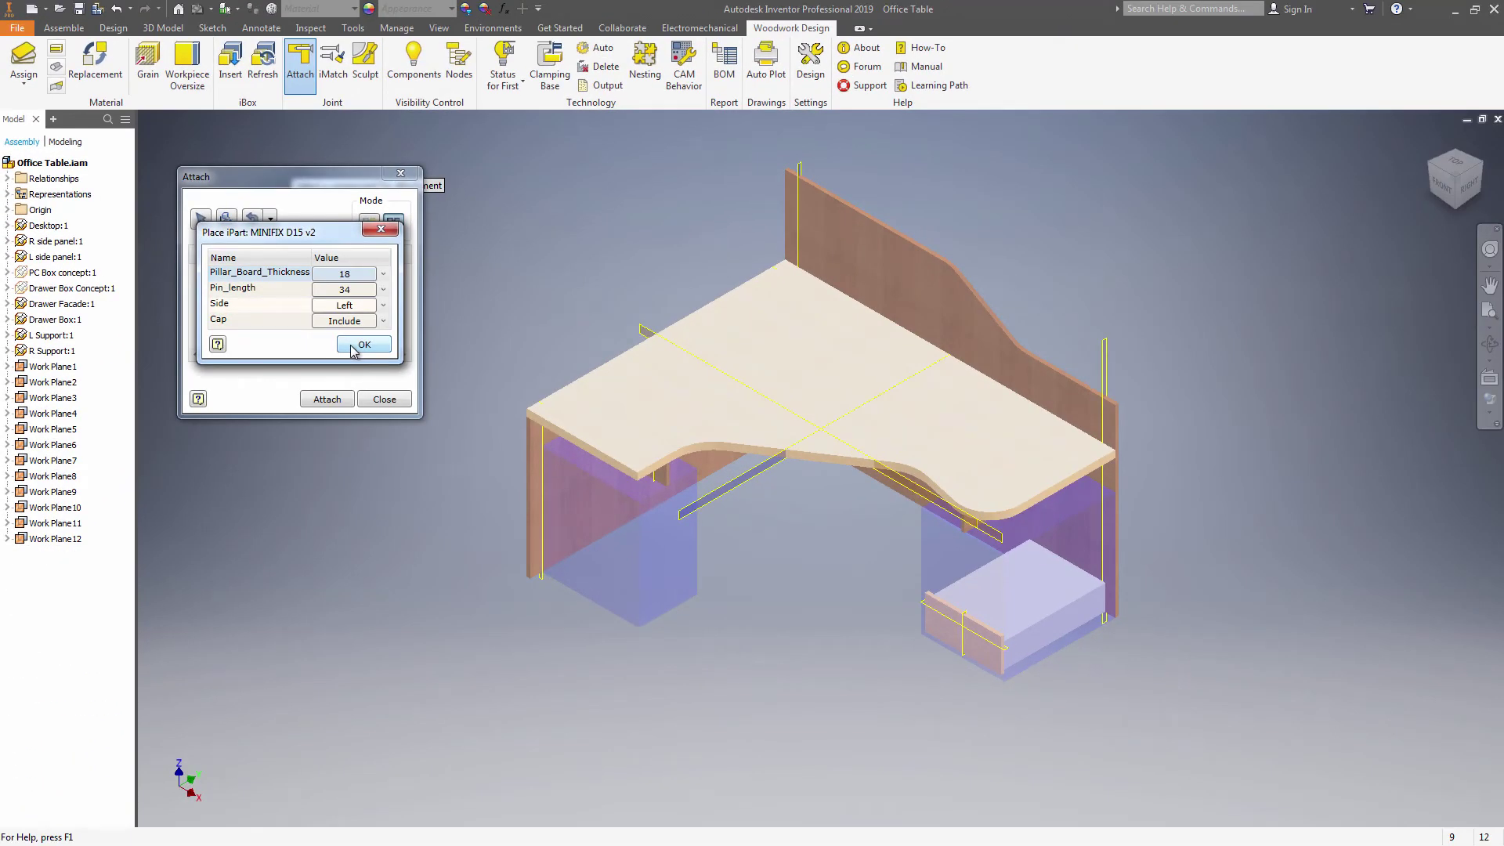
{"action": "left_click", "coordinate": [363, 345]}
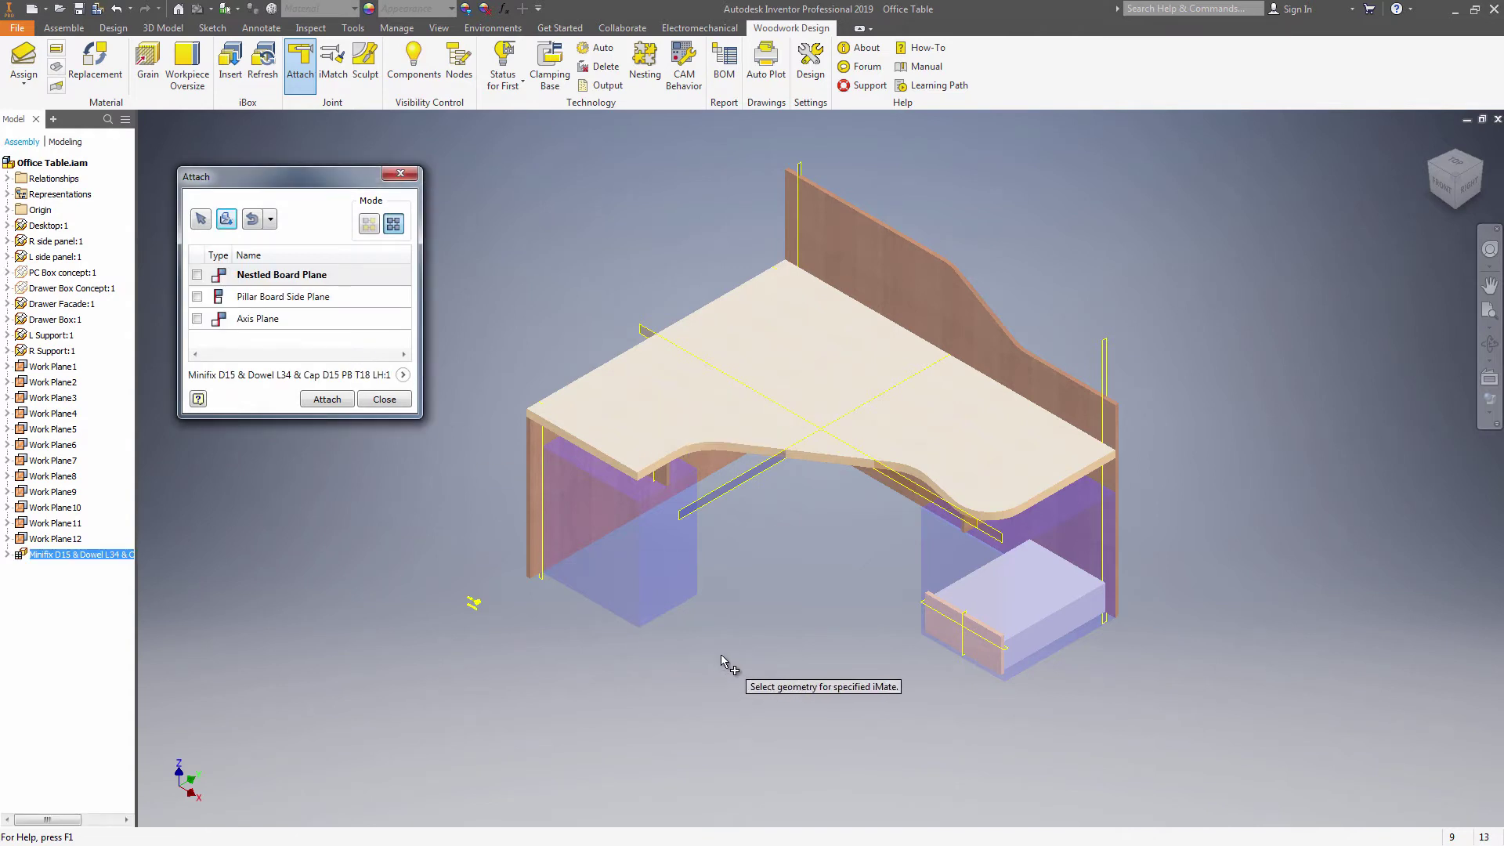
Attach the minifix with the desk top as nestled board, left front panel as pillar side, its edge as axis.
{"action": "scroll", "coordinate": [731, 662], "scroll_direction": "down", "scroll_amount": 3}
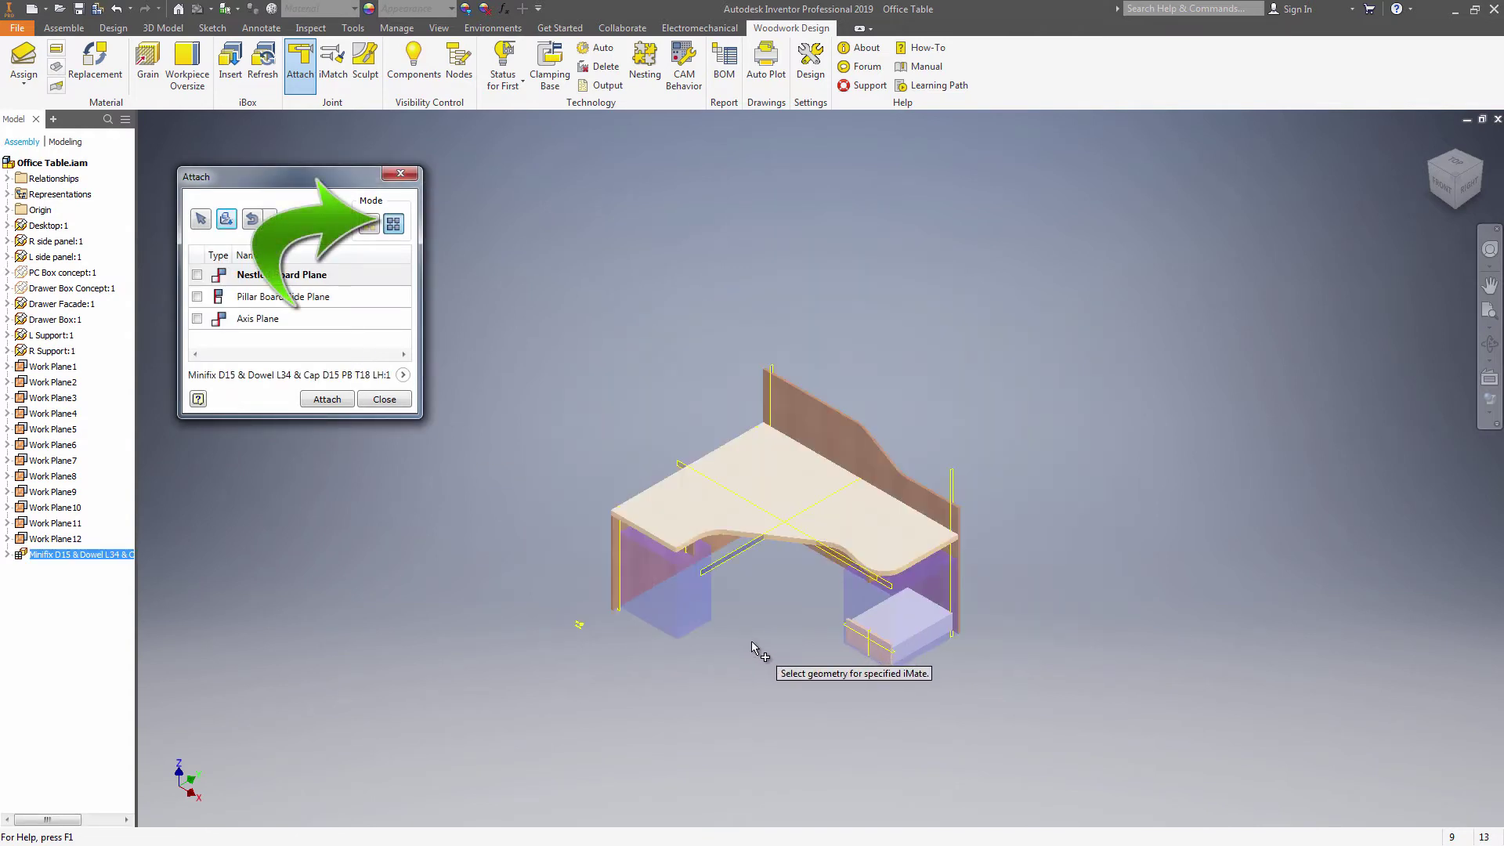
{"action": "middle_click_drag", "start_coordinate": [751, 641], "coordinate": [767, 583], "text": "shift"}
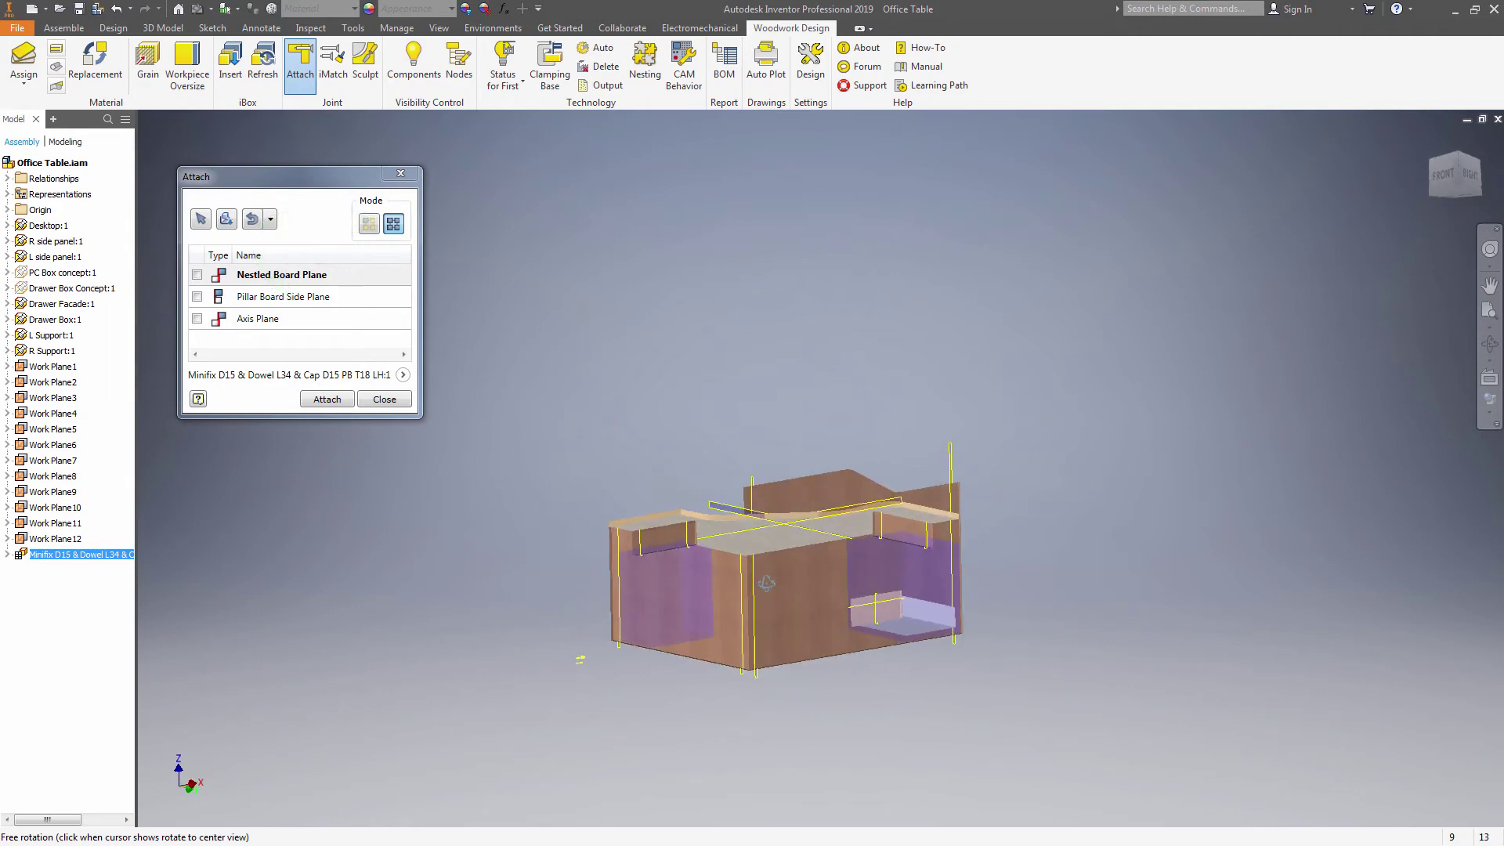
{"action": "scroll", "coordinate": [788, 527], "scroll_direction": "up", "scroll_amount": 3}
{"action": "scroll", "coordinate": [787, 527], "scroll_direction": "down", "scroll_amount": 1}
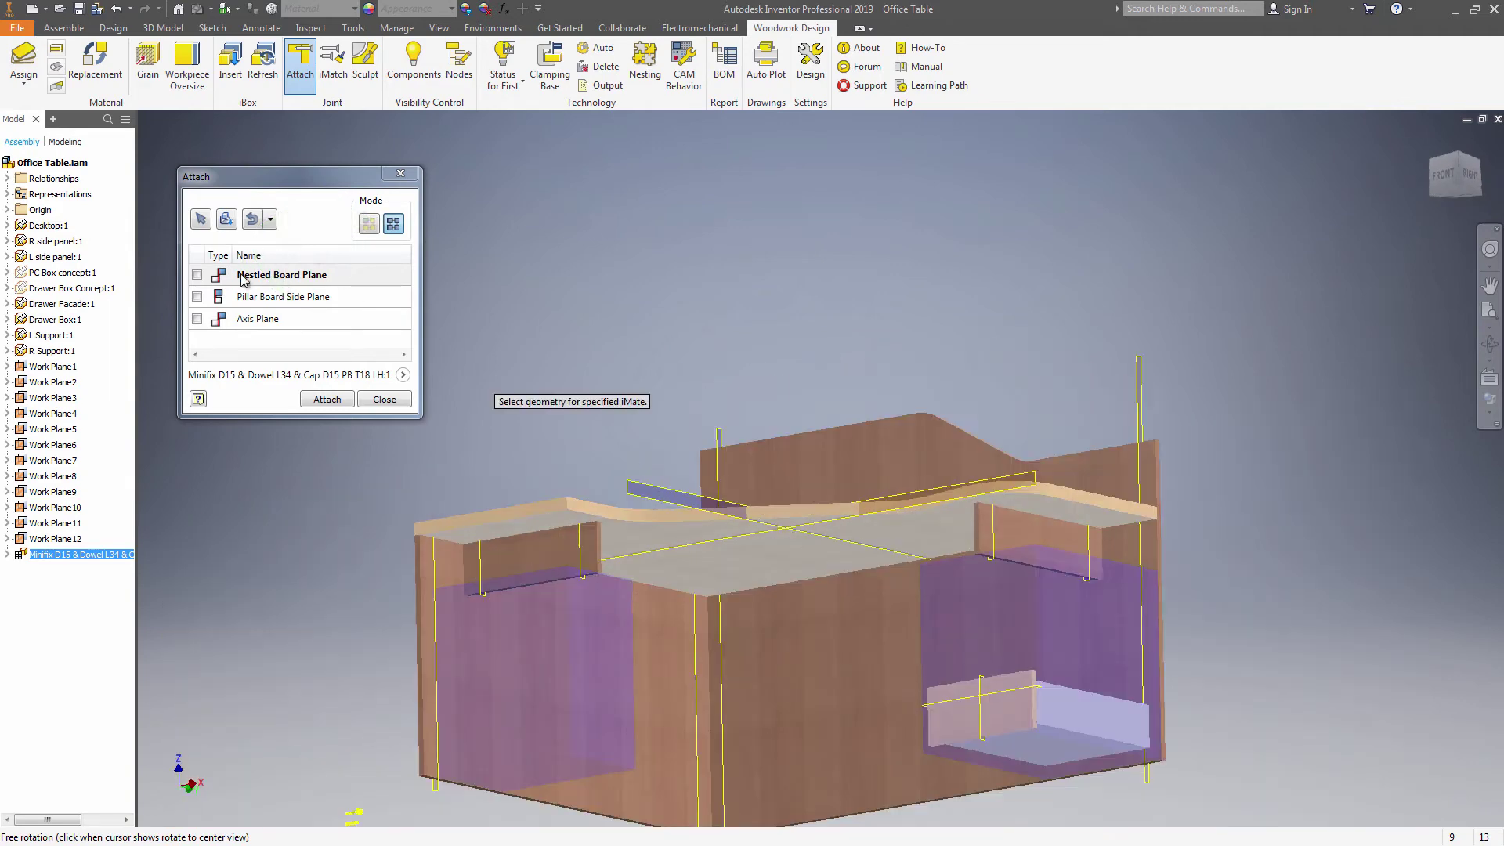
{"action": "left_click", "coordinate": [785, 571]}
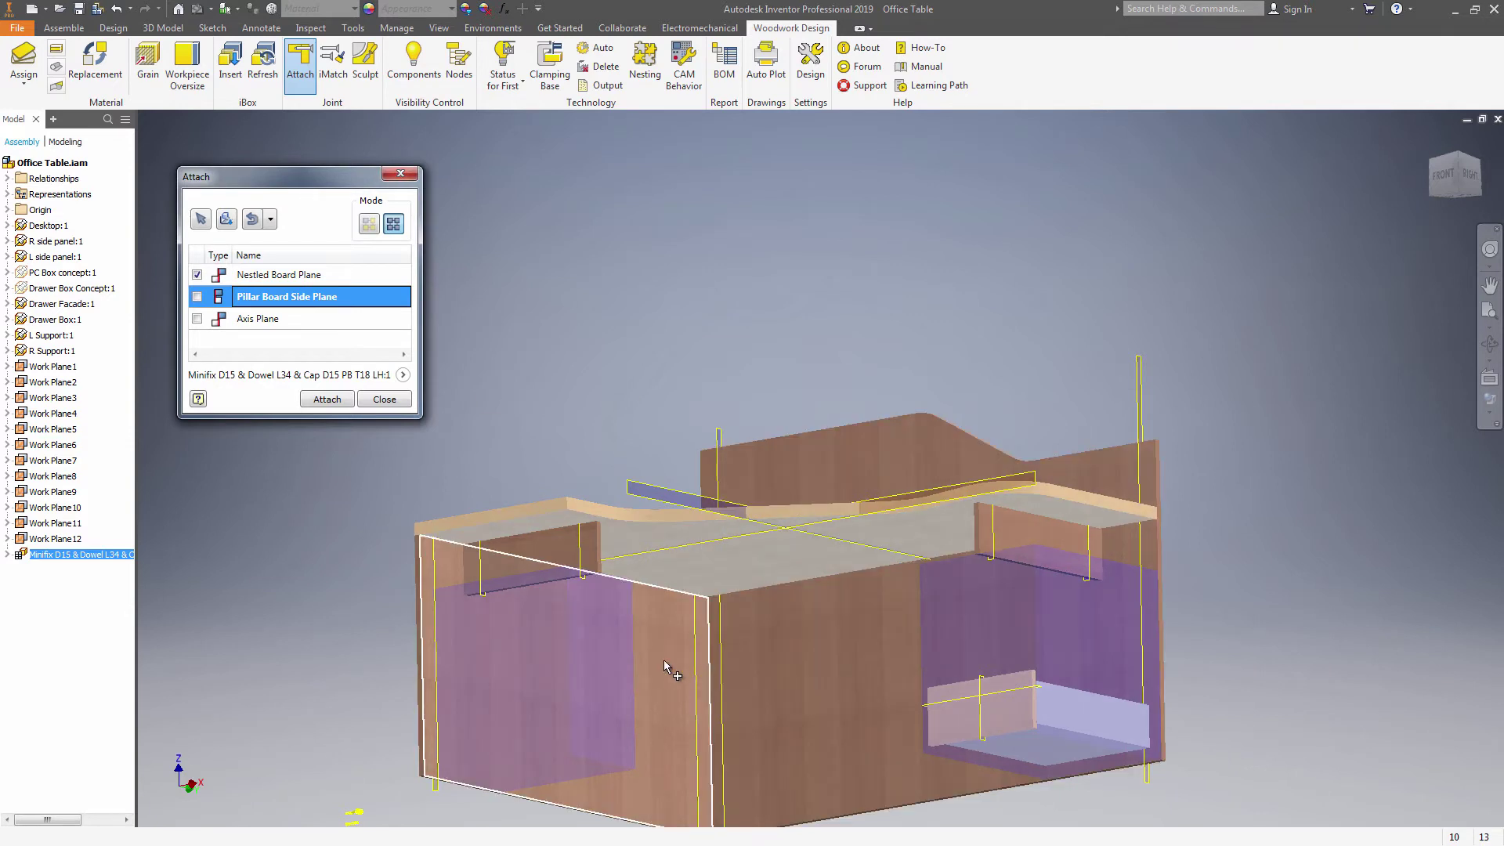
{"action": "left_click", "coordinate": [665, 659]}
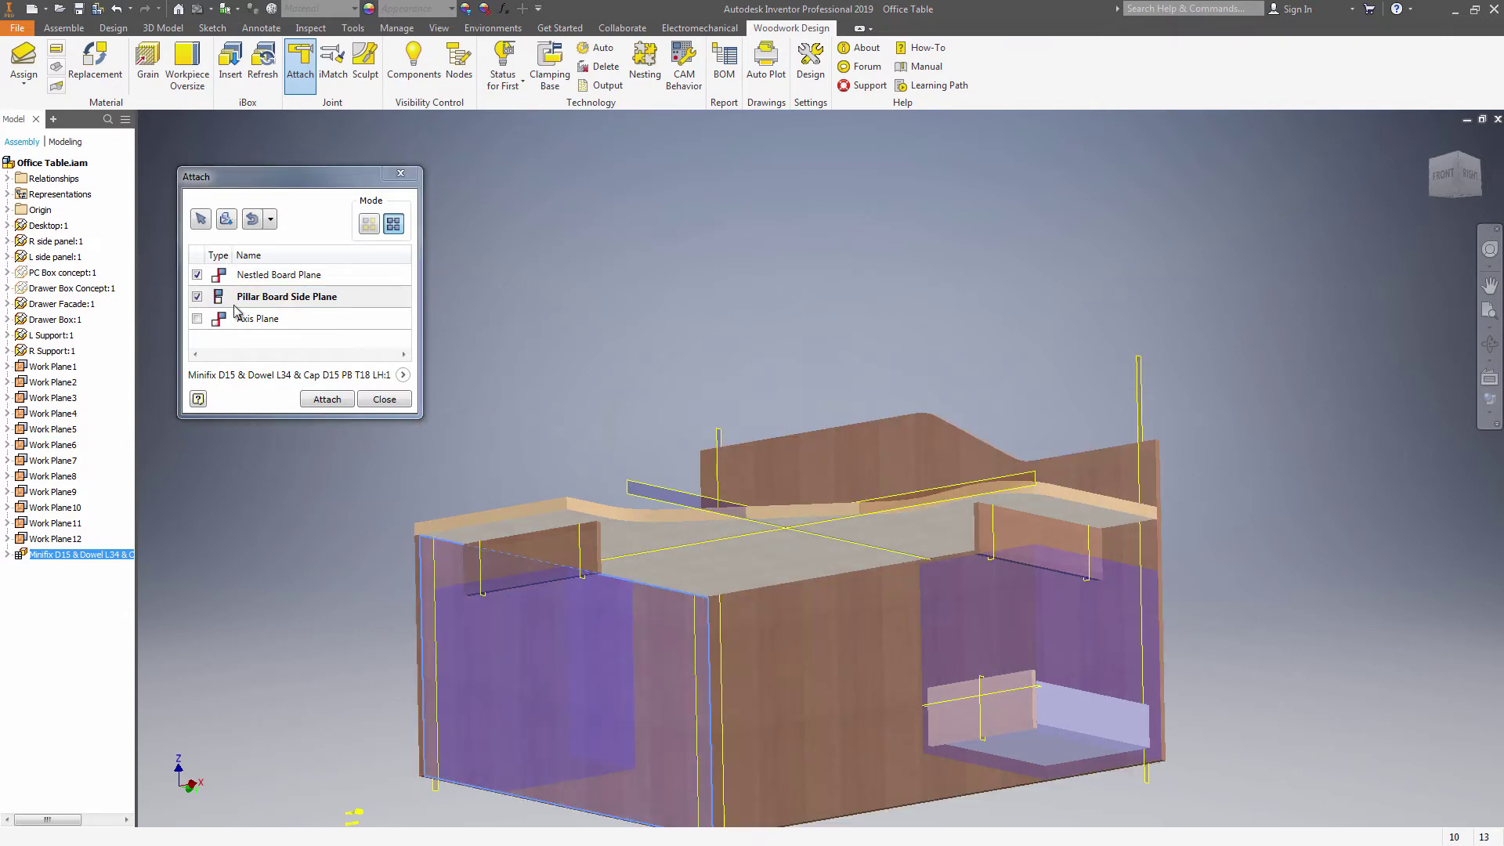
{"action": "left_click", "coordinate": [696, 736]}
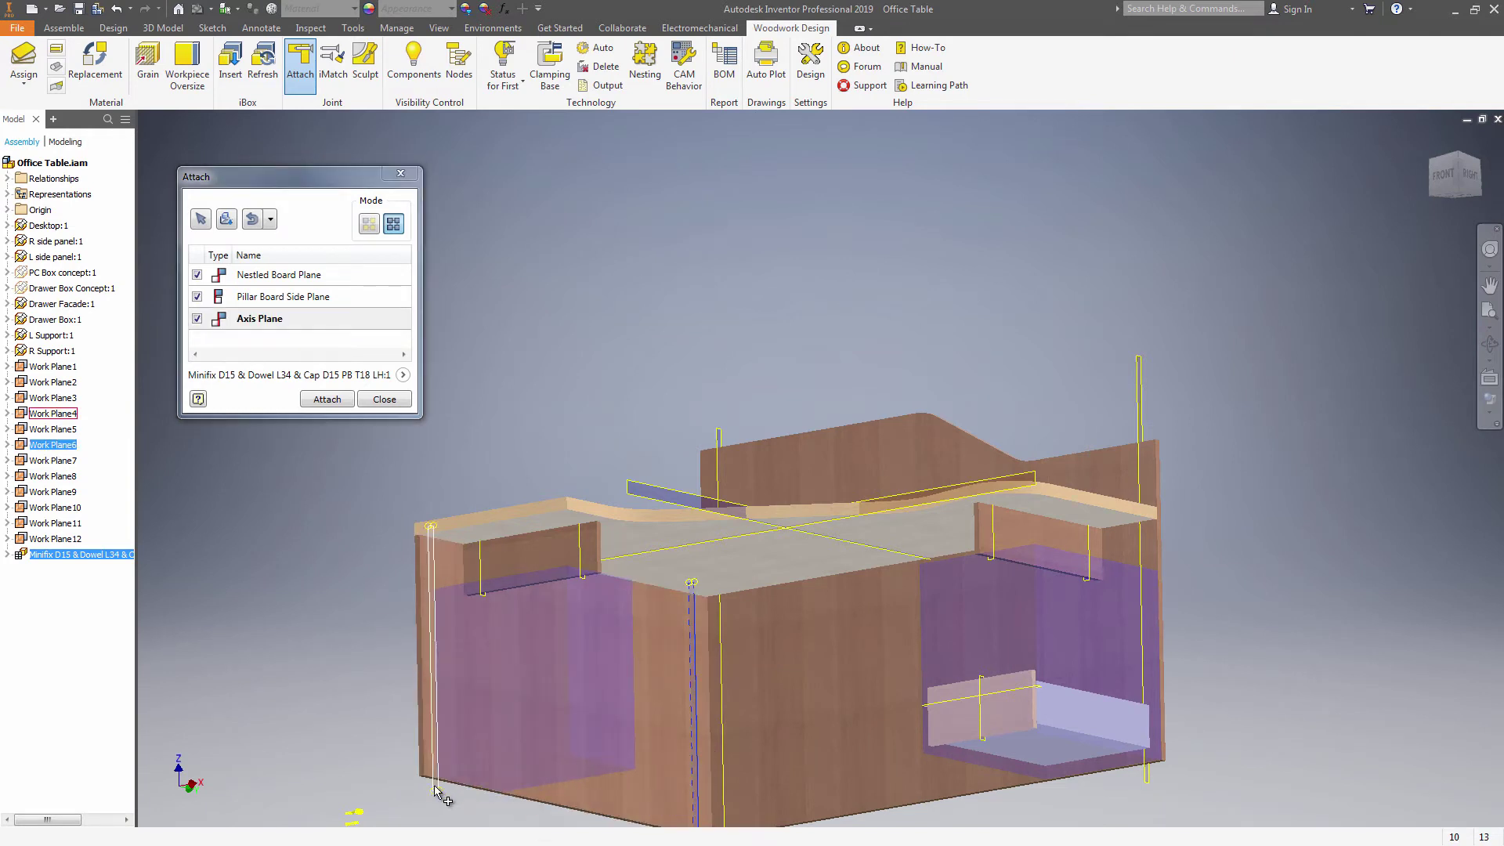
{"action": "left_click", "coordinate": [326, 400]}
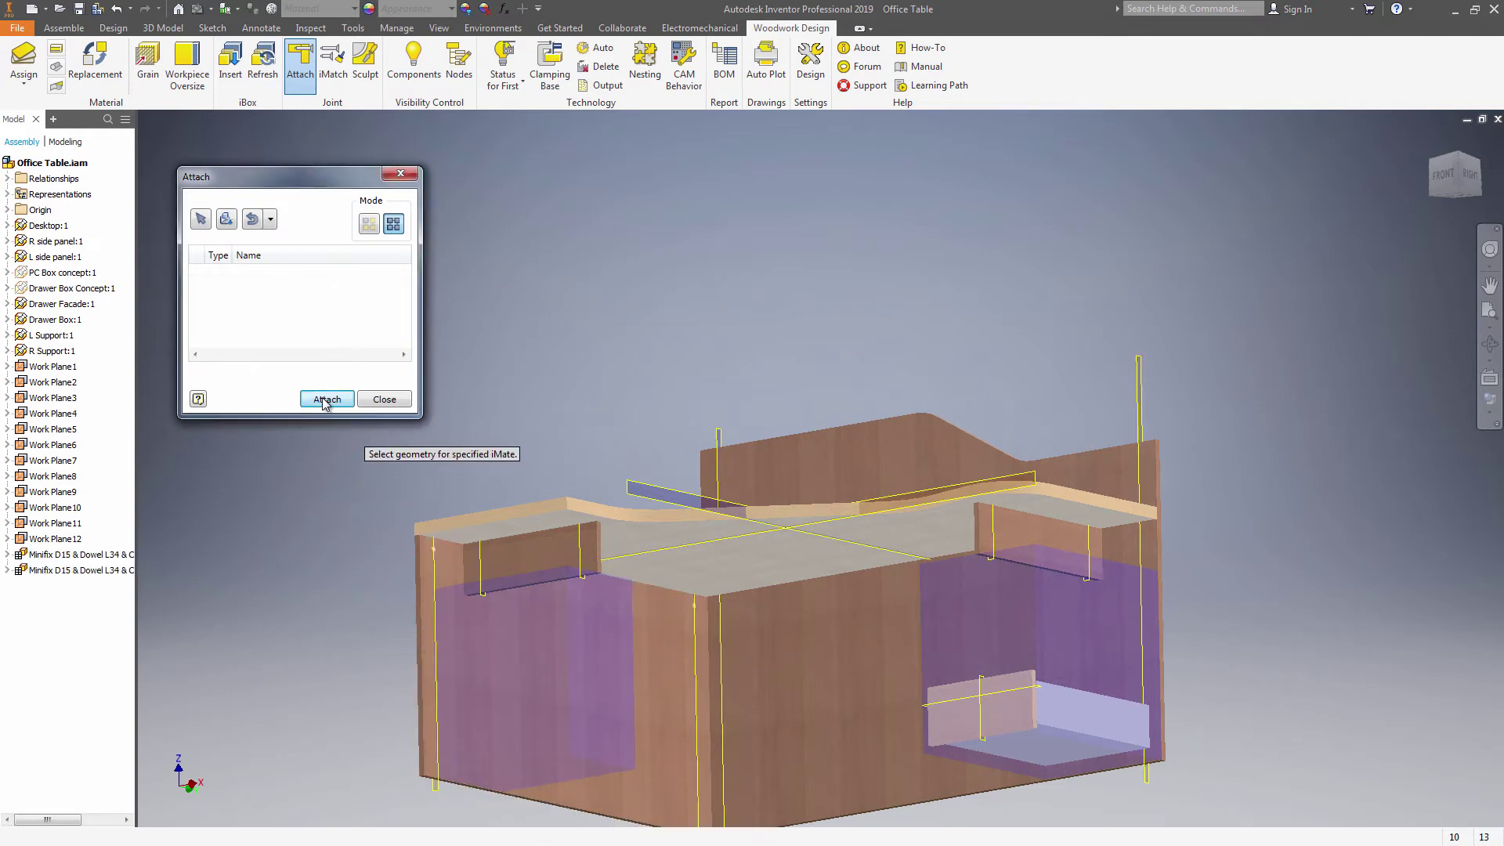
Attach a minifix joining the desk top to the back panel, with a vertical work plane as axis.
{"action": "left_click", "coordinate": [253, 220]}
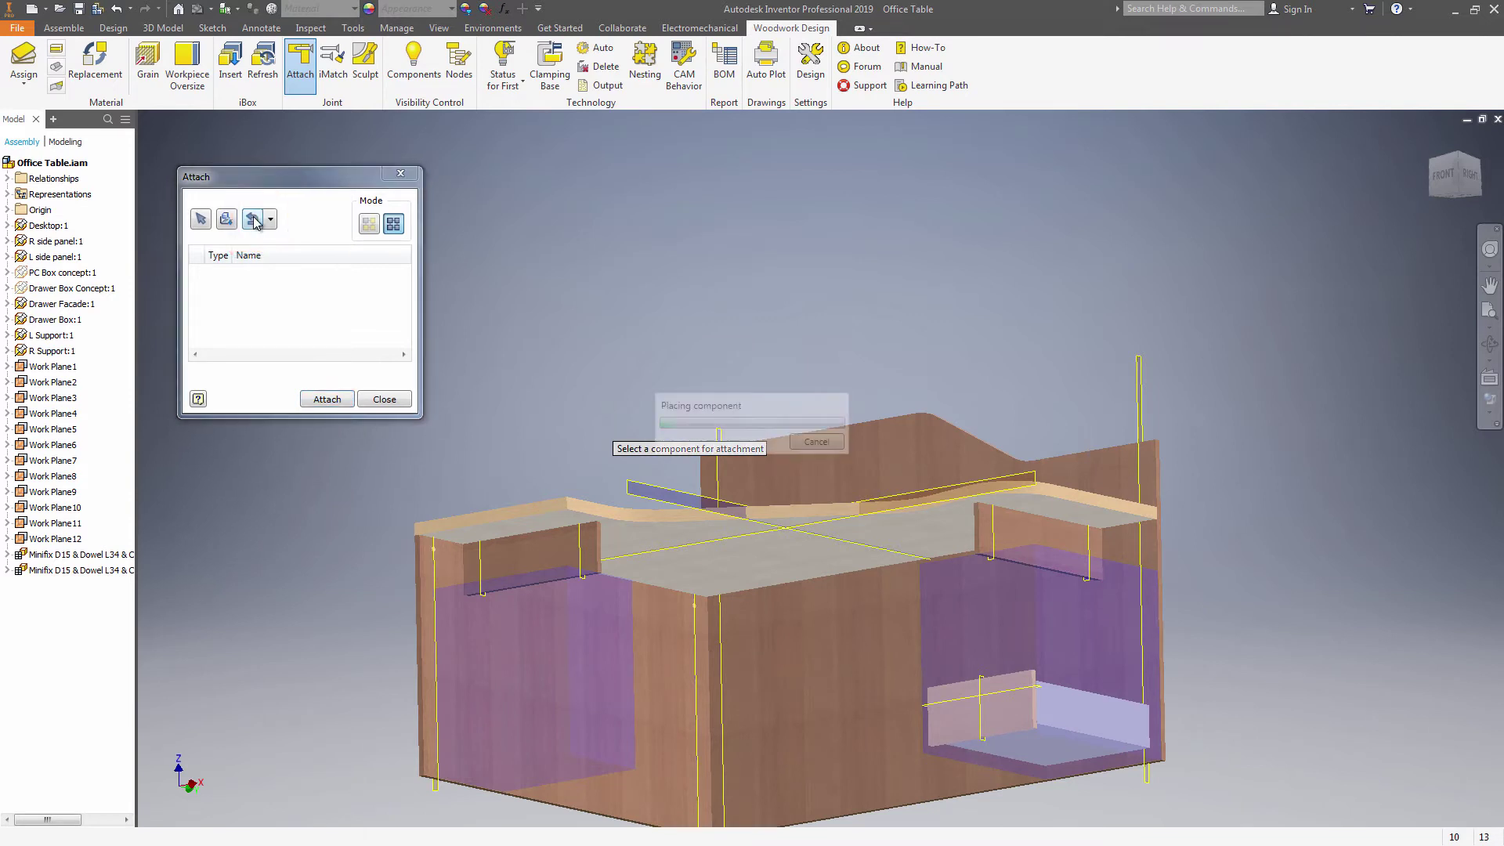
{"action": "left_click", "coordinate": [826, 570]}
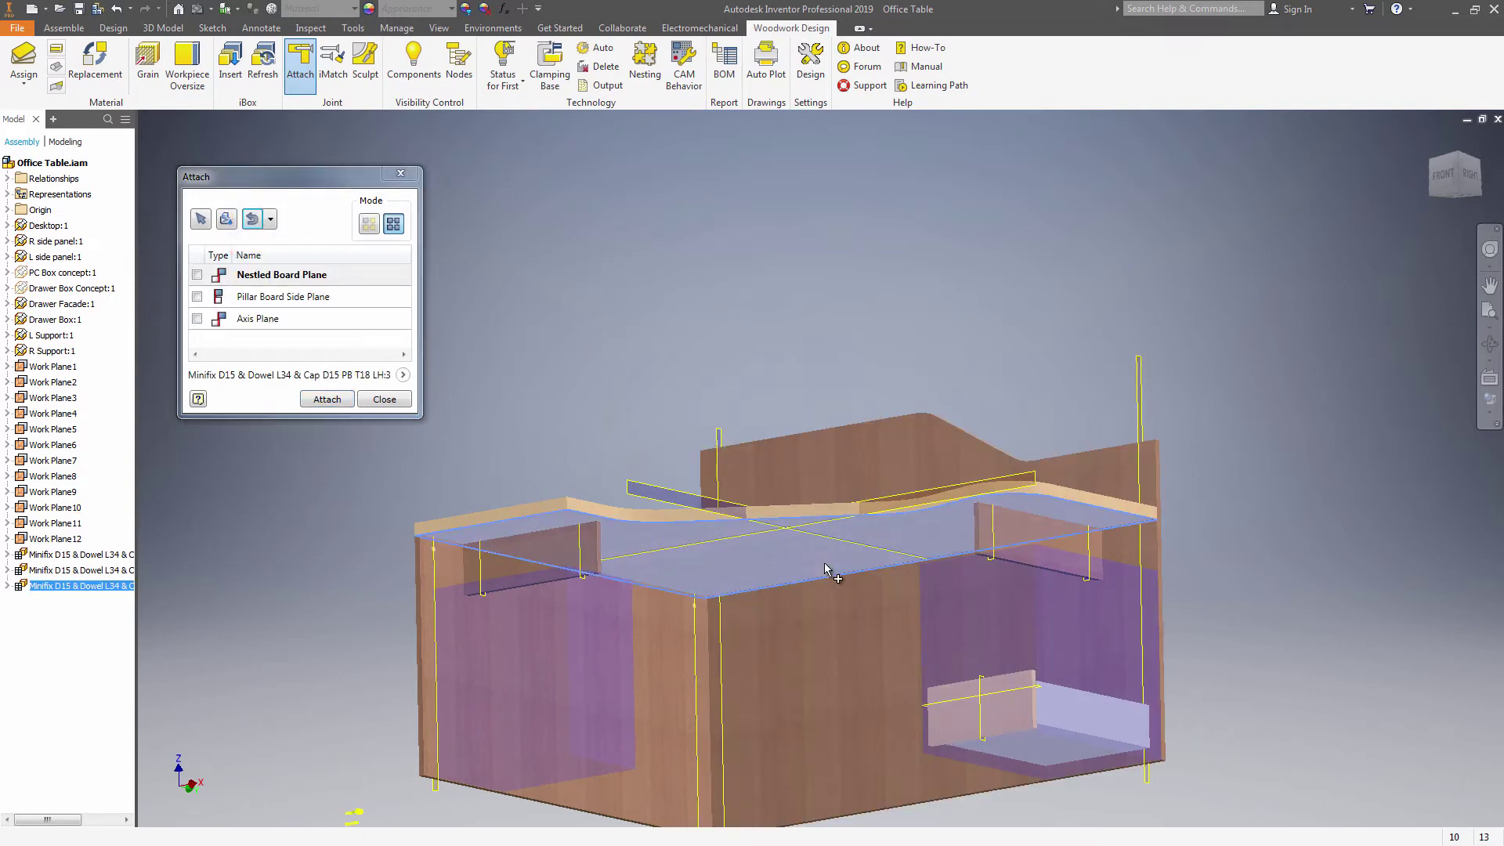
{"action": "left_click", "coordinate": [261, 306]}
{"action": "left_click", "coordinate": [807, 666]}
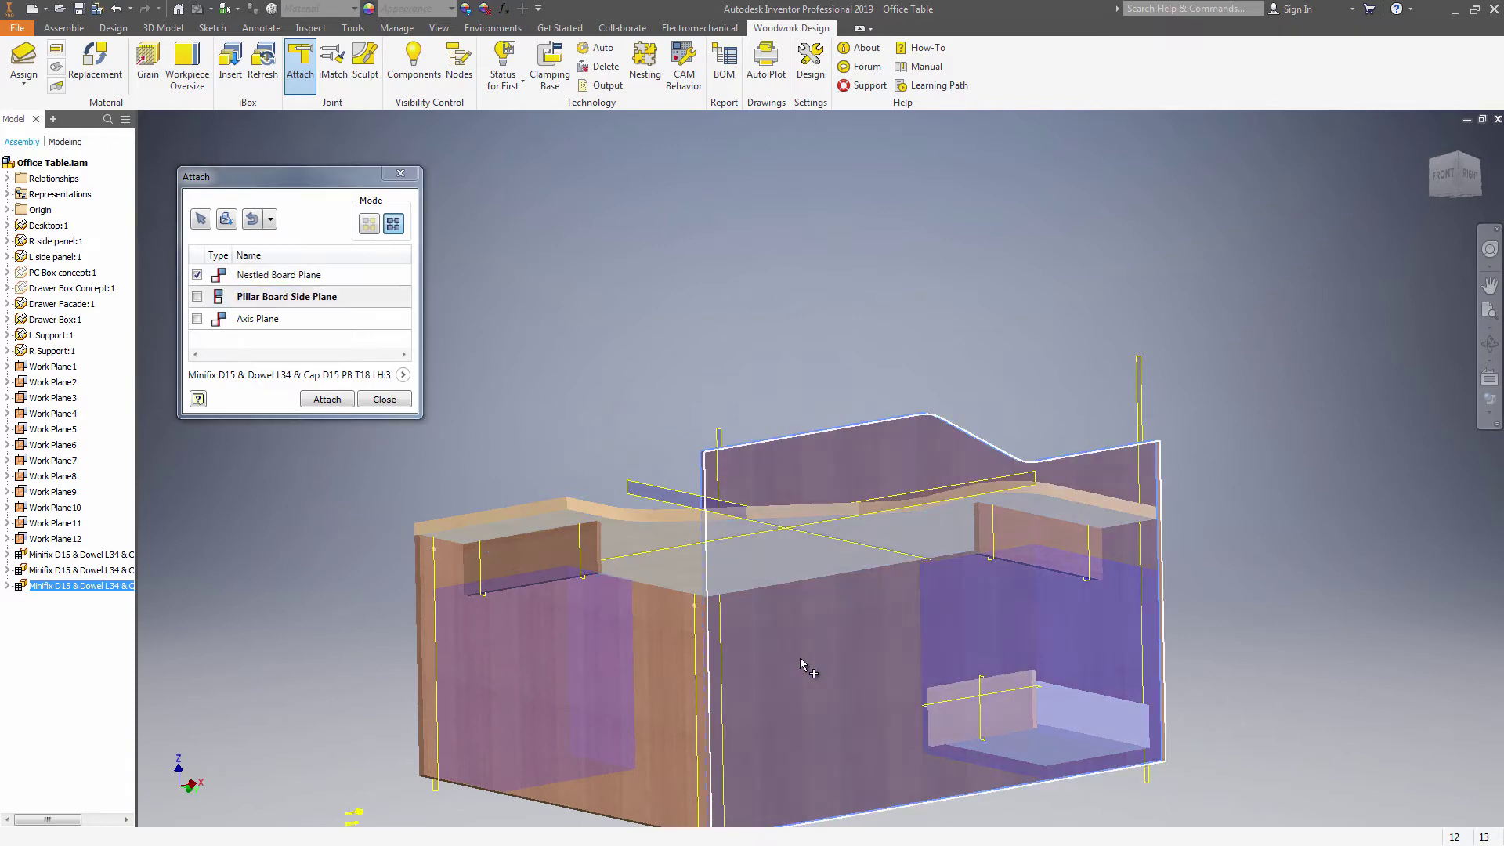
{"action": "left_click", "coordinate": [261, 321]}
{"action": "left_click", "coordinate": [1144, 768]}
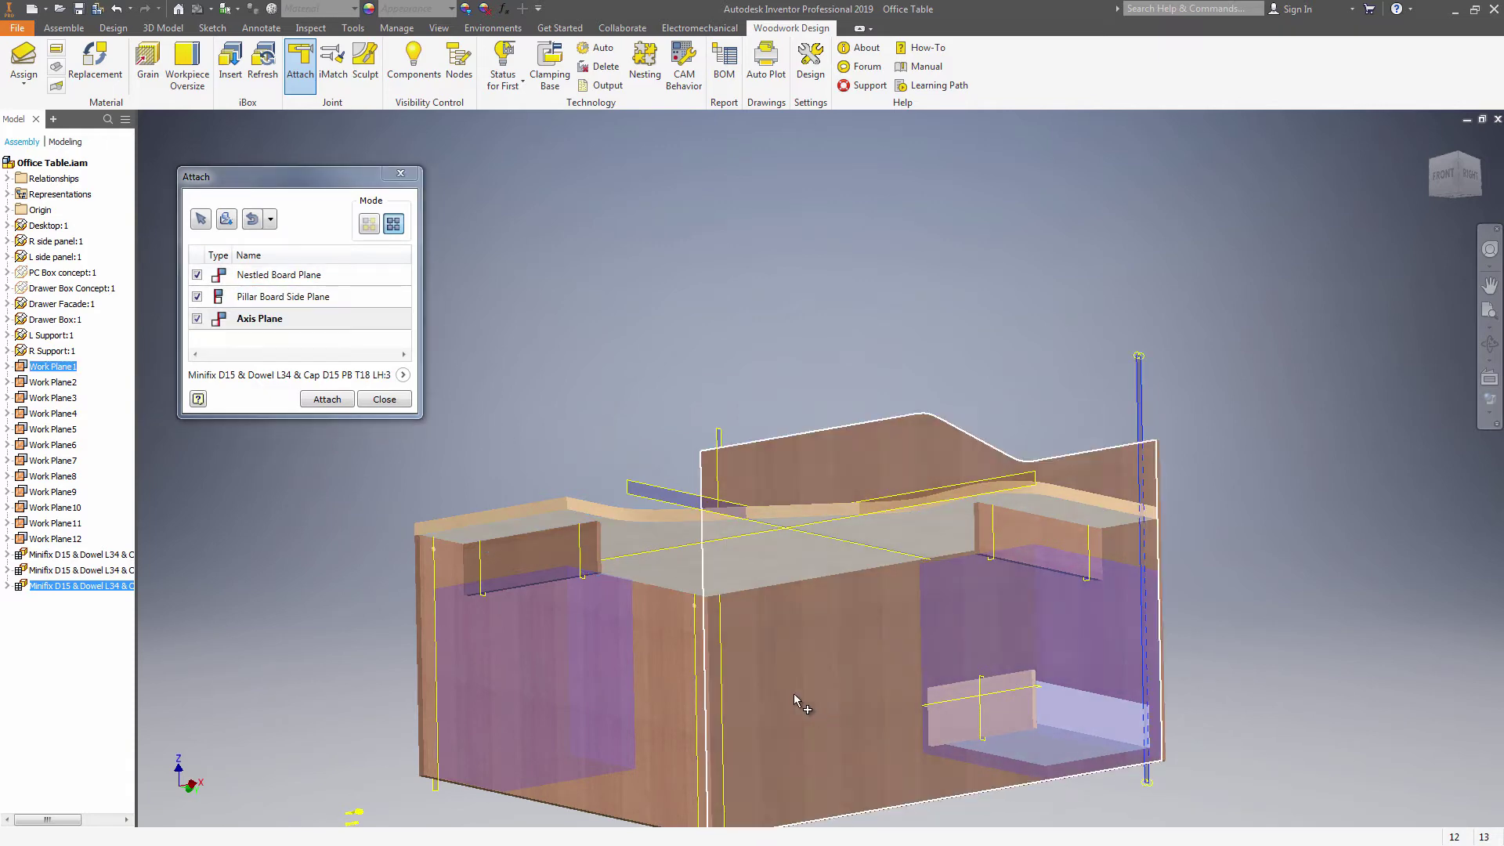
{"action": "left_click", "coordinate": [720, 662]}
{"action": "left_click", "coordinate": [333, 400]}
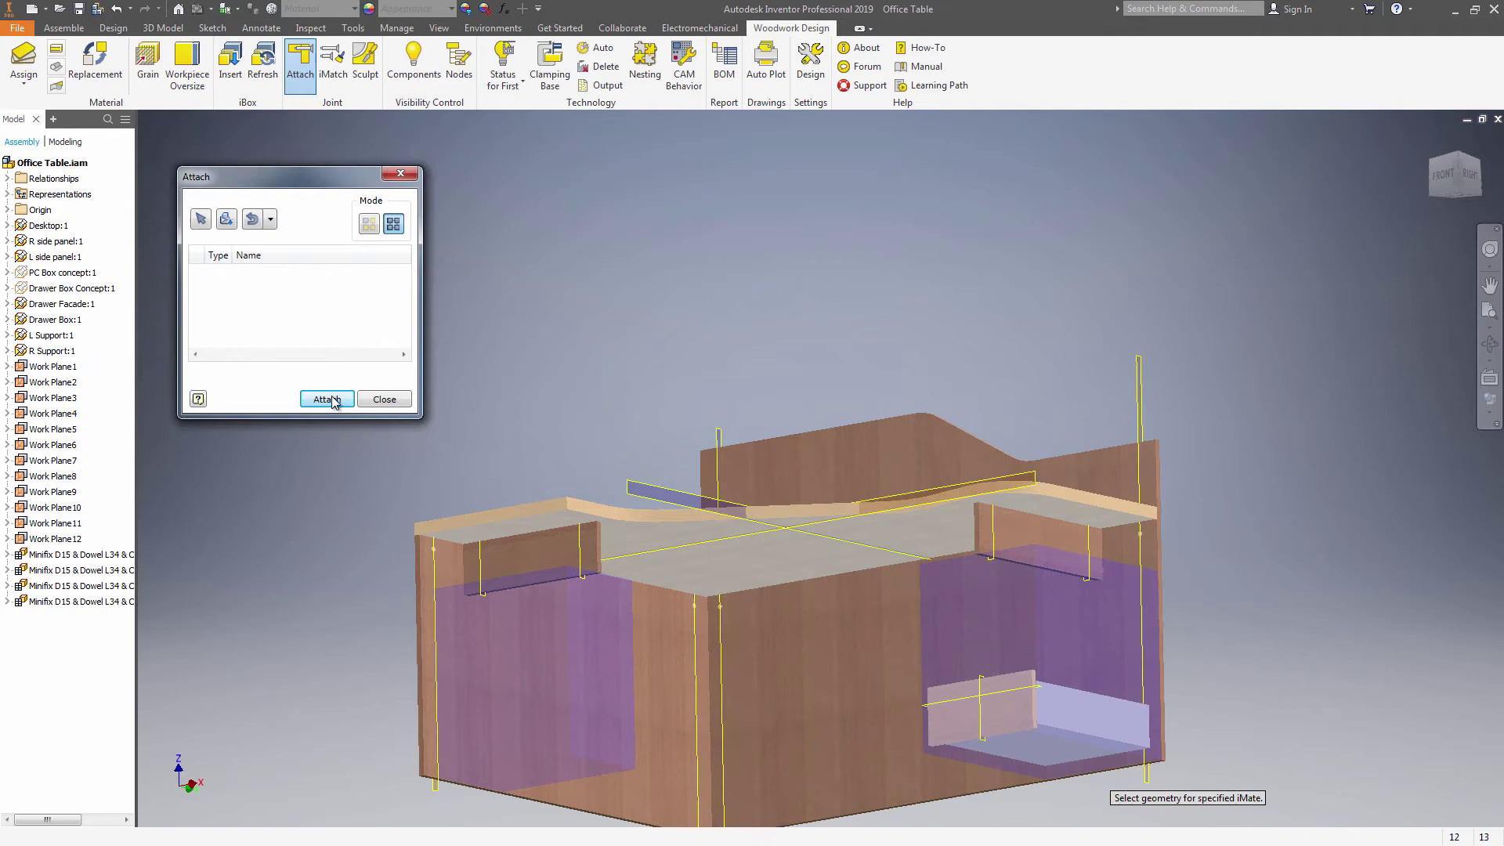
Attach minifix connectors joining the desk top to the left and right supports using their work planes.
{"action": "left_click", "coordinate": [261, 222]}
{"action": "left_click", "coordinate": [672, 537]}
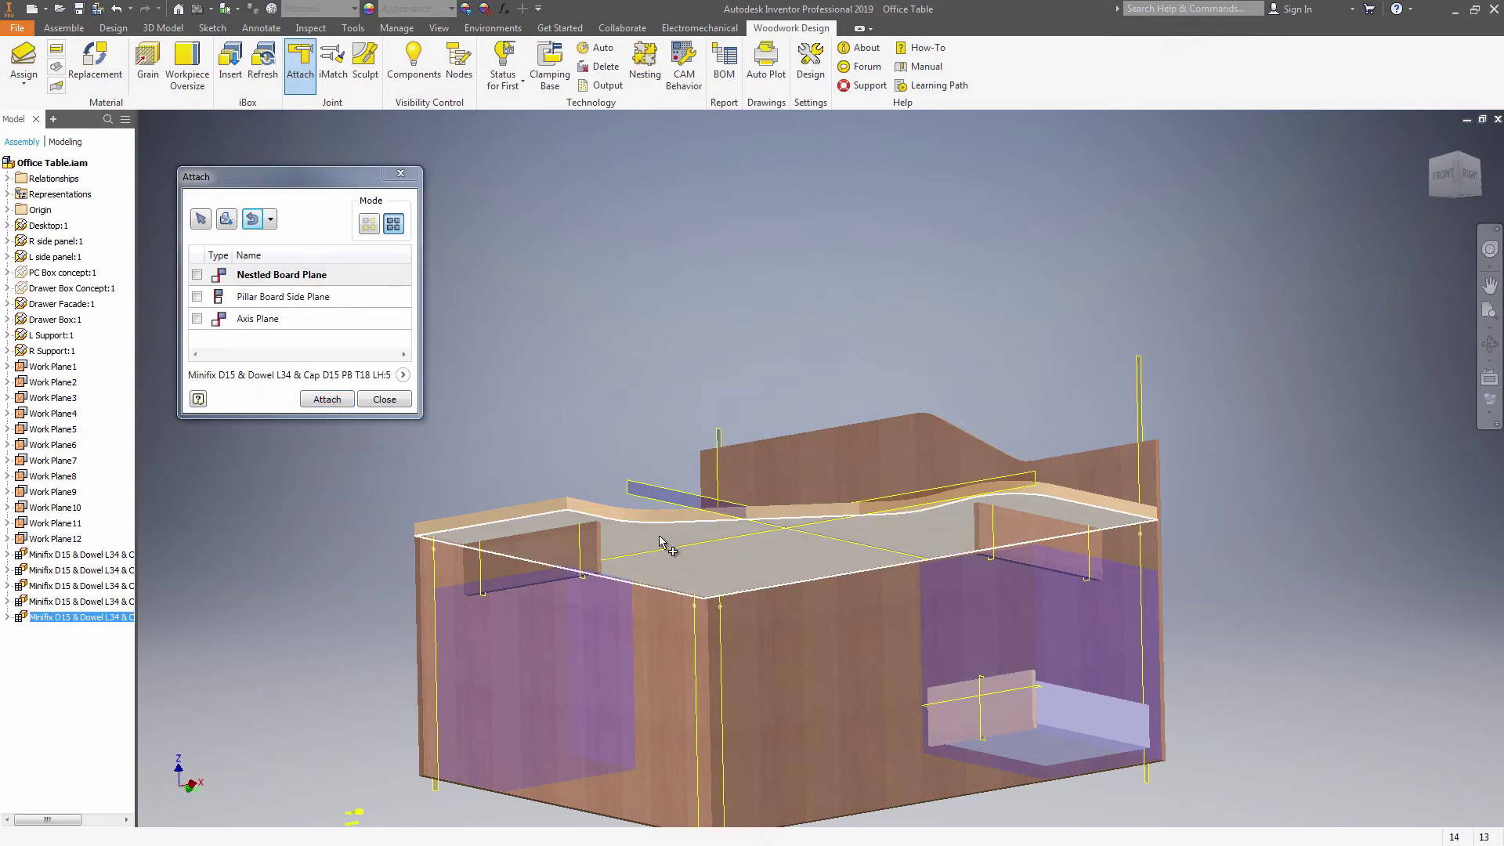
{"action": "left_click", "coordinate": [482, 575]}
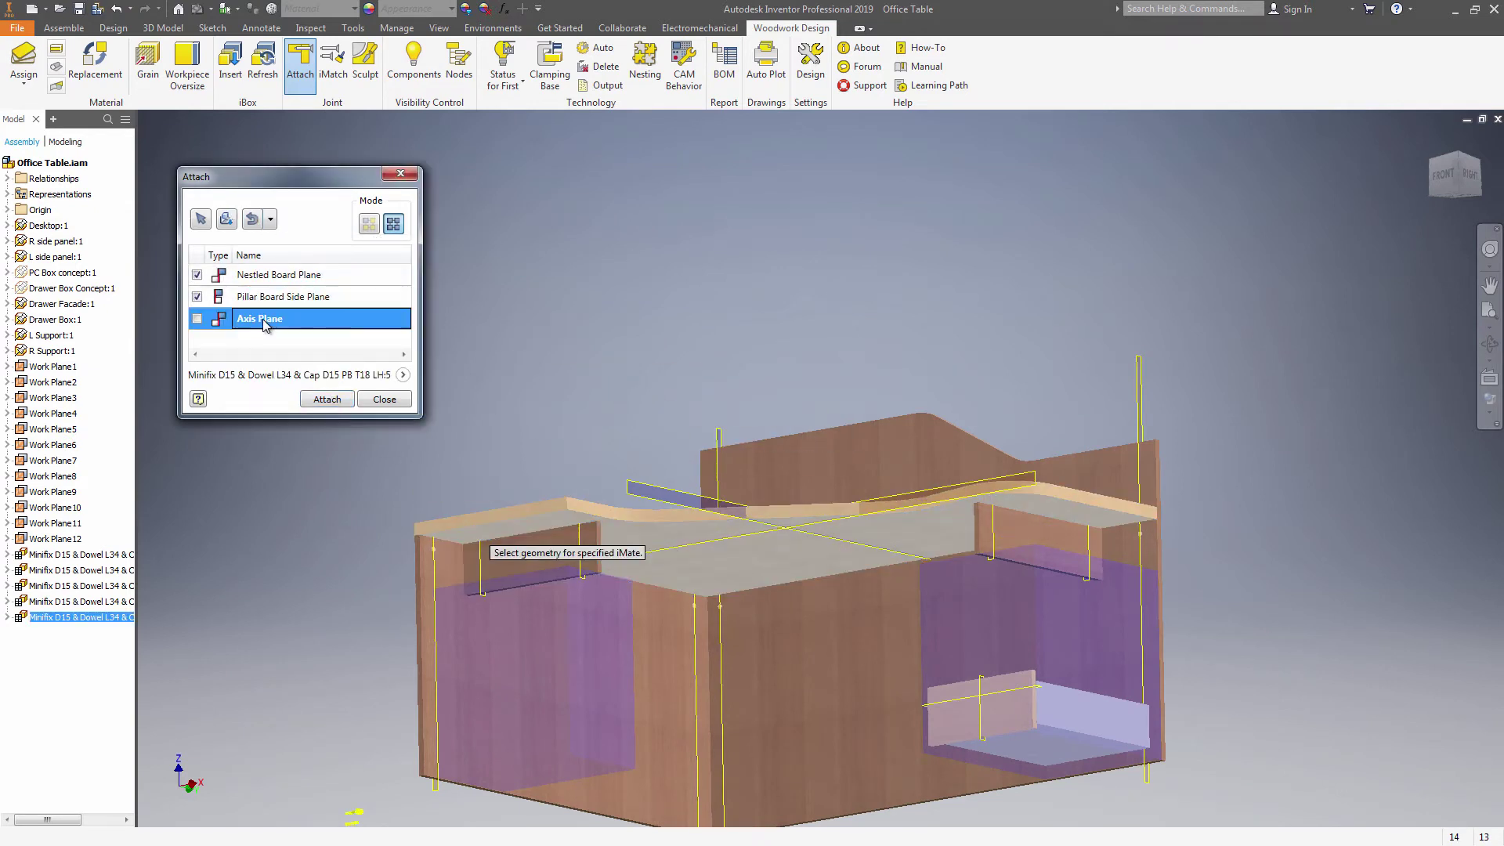
{"action": "left_click", "coordinate": [326, 399]}
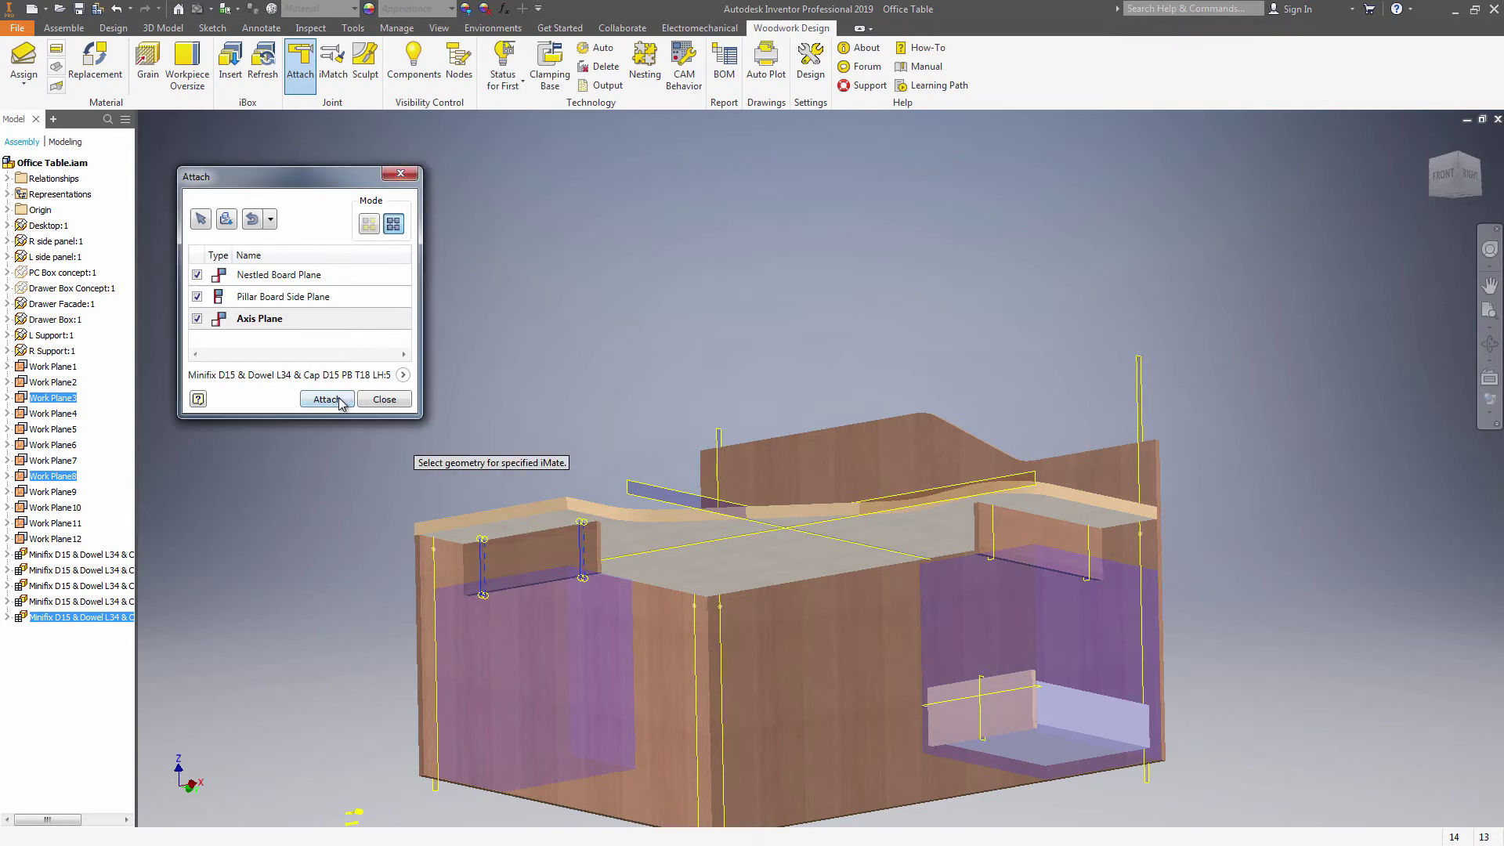
{"action": "left_click", "coordinate": [779, 582]}
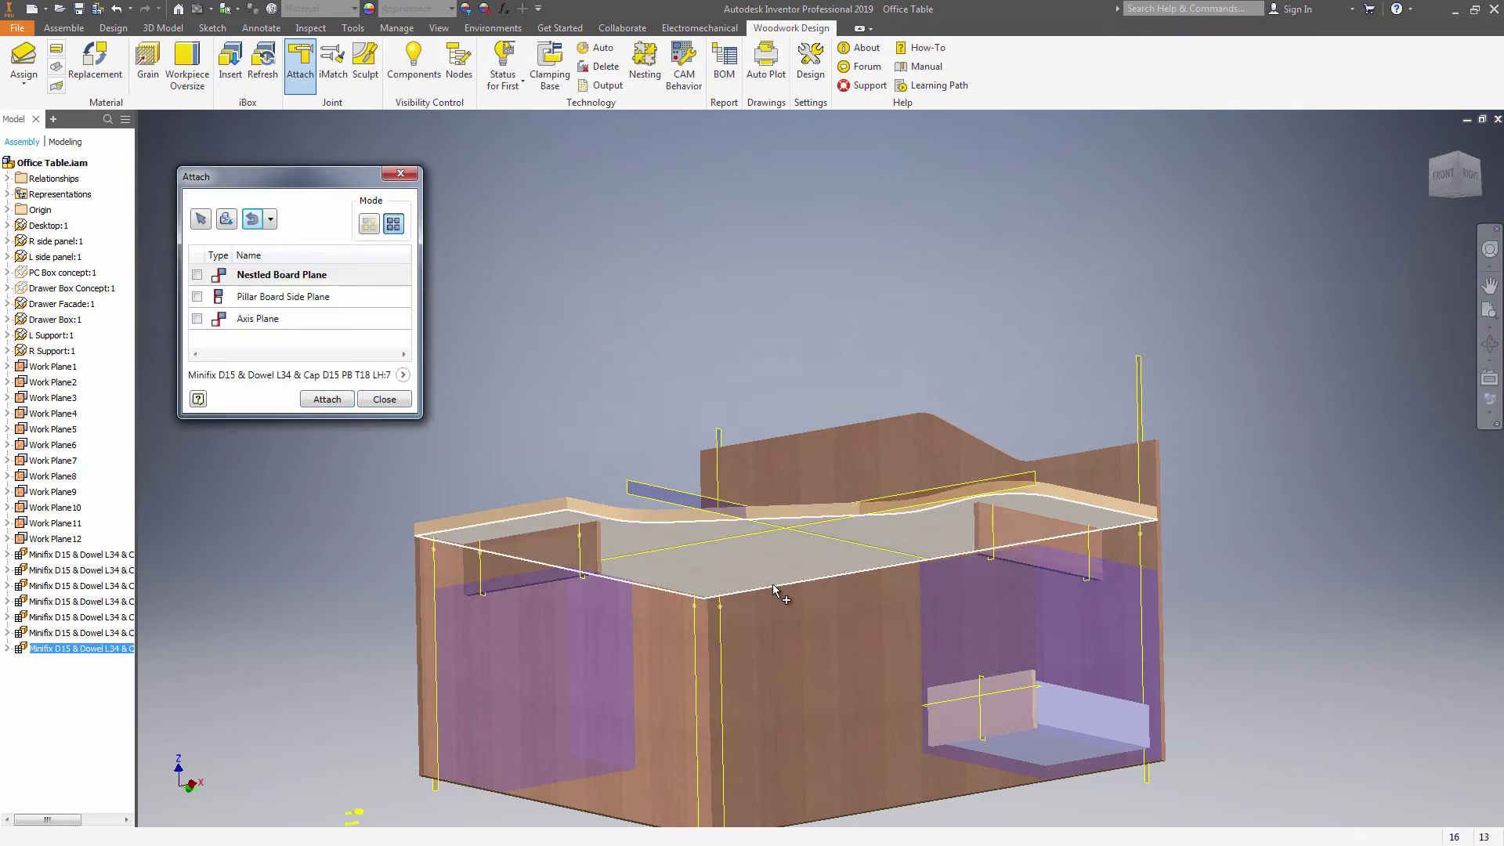
{"action": "left_click", "coordinate": [1009, 526]}
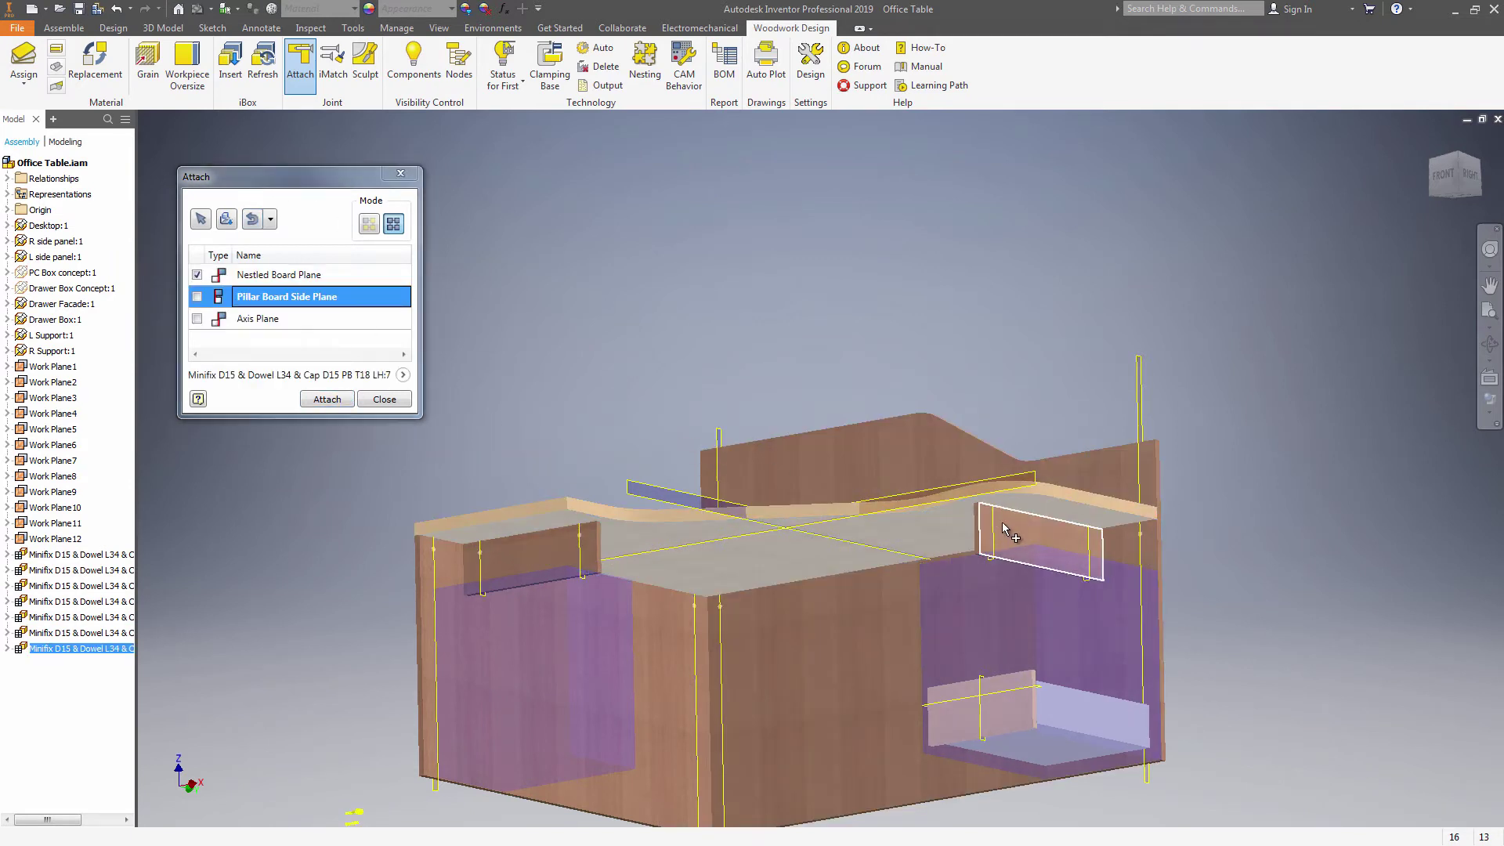
{"action": "left_click", "coordinate": [1091, 543]}
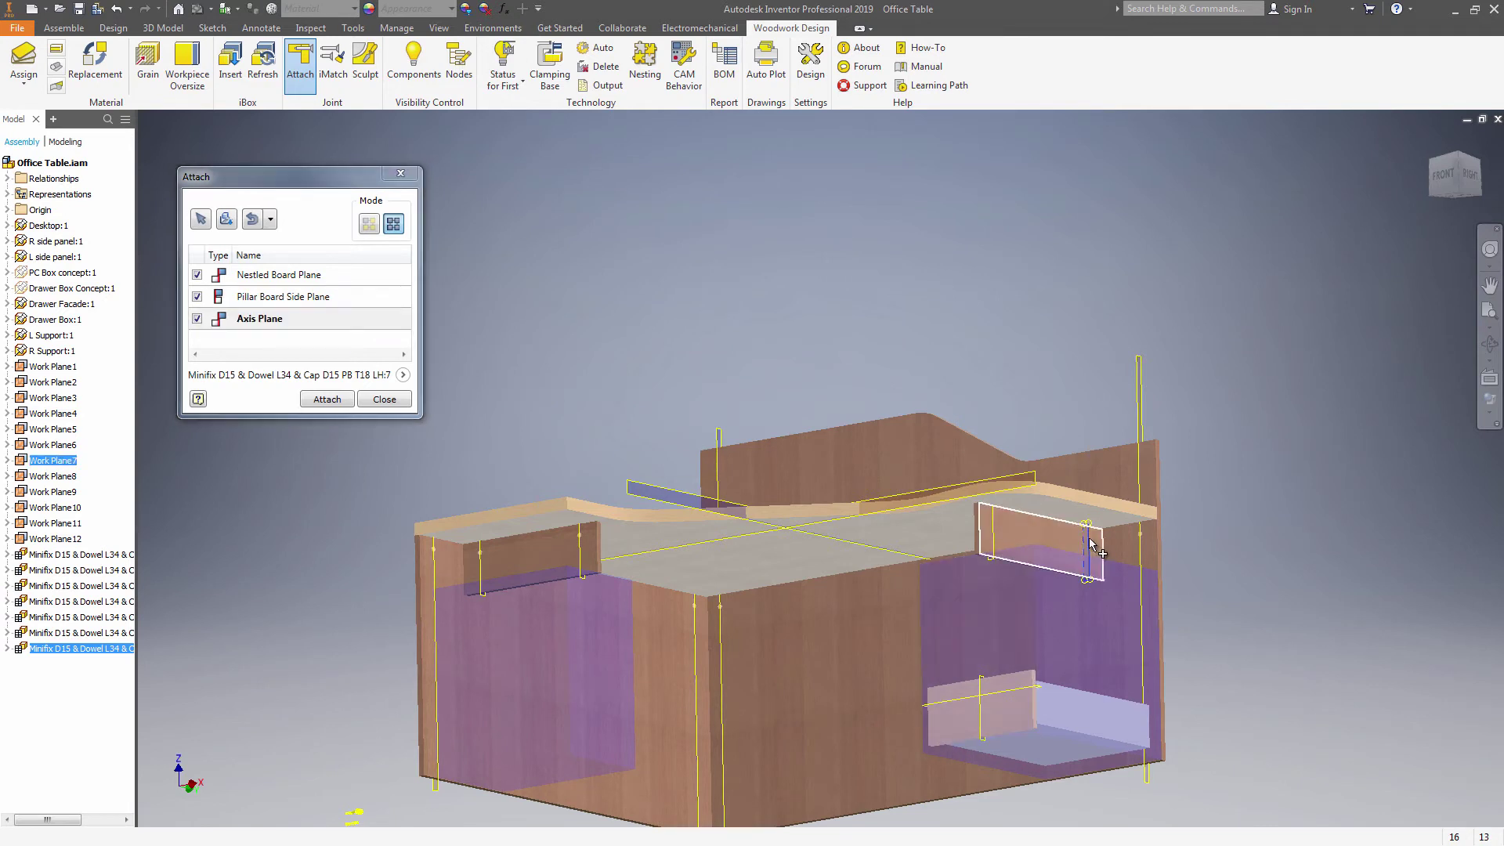
{"action": "left_click", "coordinate": [321, 401]}
Attach two more connectors: one on the back panel at a work plane, one on the front side panel.
{"action": "left_click", "coordinate": [253, 220]}
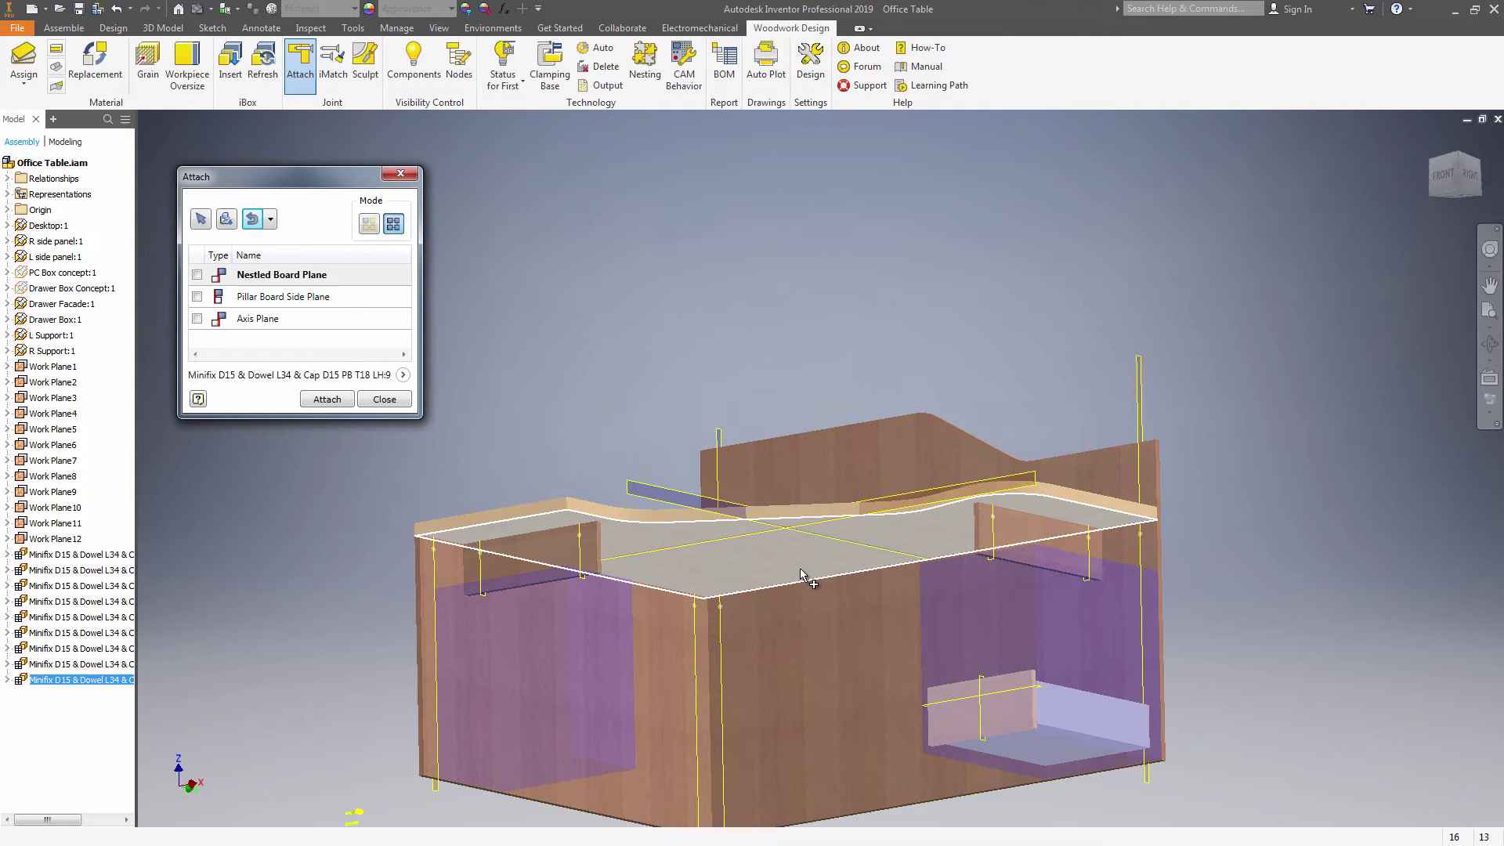
{"action": "left_click", "coordinate": [835, 627]}
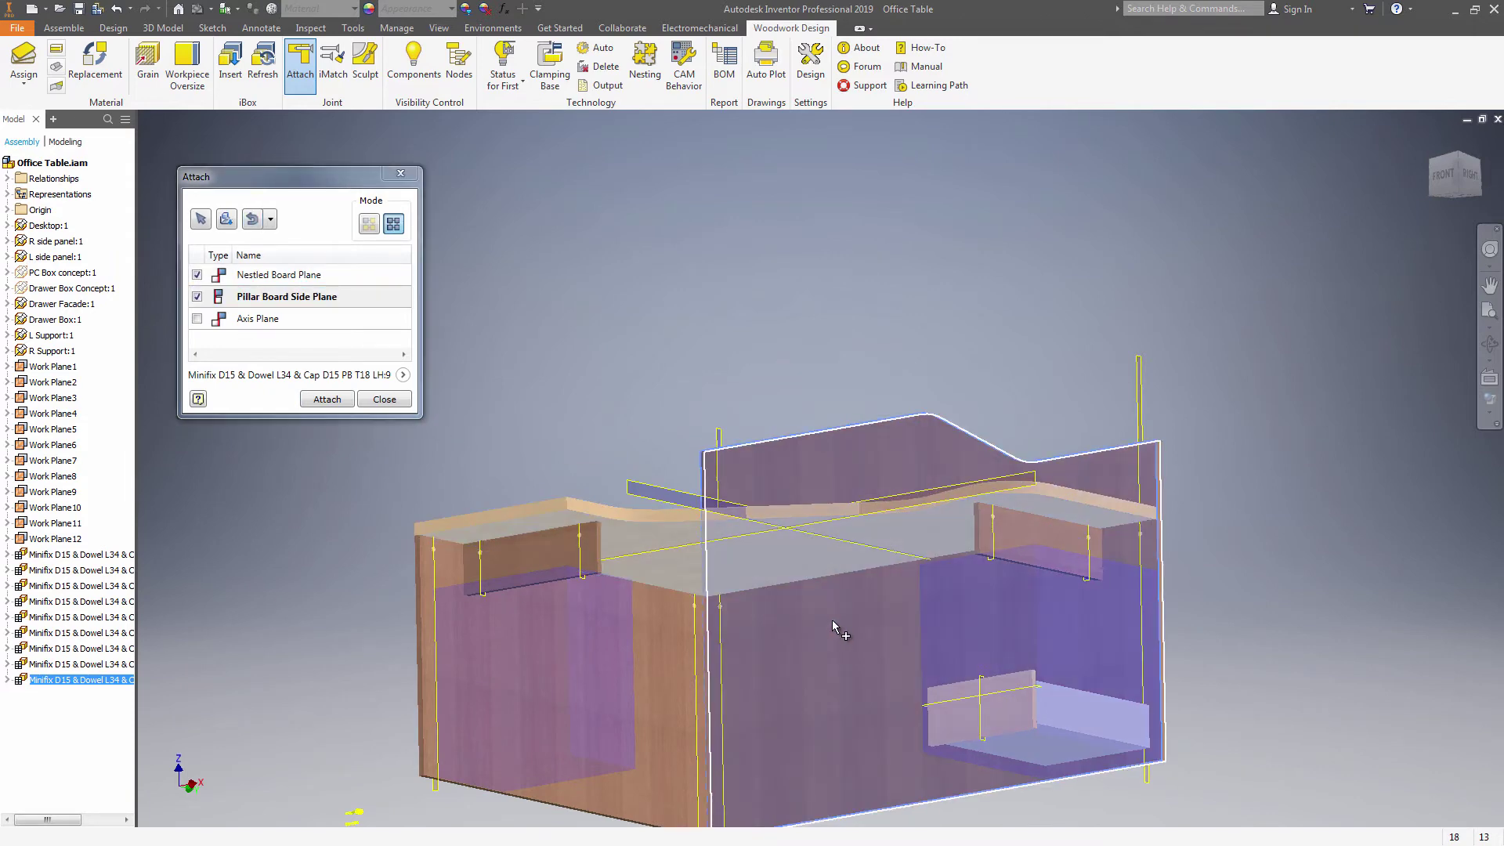
{"action": "left_click", "coordinate": [889, 574]}
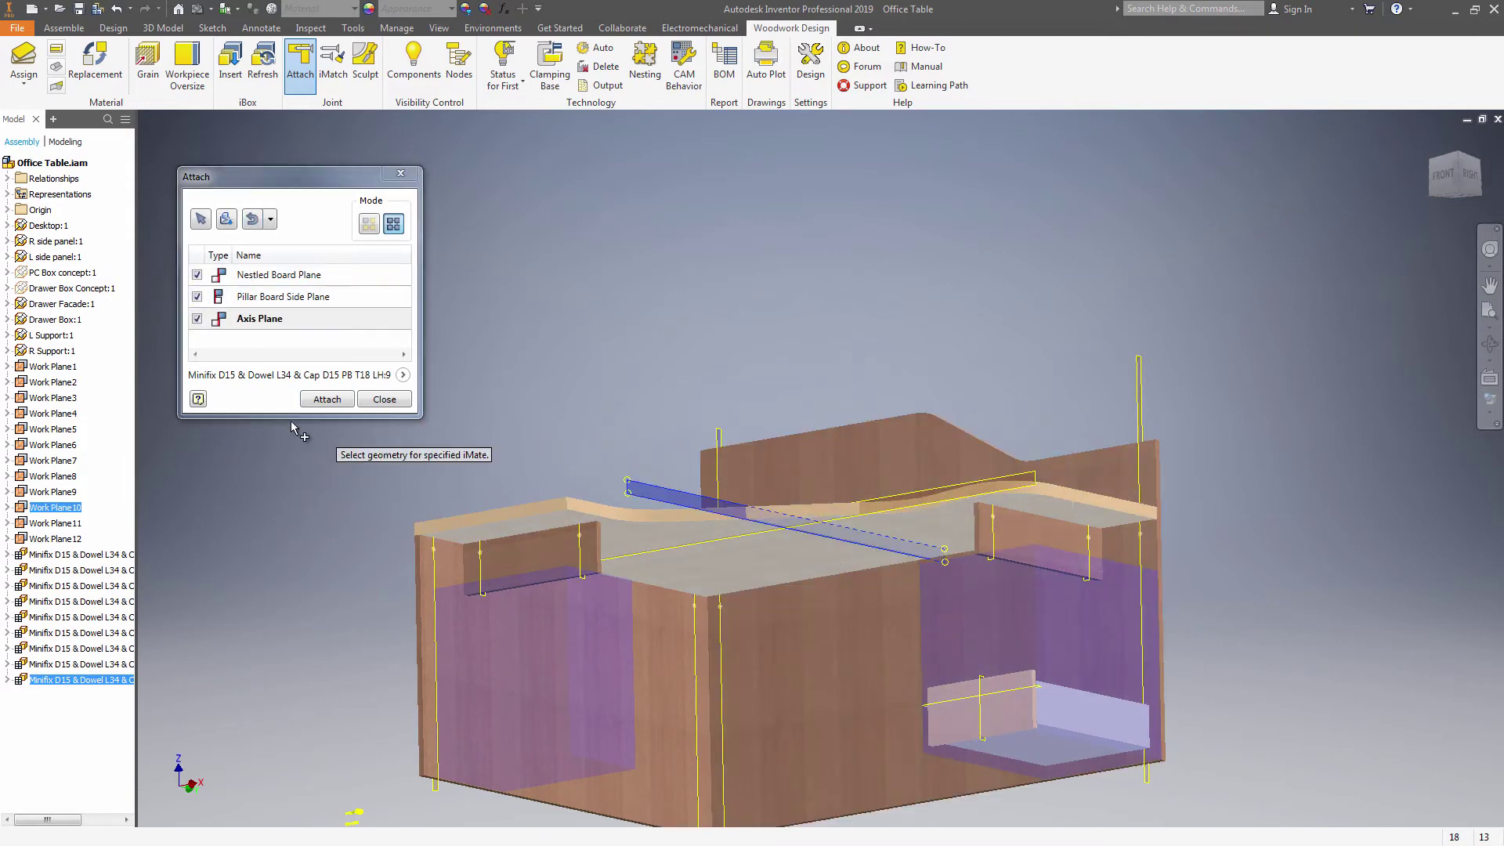
{"action": "left_click", "coordinate": [328, 400]}
{"action": "left_click", "coordinate": [253, 220]}
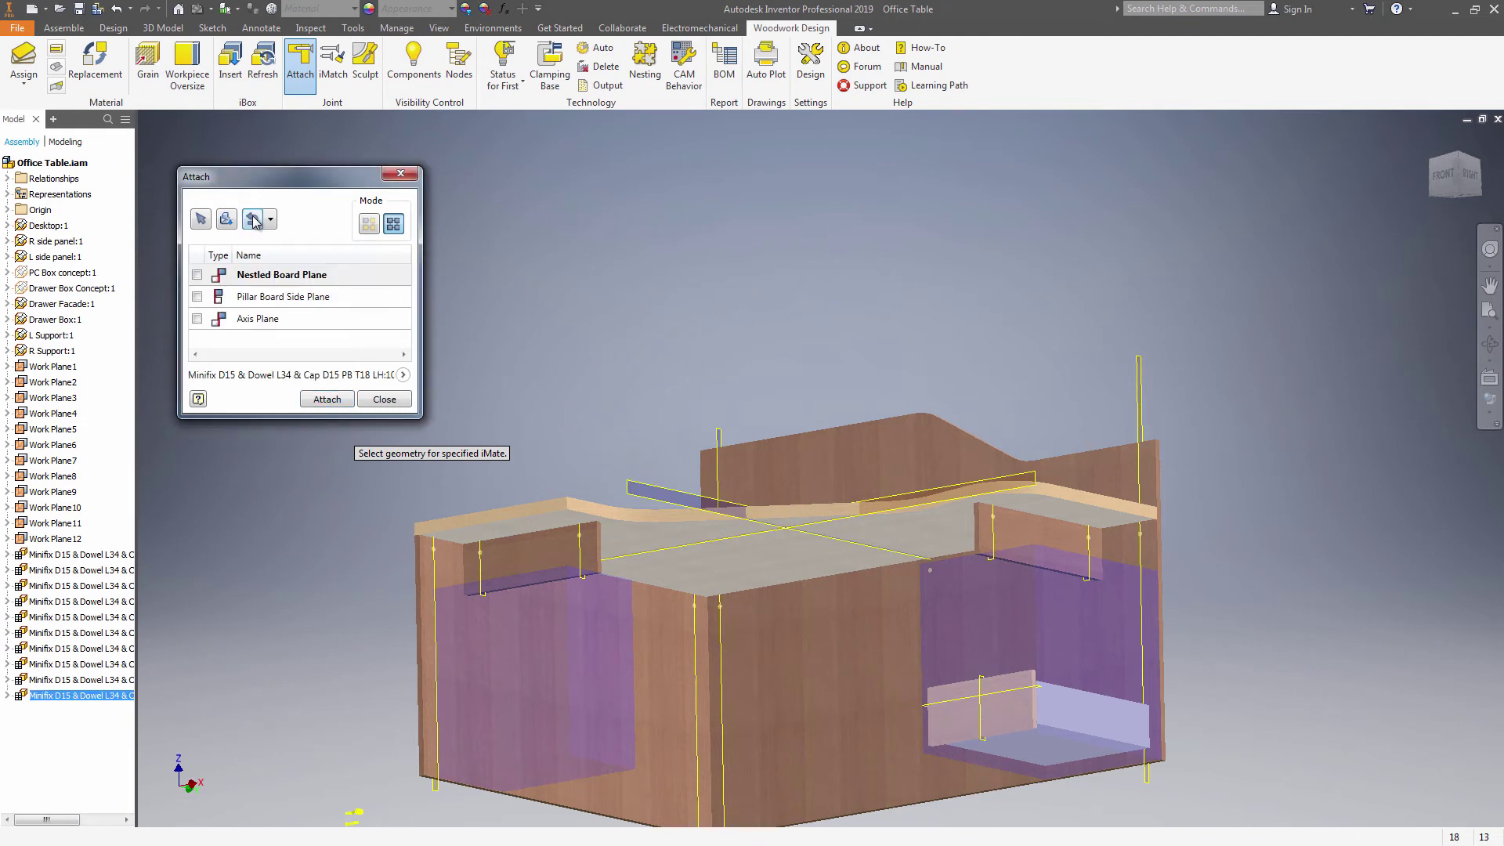
{"action": "left_click", "coordinate": [707, 572]}
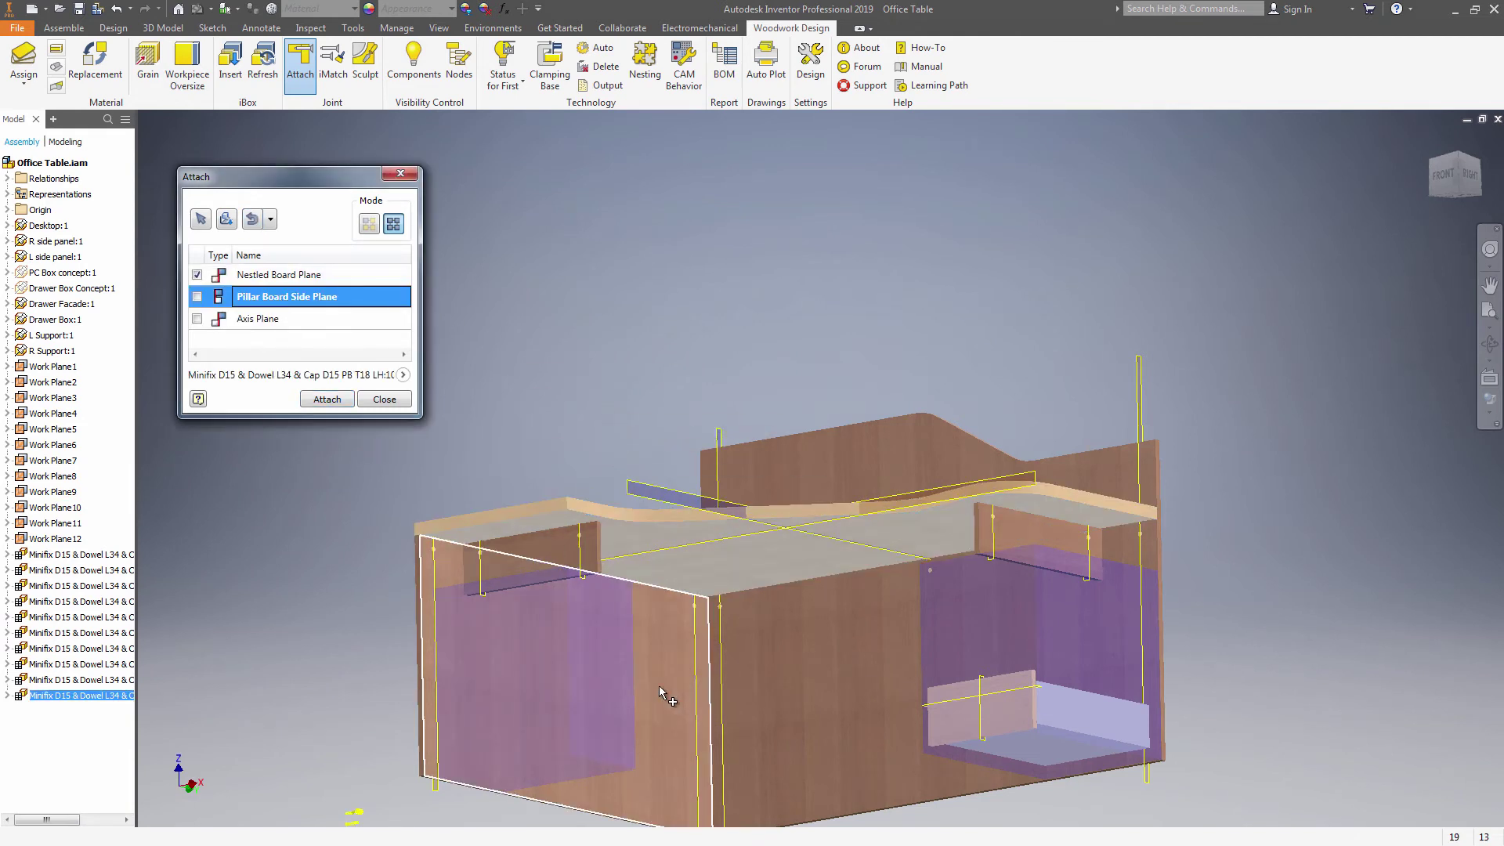
{"action": "left_click", "coordinate": [660, 687]}
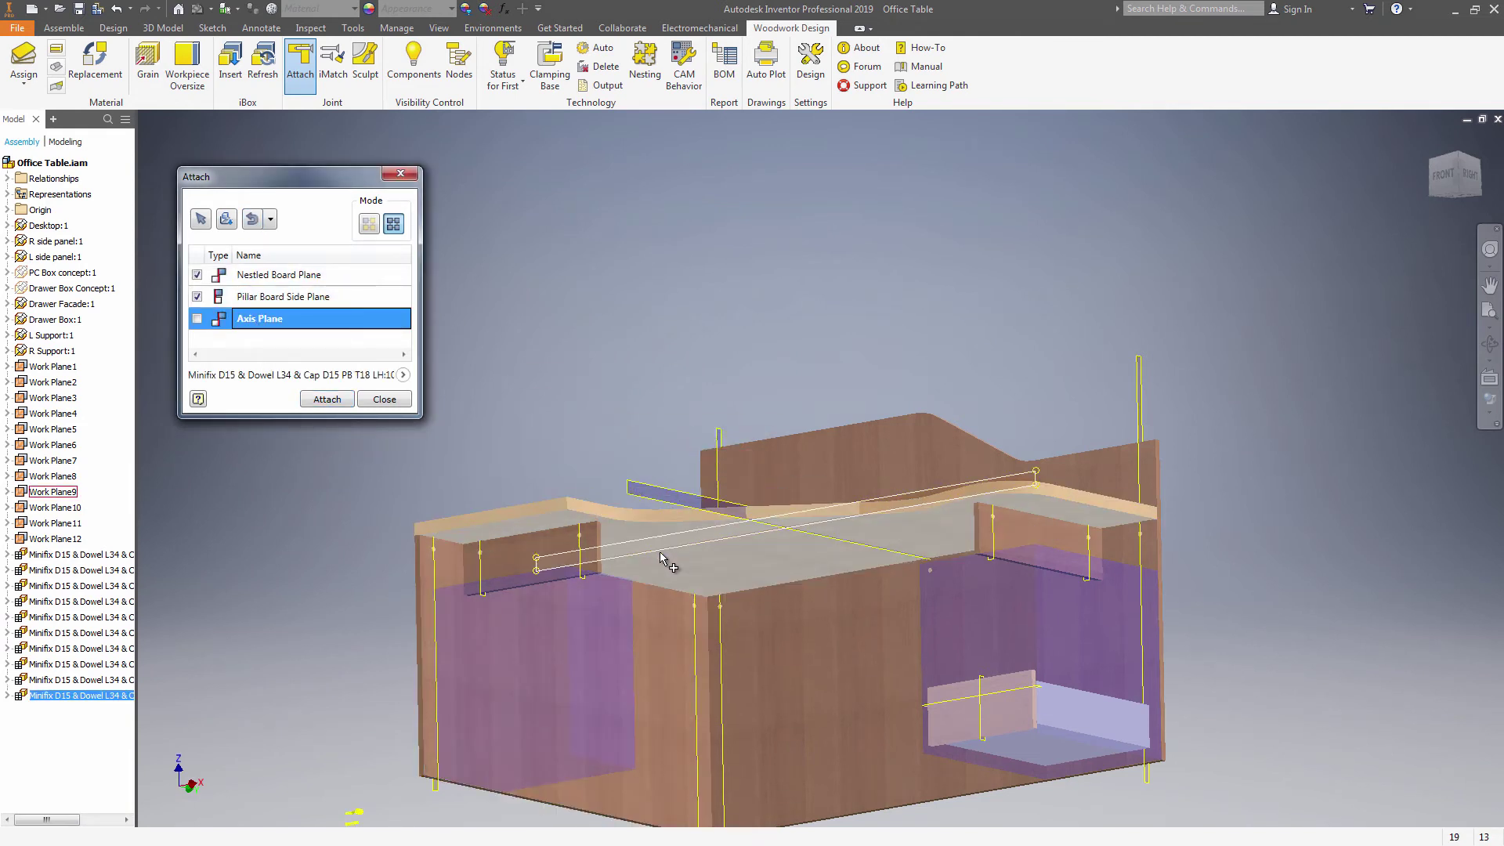
{"action": "left_click", "coordinate": [328, 399]}
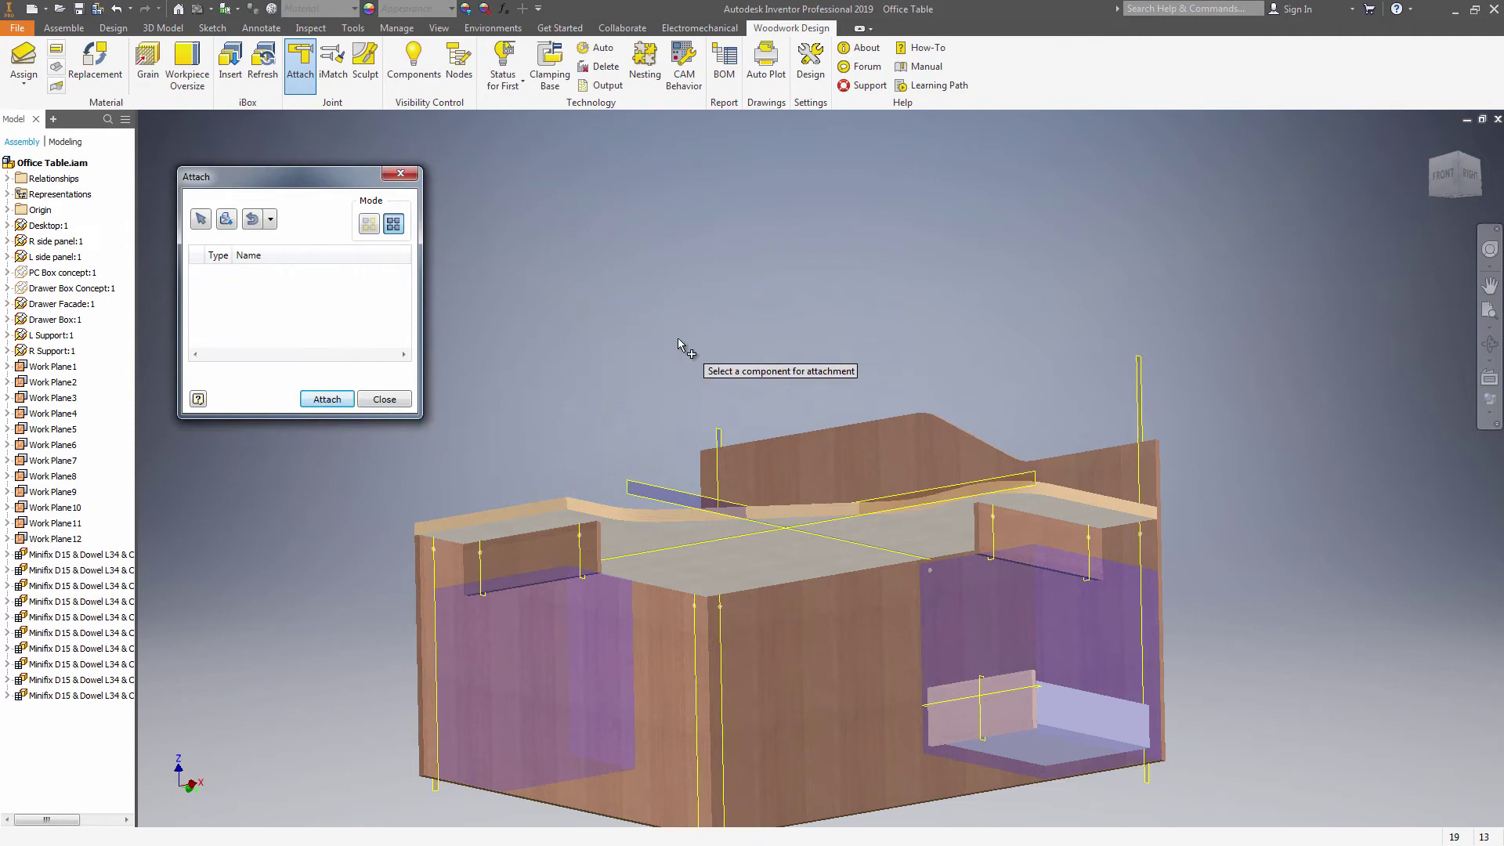
From a higher view, attach a connector at the left support using its face and work plane.
{"action": "mouse_move", "coordinate": [678, 345]}
{"action": "middle_mouse_down", "text": "shift"}
{"action": "mouse_move", "coordinate": [670, 368]}
{"action": "mouse_move", "coordinate": [665, 309]}
{"action": "mouse_move", "coordinate": [672, 345]}
{"action": "middle_mouse_up", "text": "shift"}
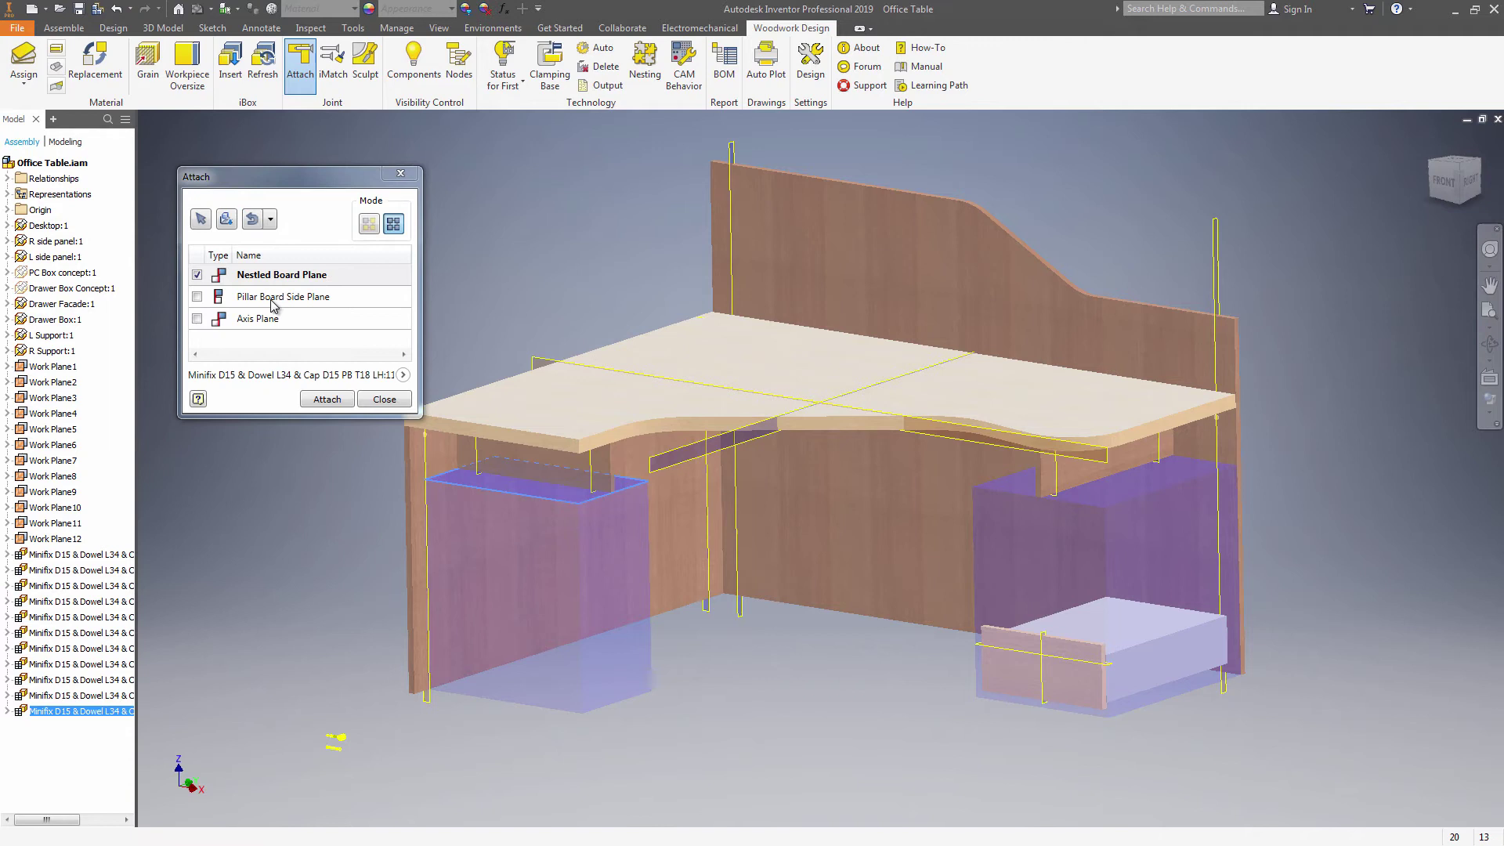
{"action": "left_click", "coordinate": [272, 304]}
{"action": "left_click", "coordinate": [476, 458]}
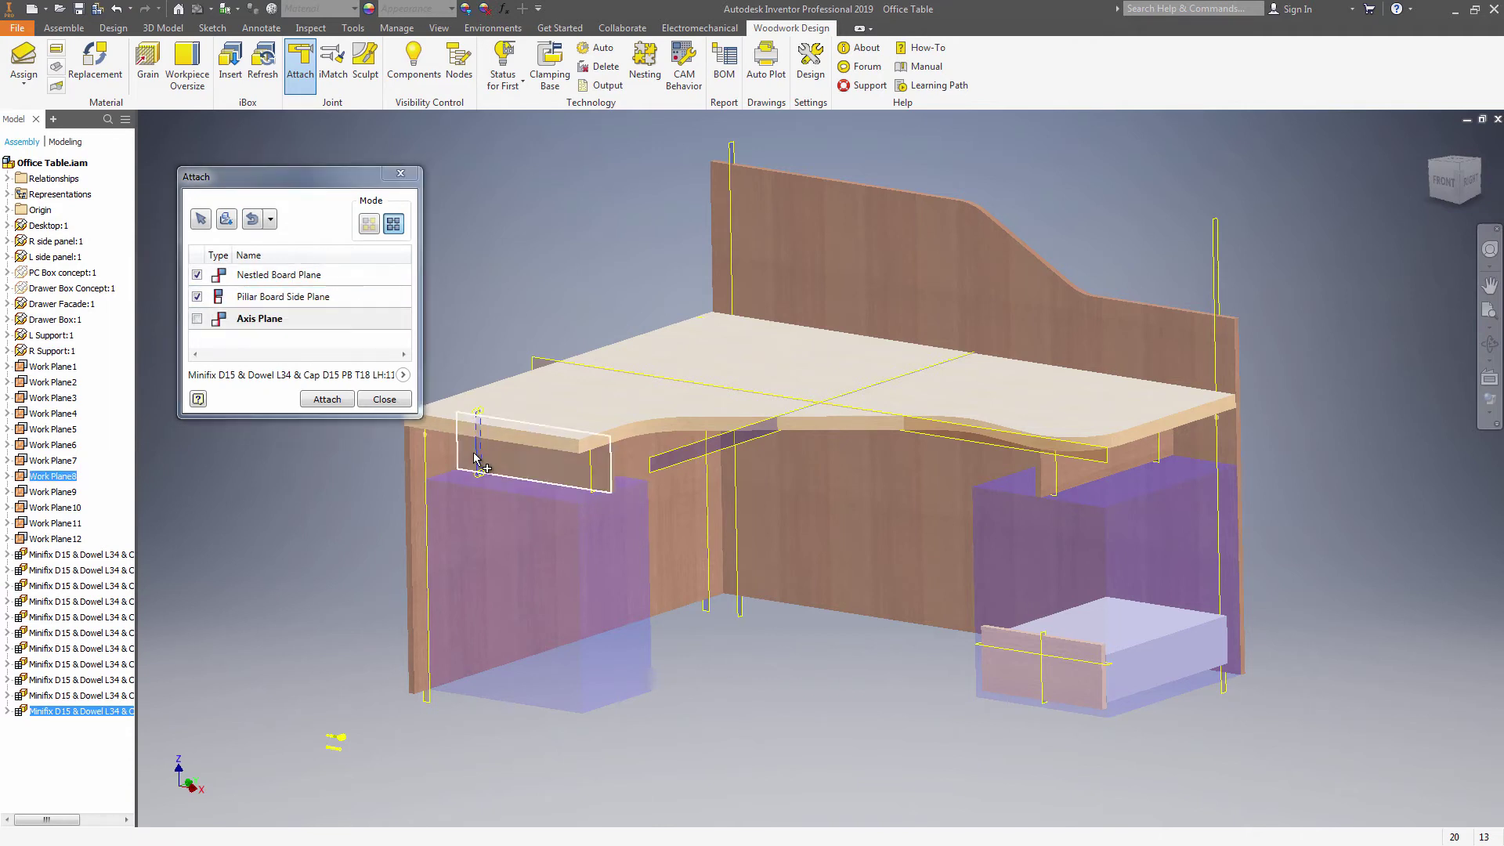
{"action": "left_click", "coordinate": [600, 468]}
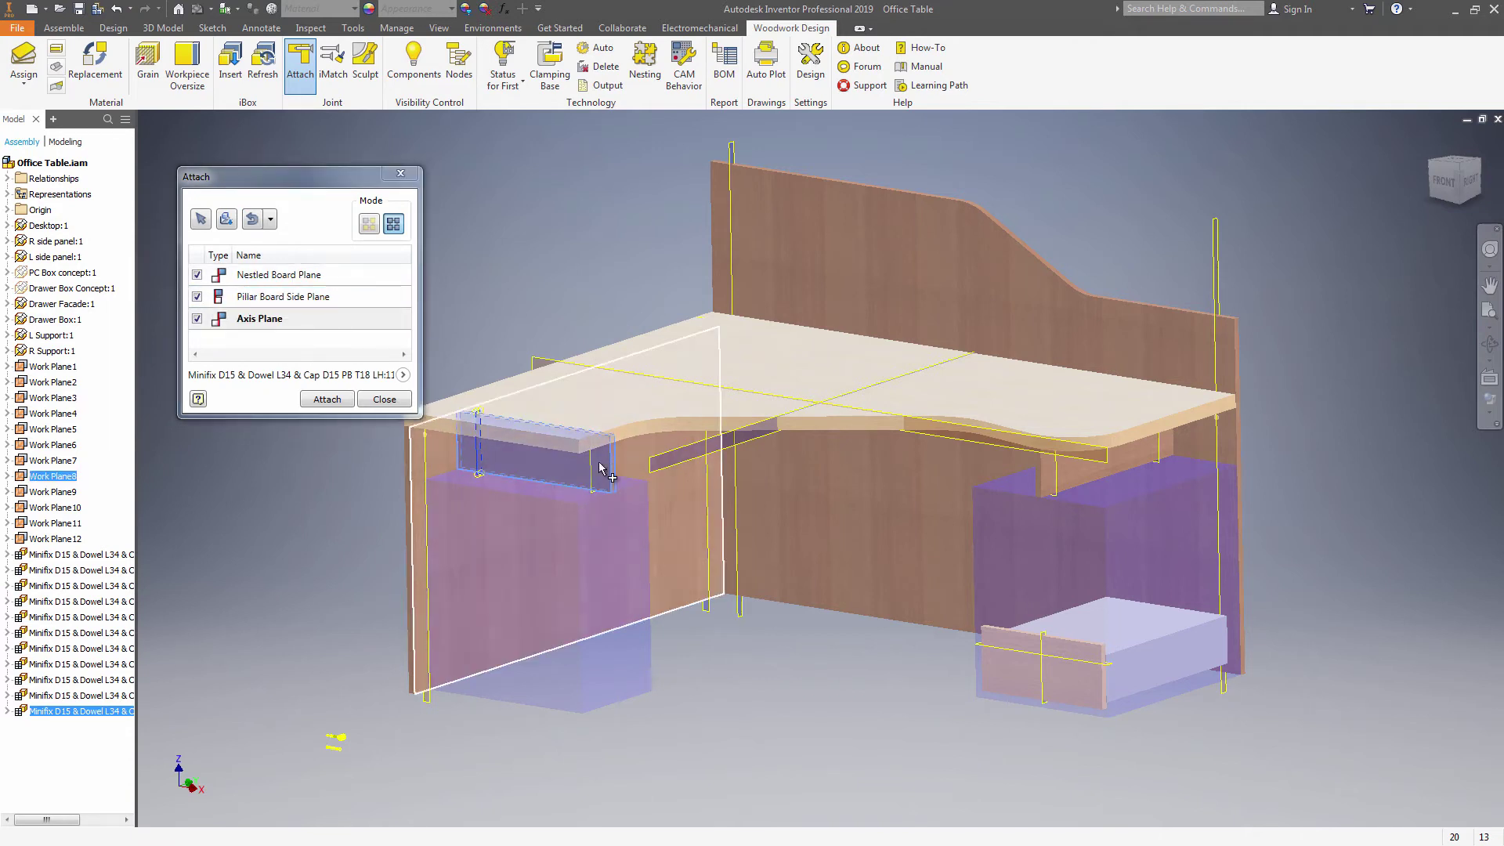
{"action": "left_click", "coordinate": [490, 464]}
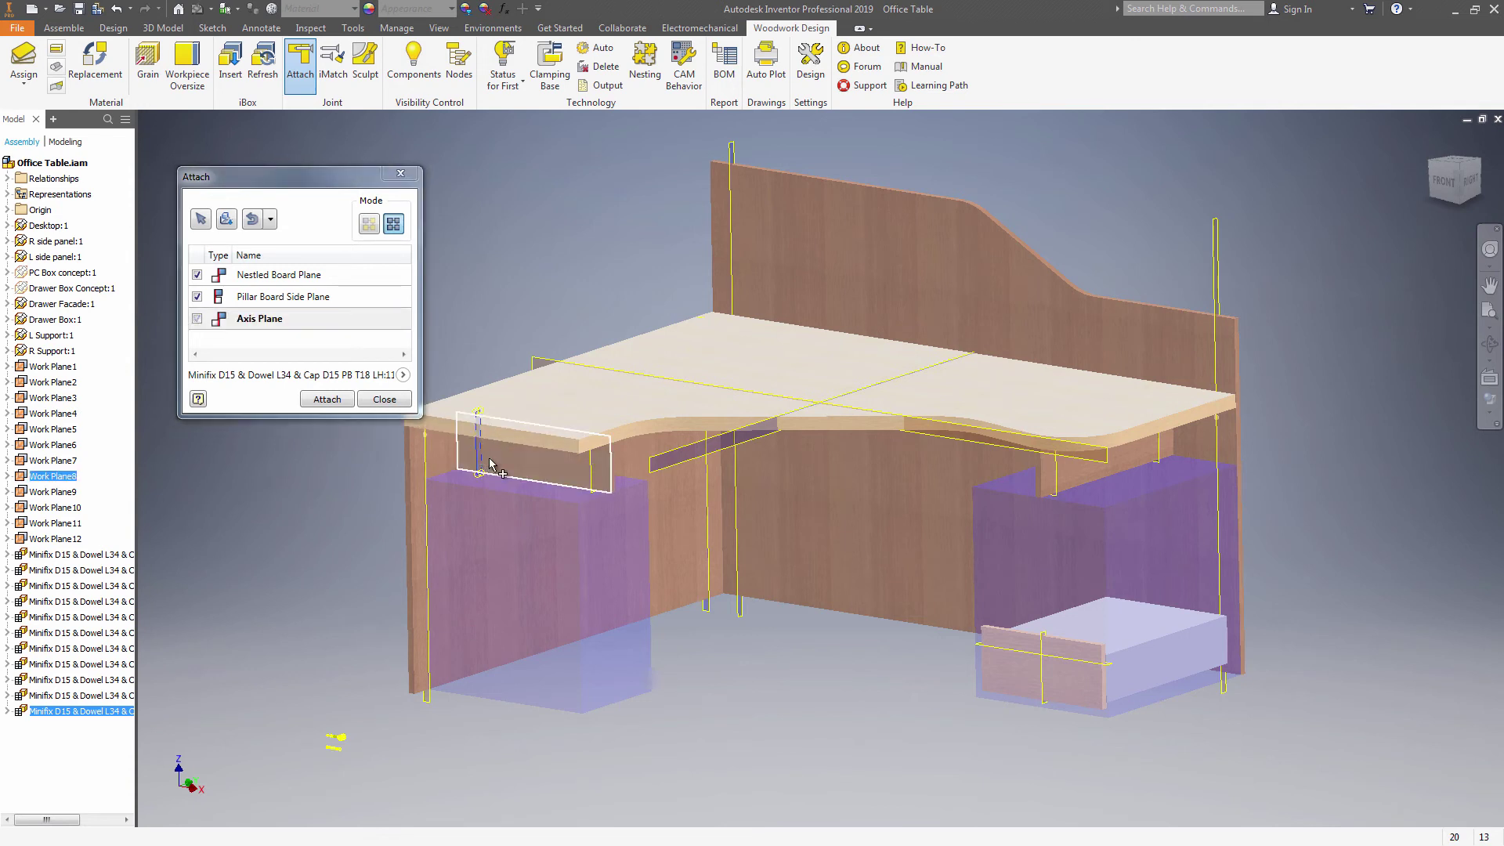
{"action": "left_click", "coordinate": [328, 400]}
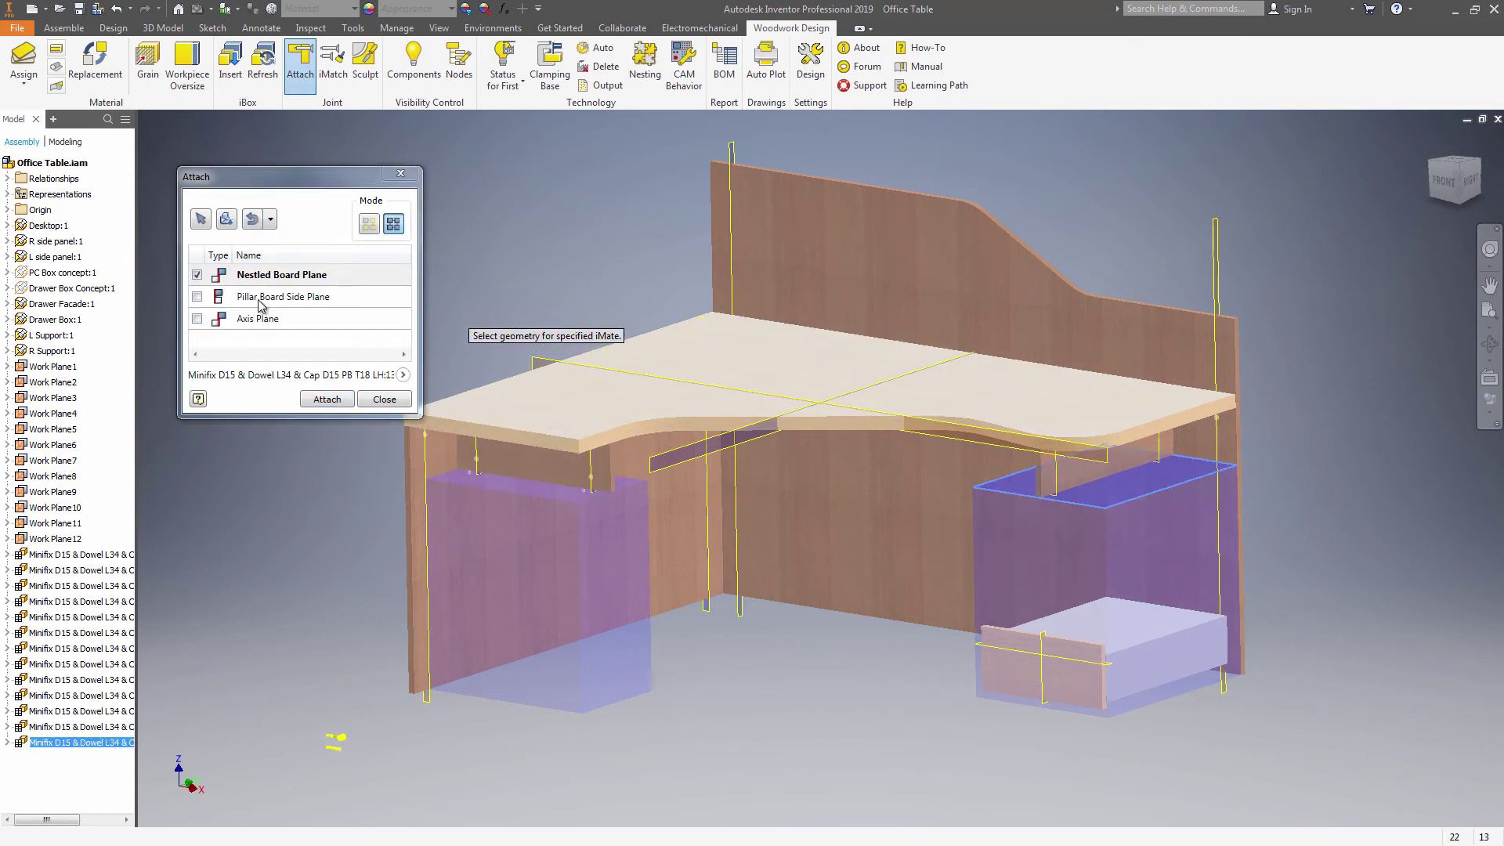
Attach a connector at the right pillar with its work plane as axis, then finish attaching.
{"action": "left_click", "coordinate": [260, 298]}
{"action": "left_click", "coordinate": [1095, 484]}
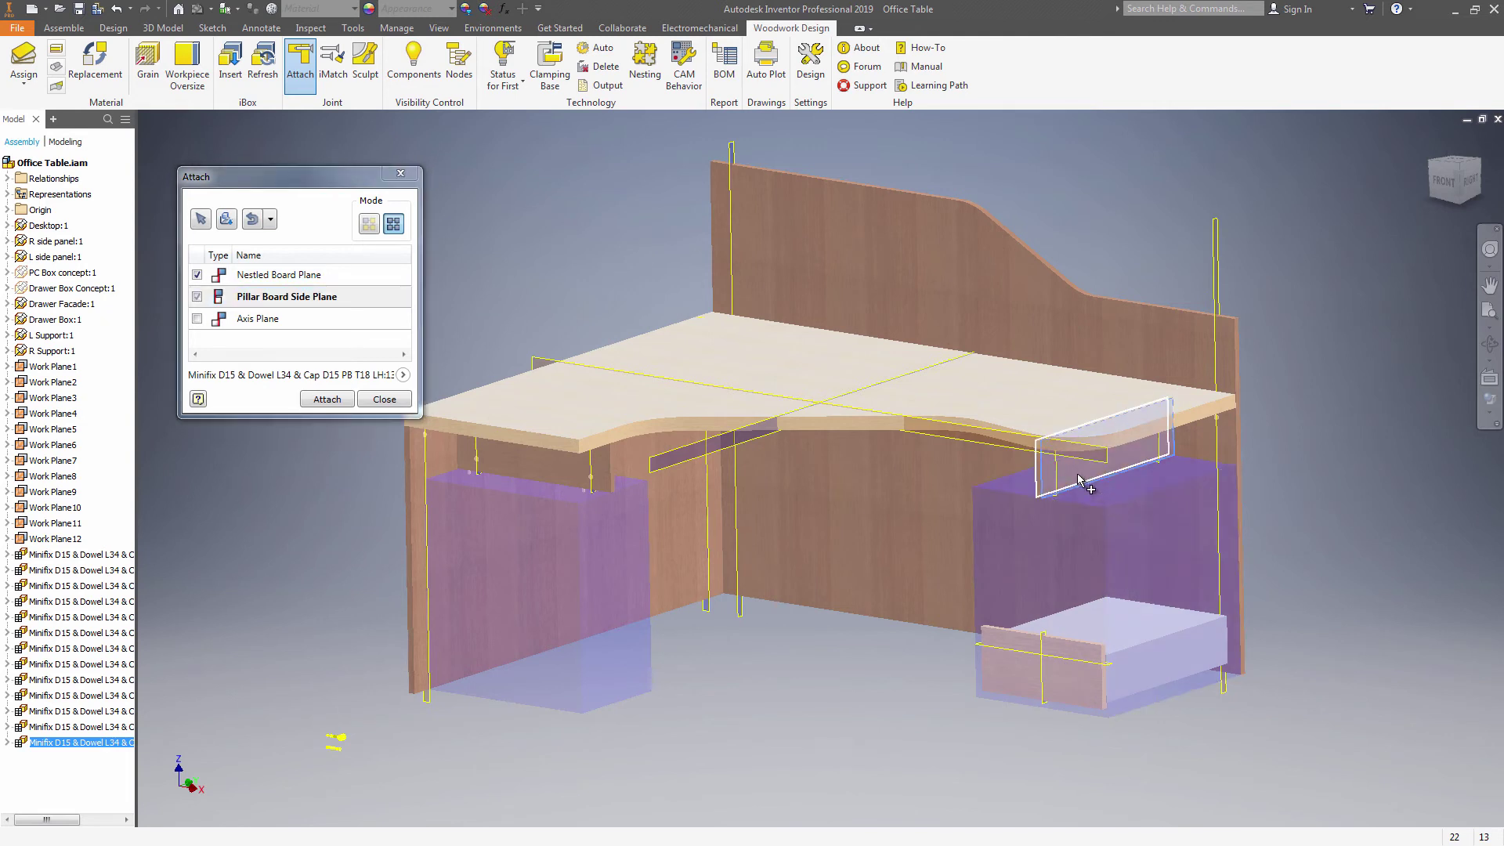
{"action": "left_click", "coordinate": [257, 319]}
{"action": "left_click", "coordinate": [1162, 458]}
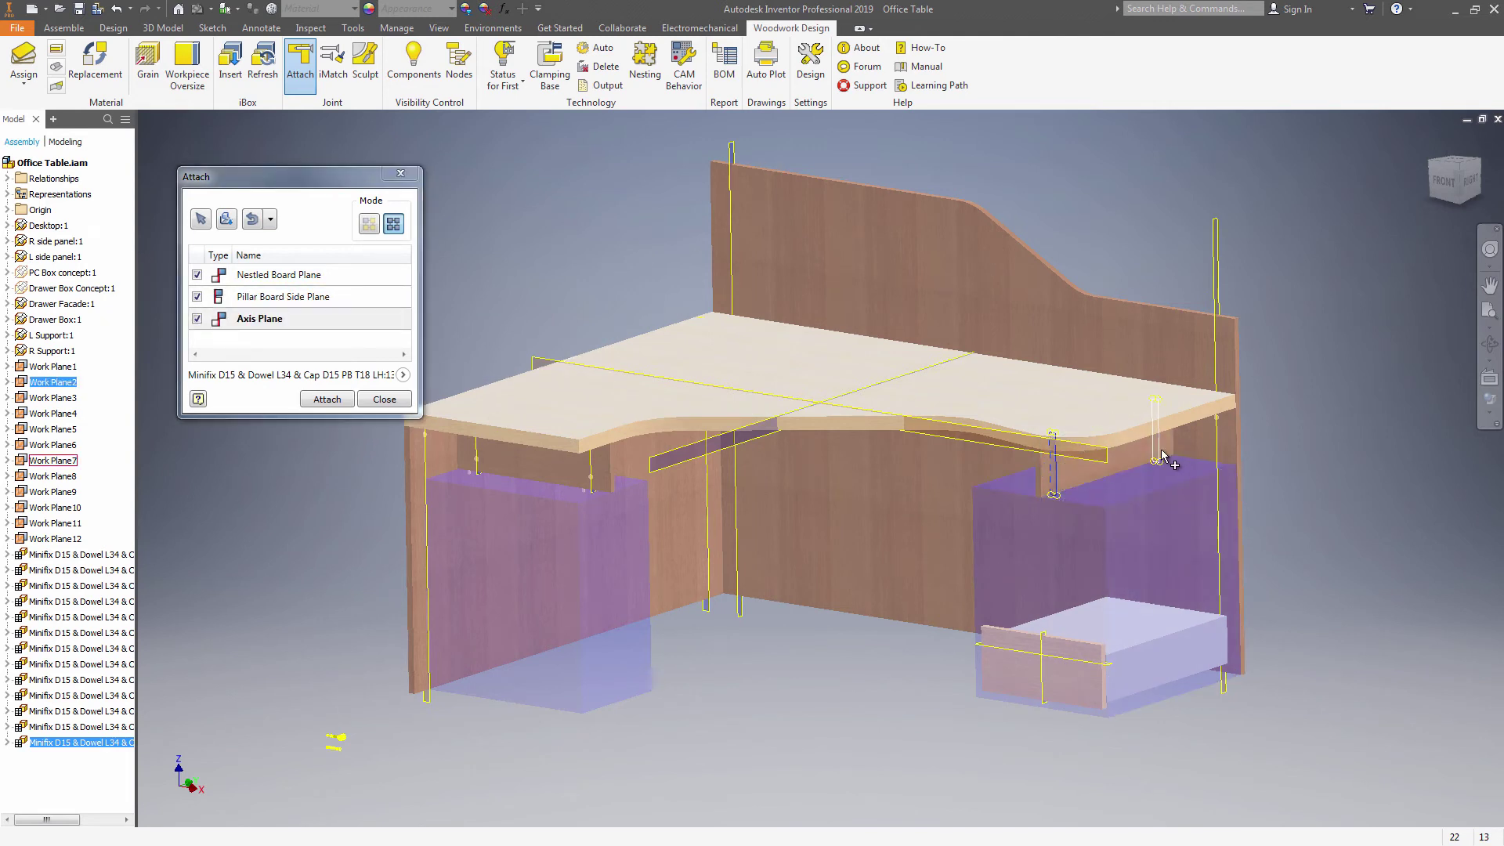
{"action": "left_click", "coordinate": [327, 399]}
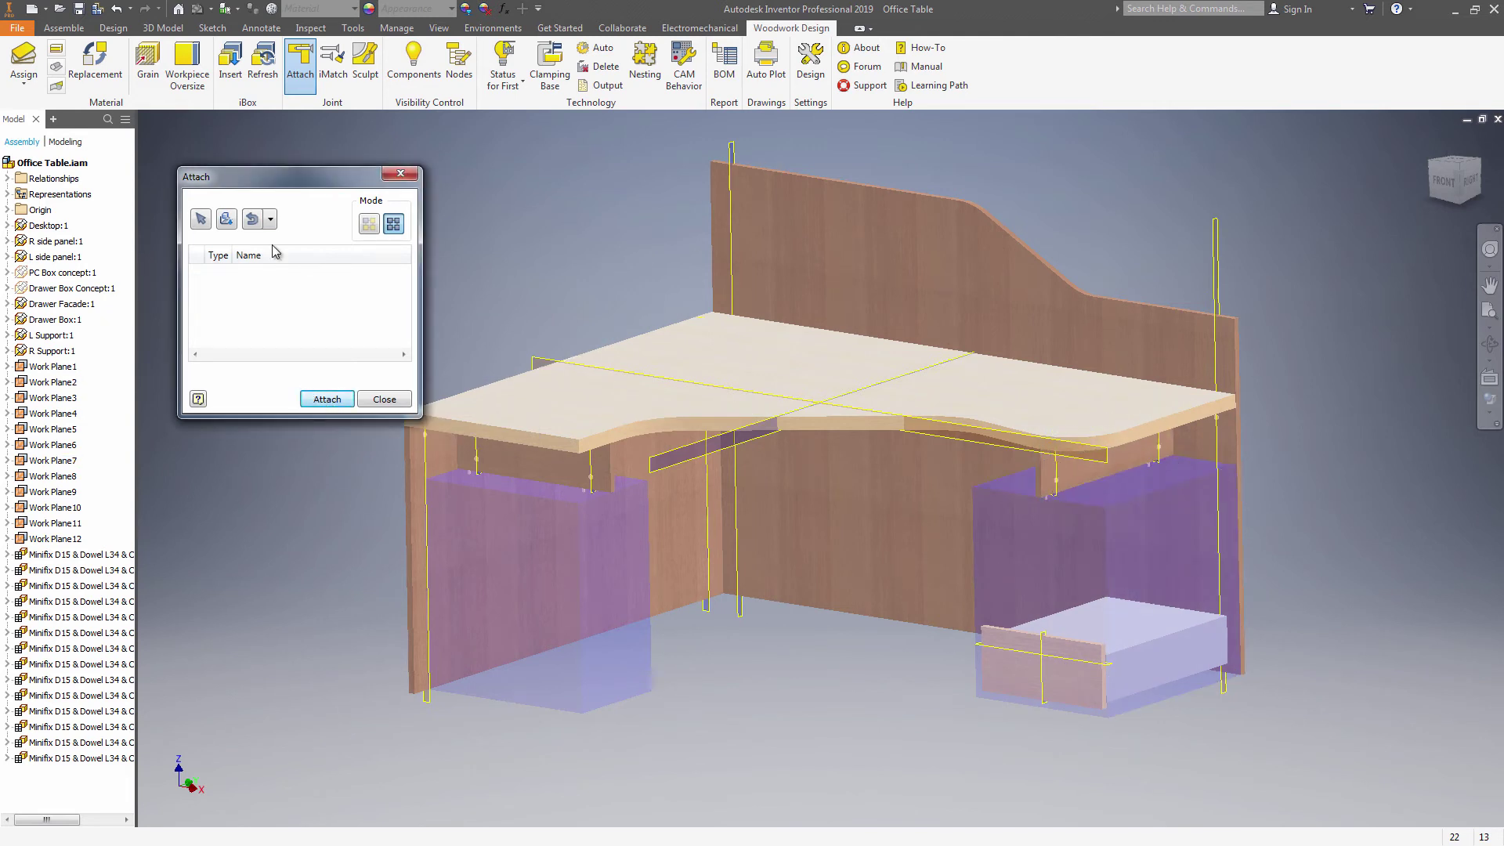
{"action": "left_click", "coordinate": [400, 174]}
{"action": "right_click", "coordinate": [1128, 608]}
Hide the right purple box and load the square Handle L96 NB T18 from the Handles library at length 96.
{"action": "left_click", "coordinate": [1119, 340]}
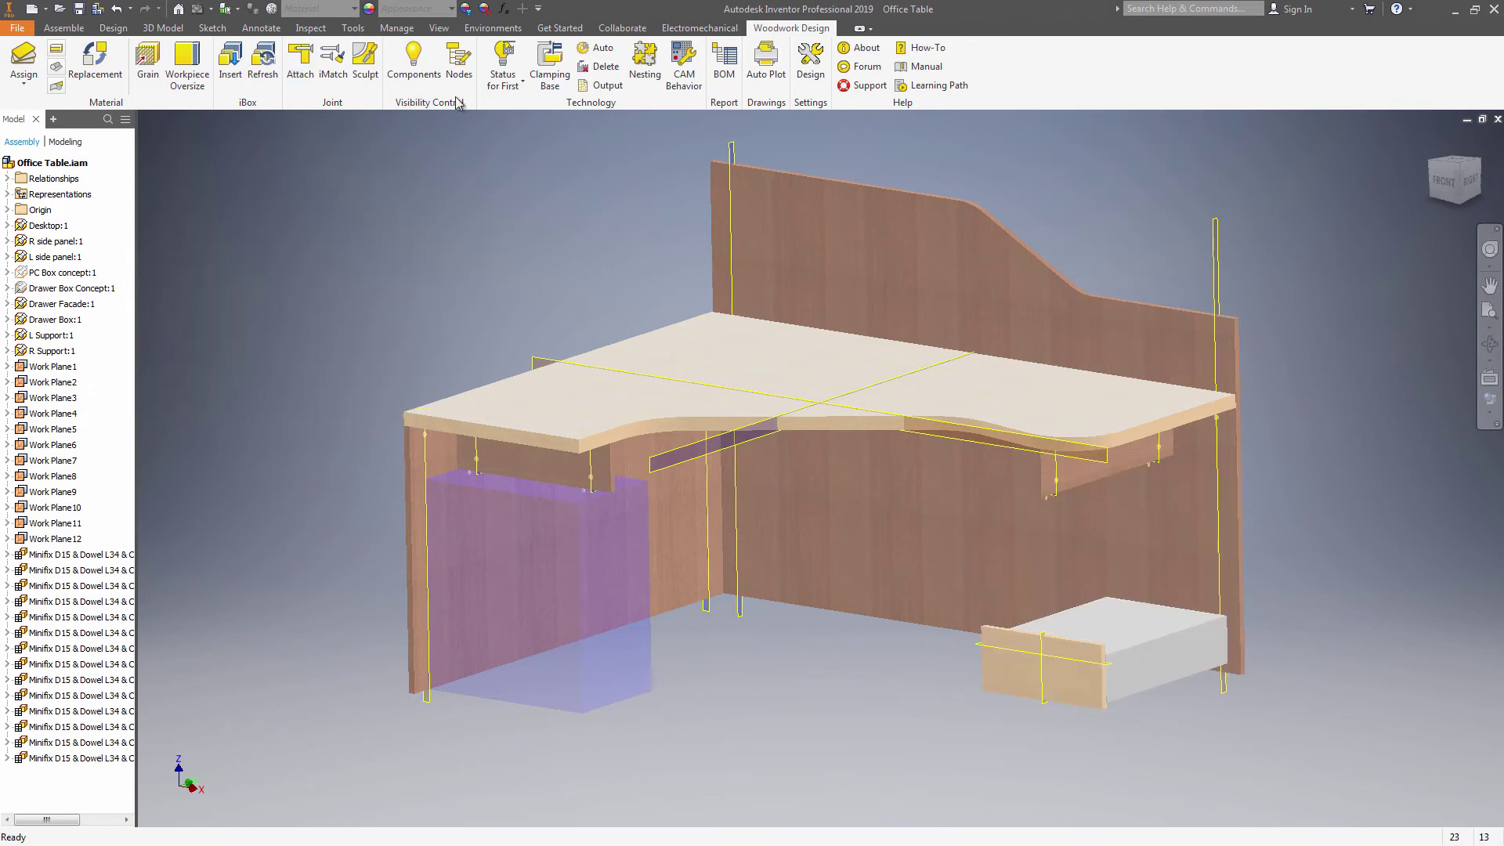
{"action": "left_click", "coordinate": [301, 64]}
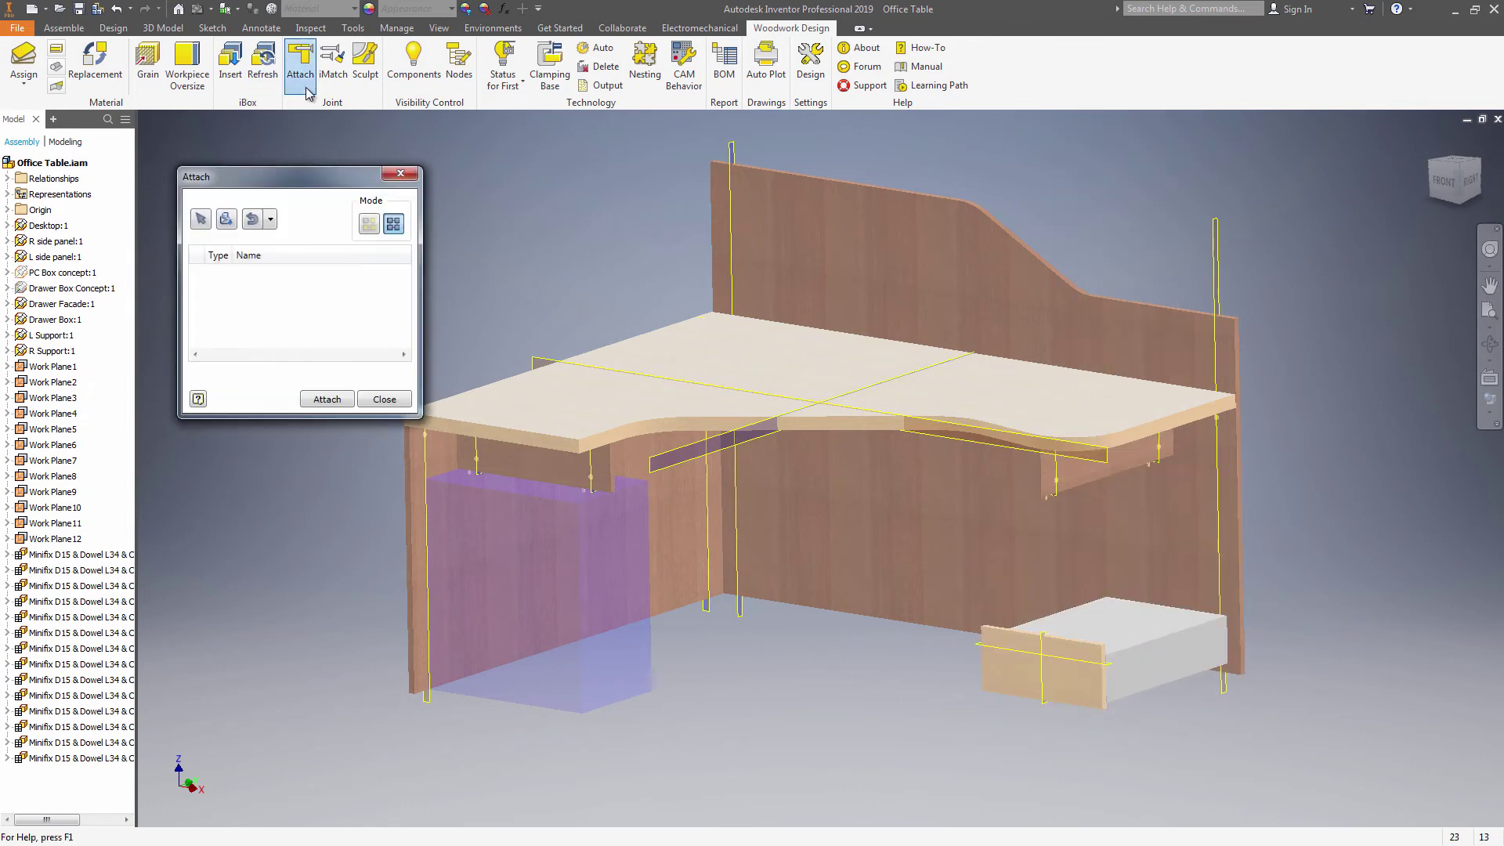
{"action": "left_click", "coordinate": [232, 224]}
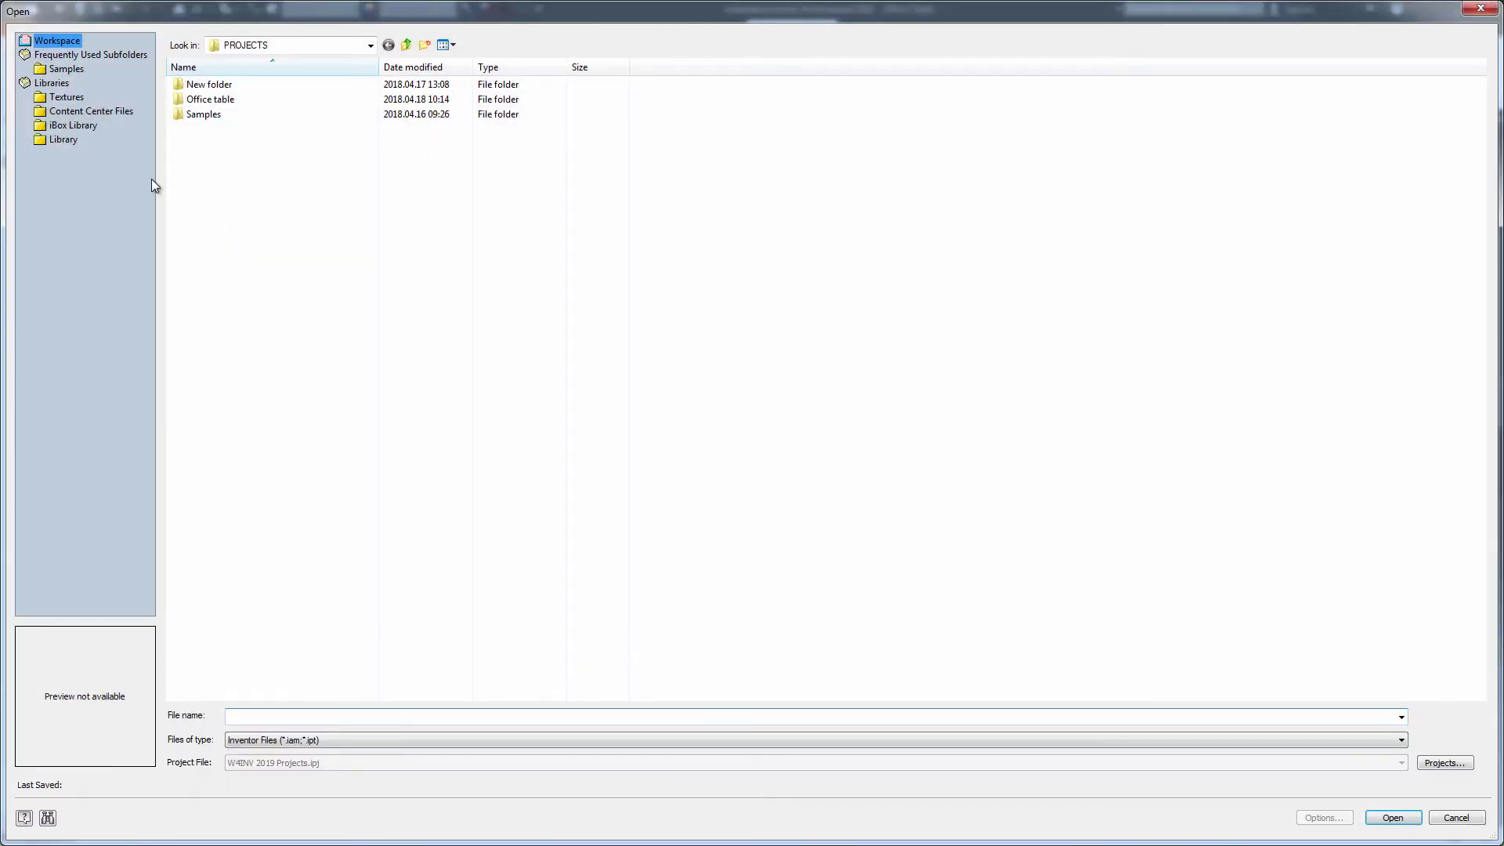
{"action": "left_click", "coordinate": [64, 139]}
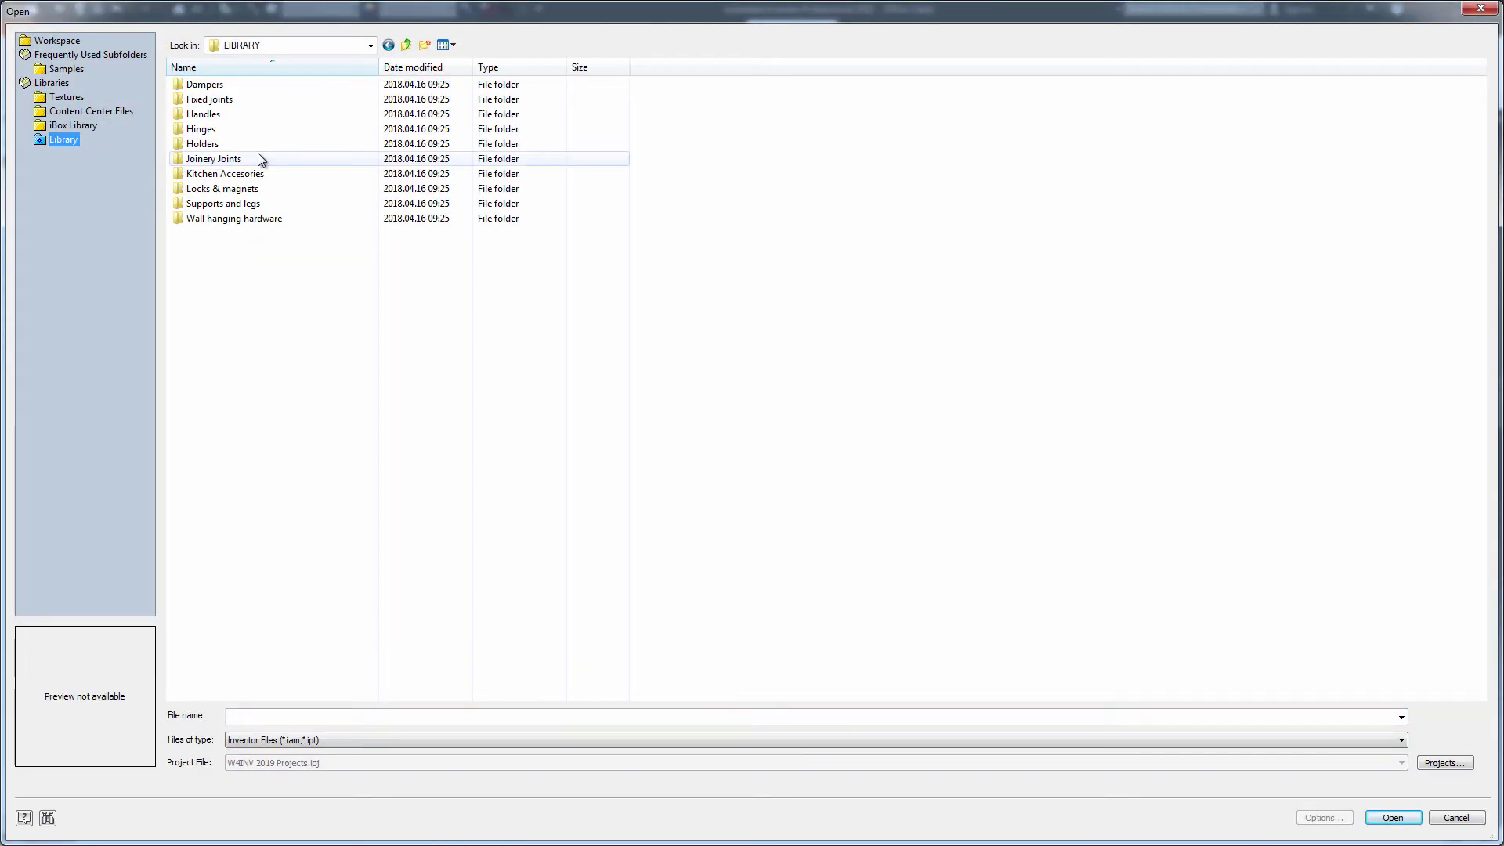
{"action": "double_click", "coordinate": [219, 114]}
{"action": "double_click", "coordinate": [222, 84]}
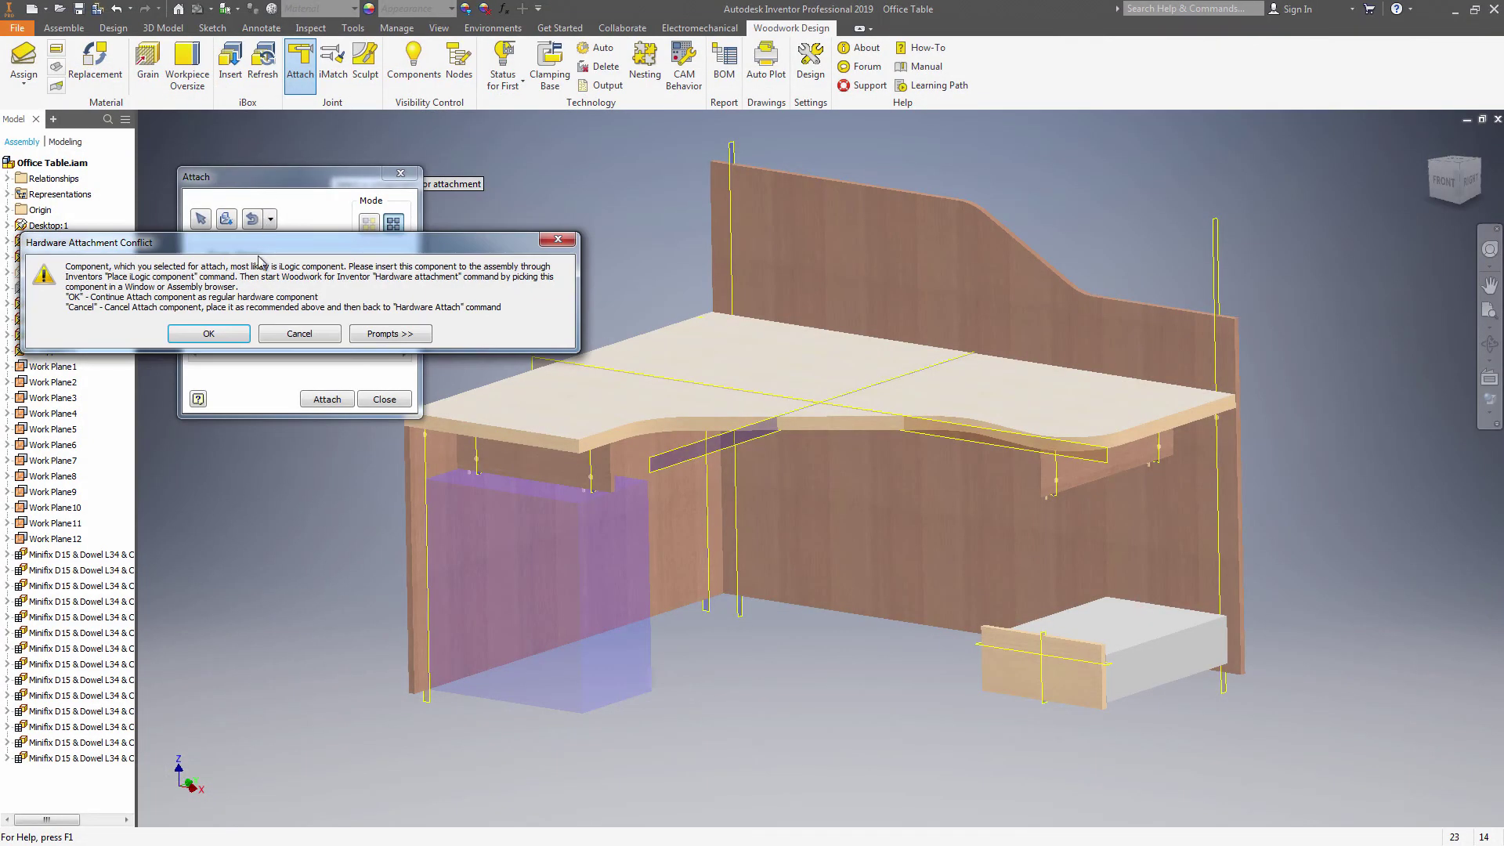
{"action": "left_click", "coordinate": [228, 333]}
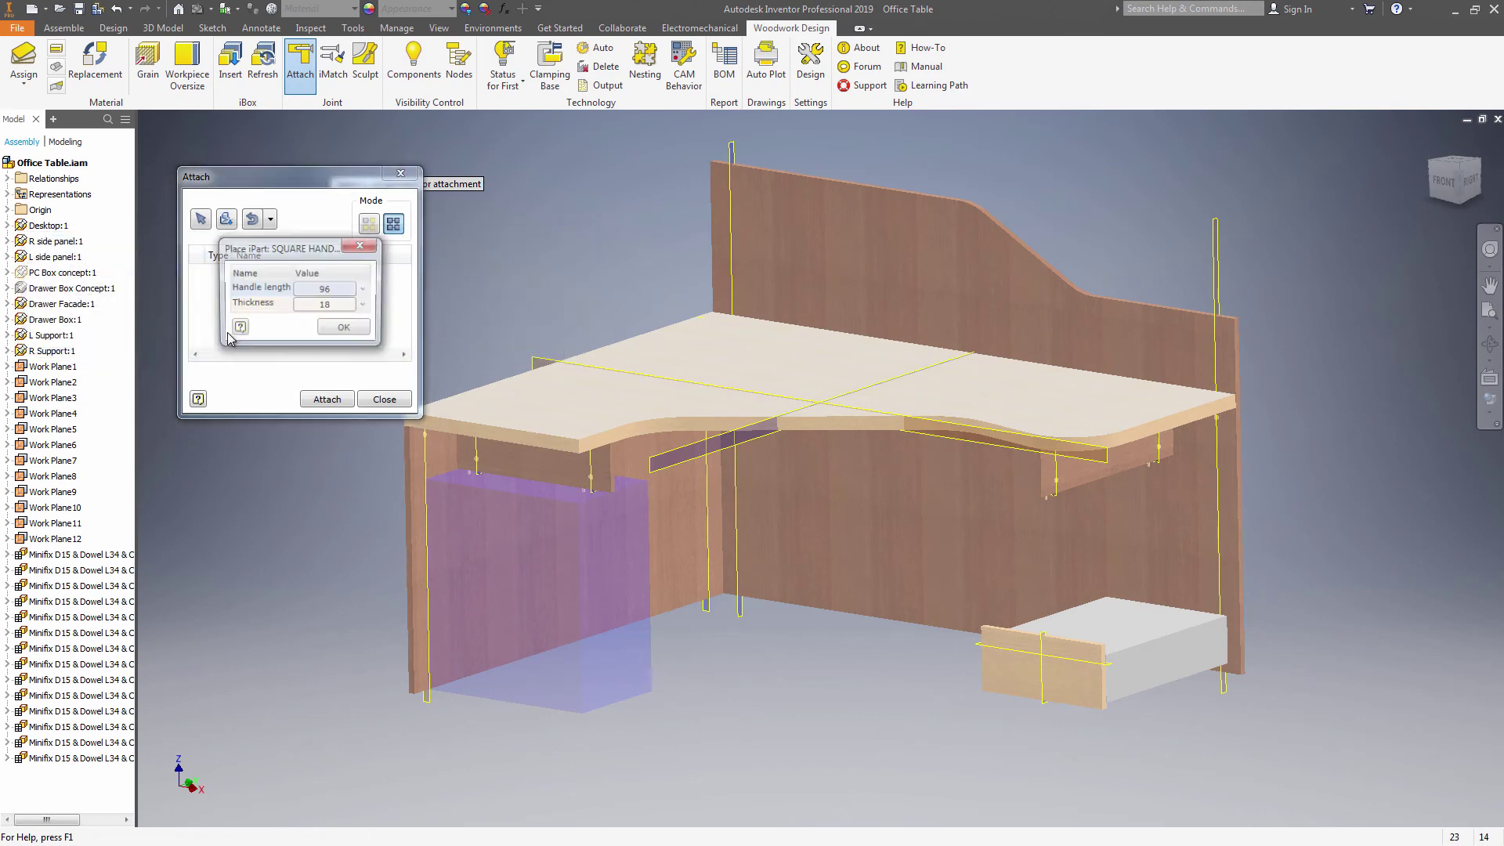
{"action": "left_click", "coordinate": [333, 335]}
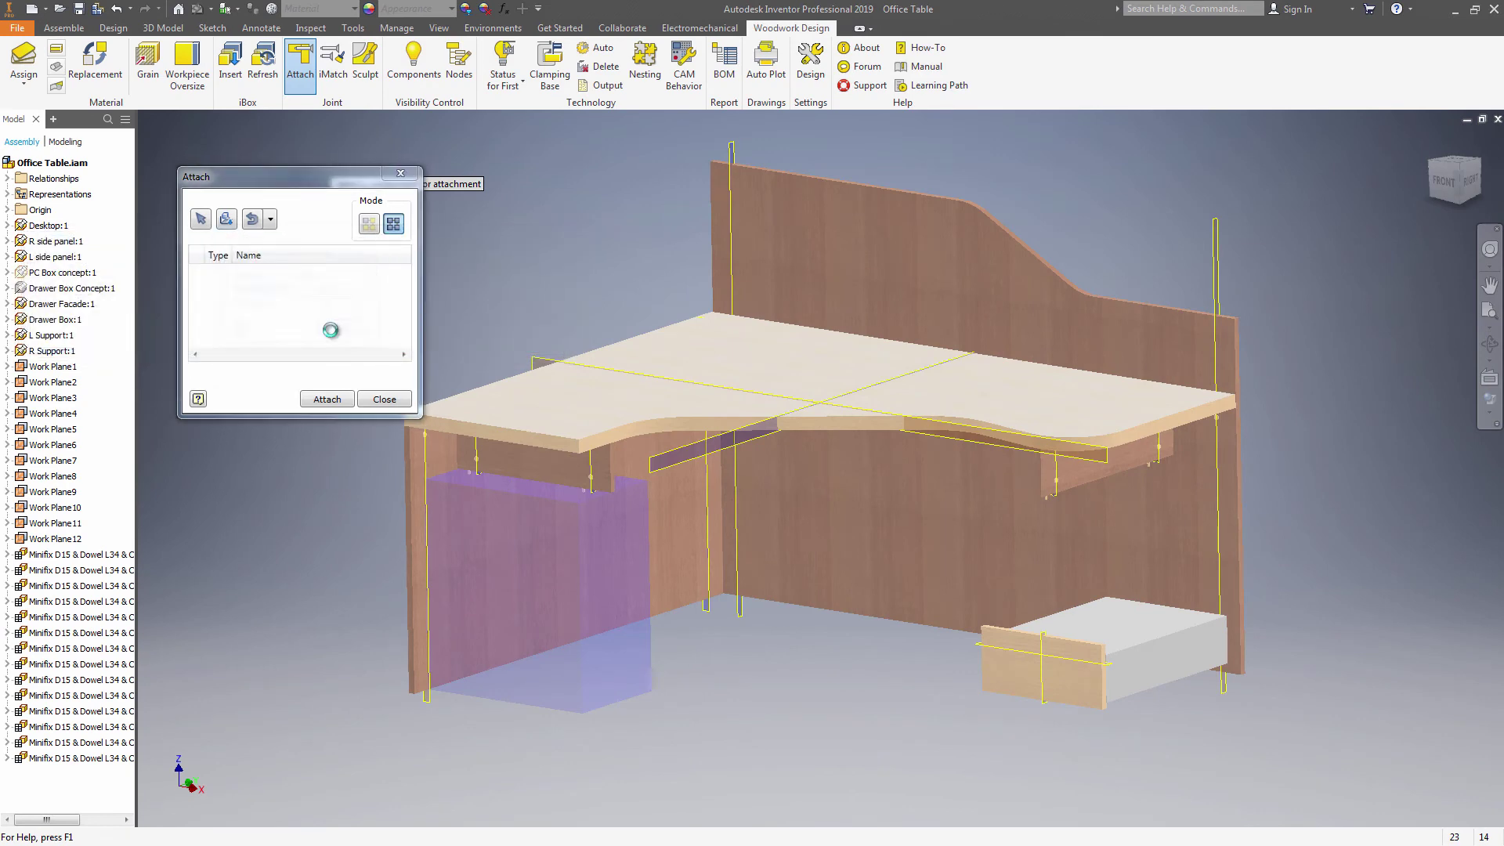
Attach the handle on the drawer front face, centred on the facade's horizontal and vertical work planes.
{"action": "left_click", "coordinate": [1017, 668]}
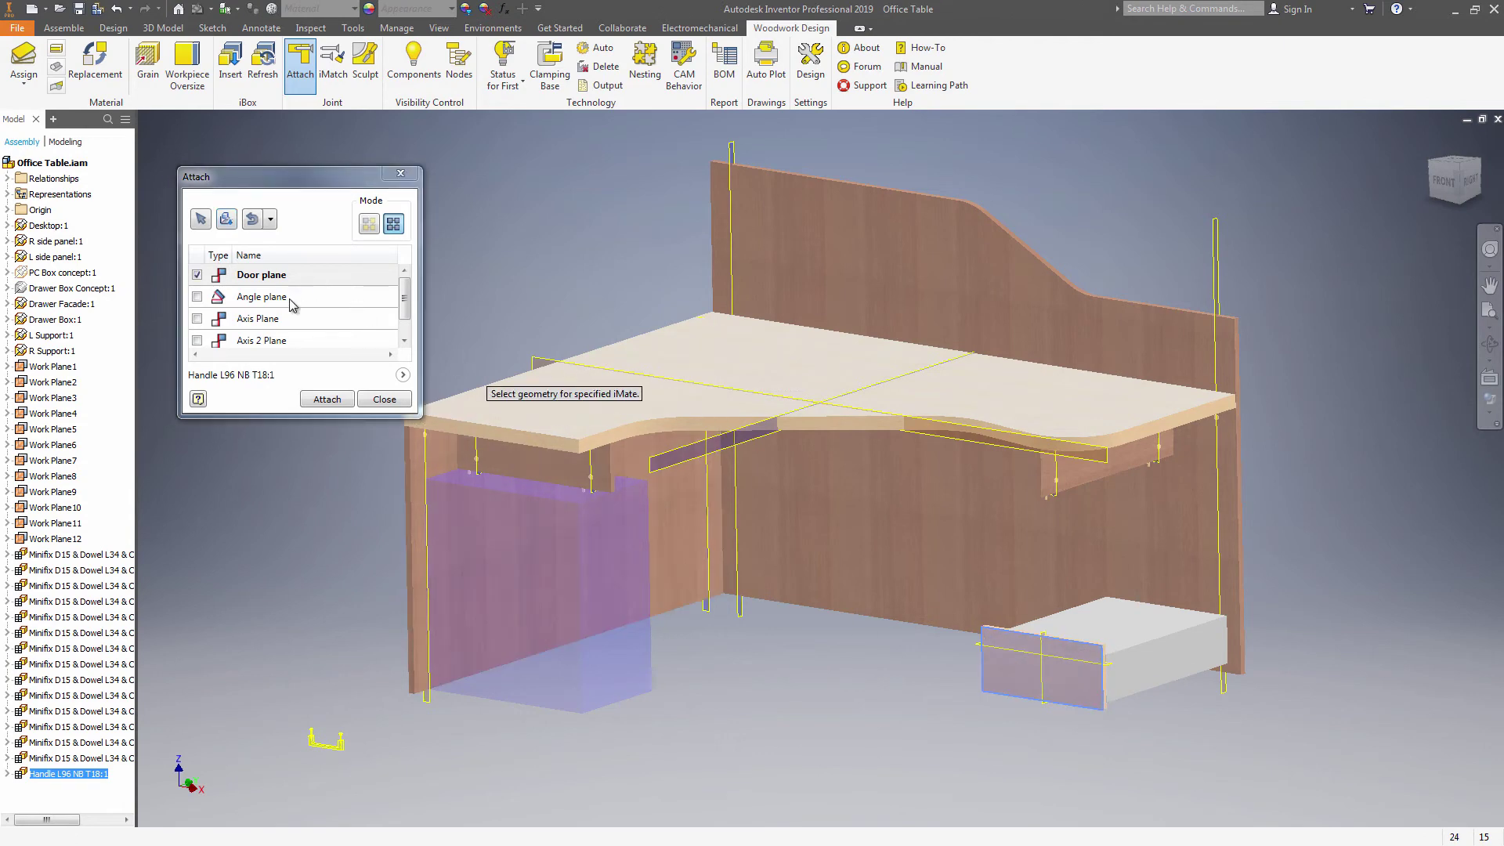
{"action": "scroll", "coordinate": [1106, 670], "scroll_direction": "down", "scroll_amount": 6}
{"action": "left_click", "coordinate": [1092, 557]}
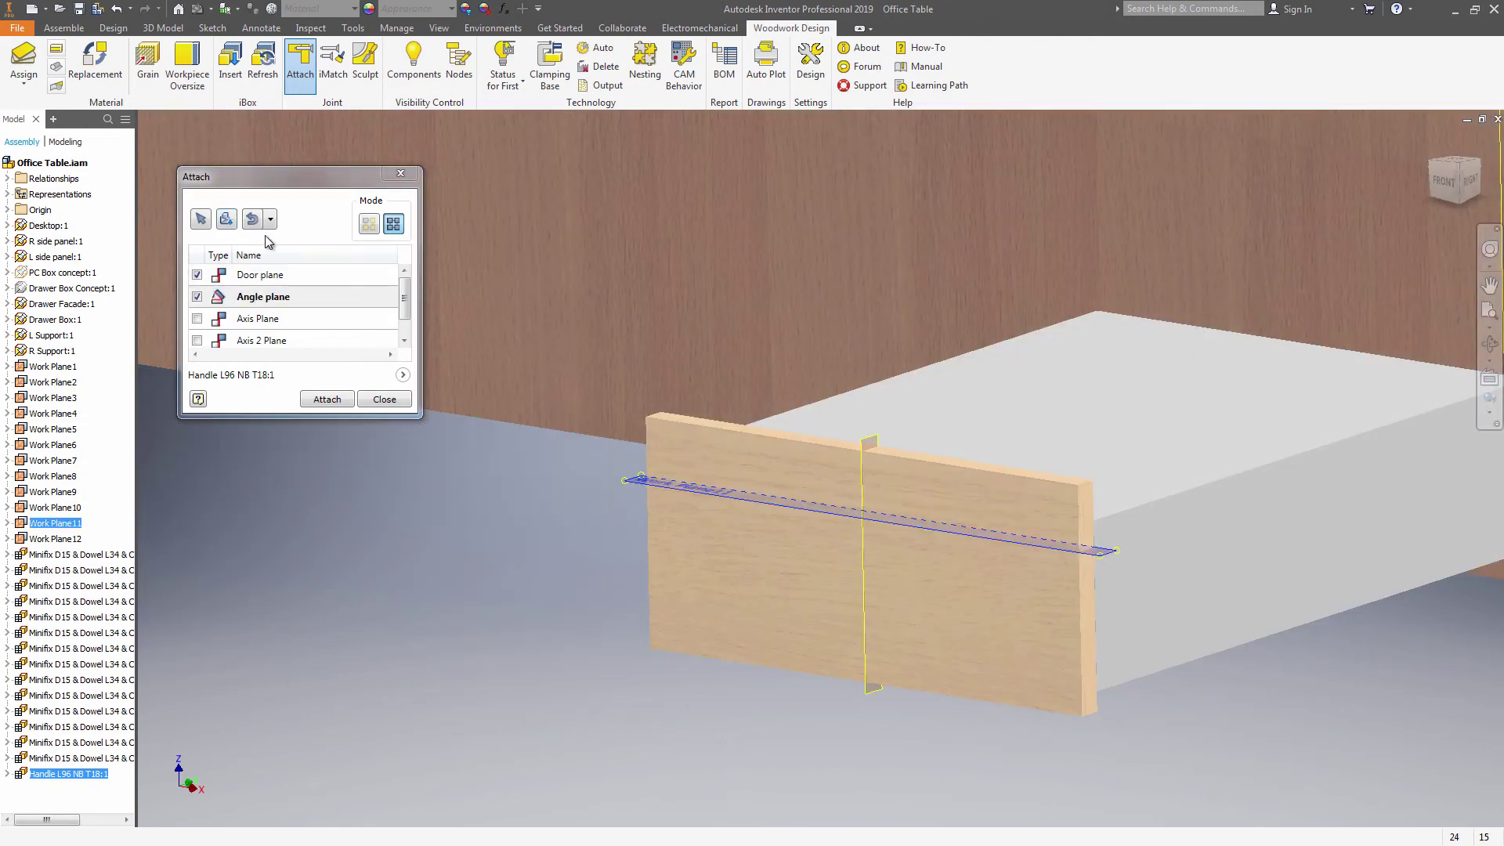
{"action": "left_click", "coordinate": [247, 320]}
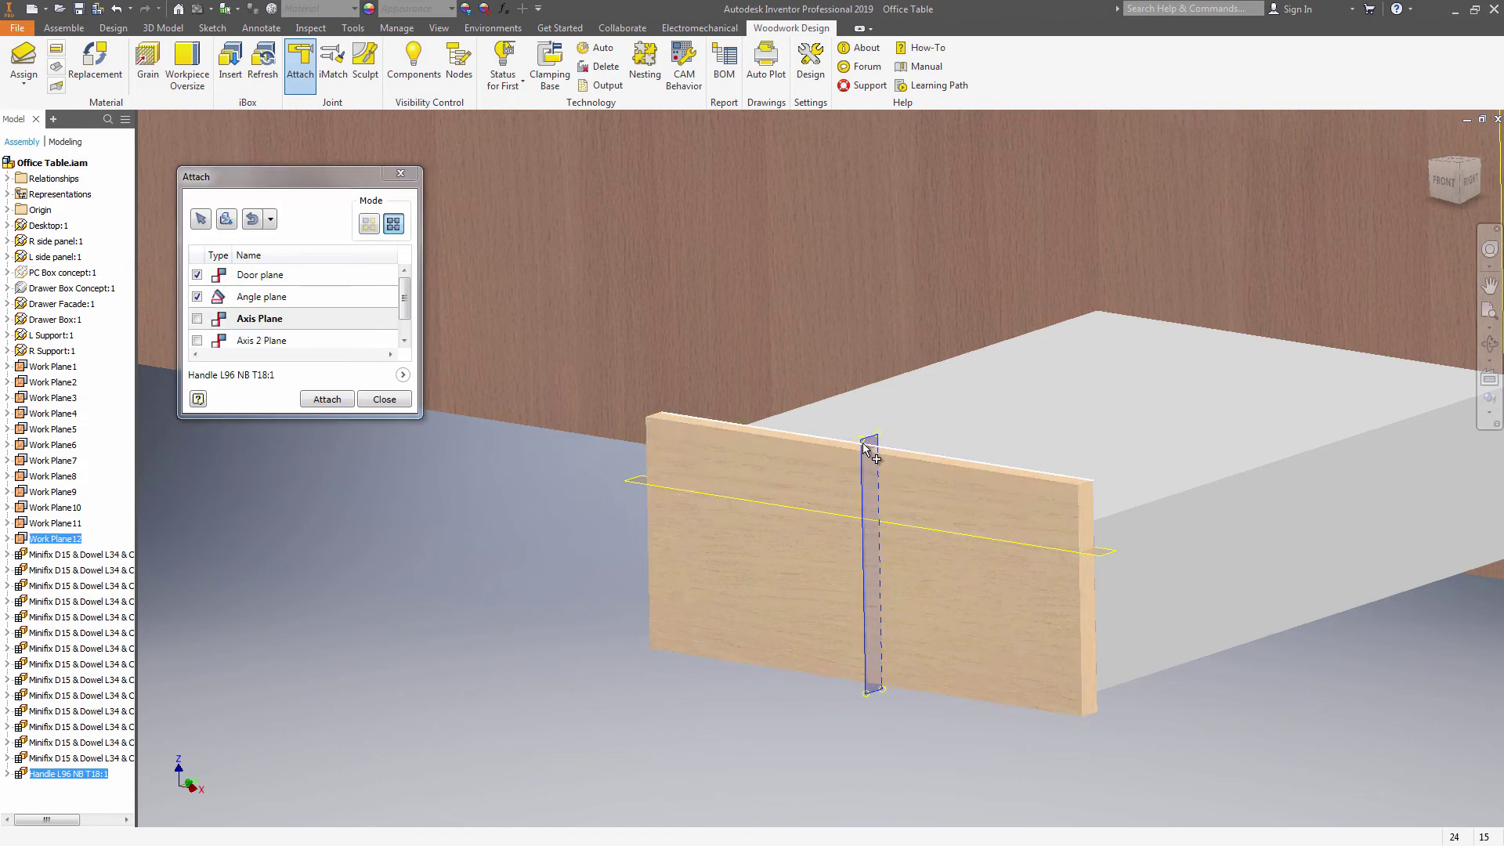
{"action": "left_click", "coordinate": [242, 345]}
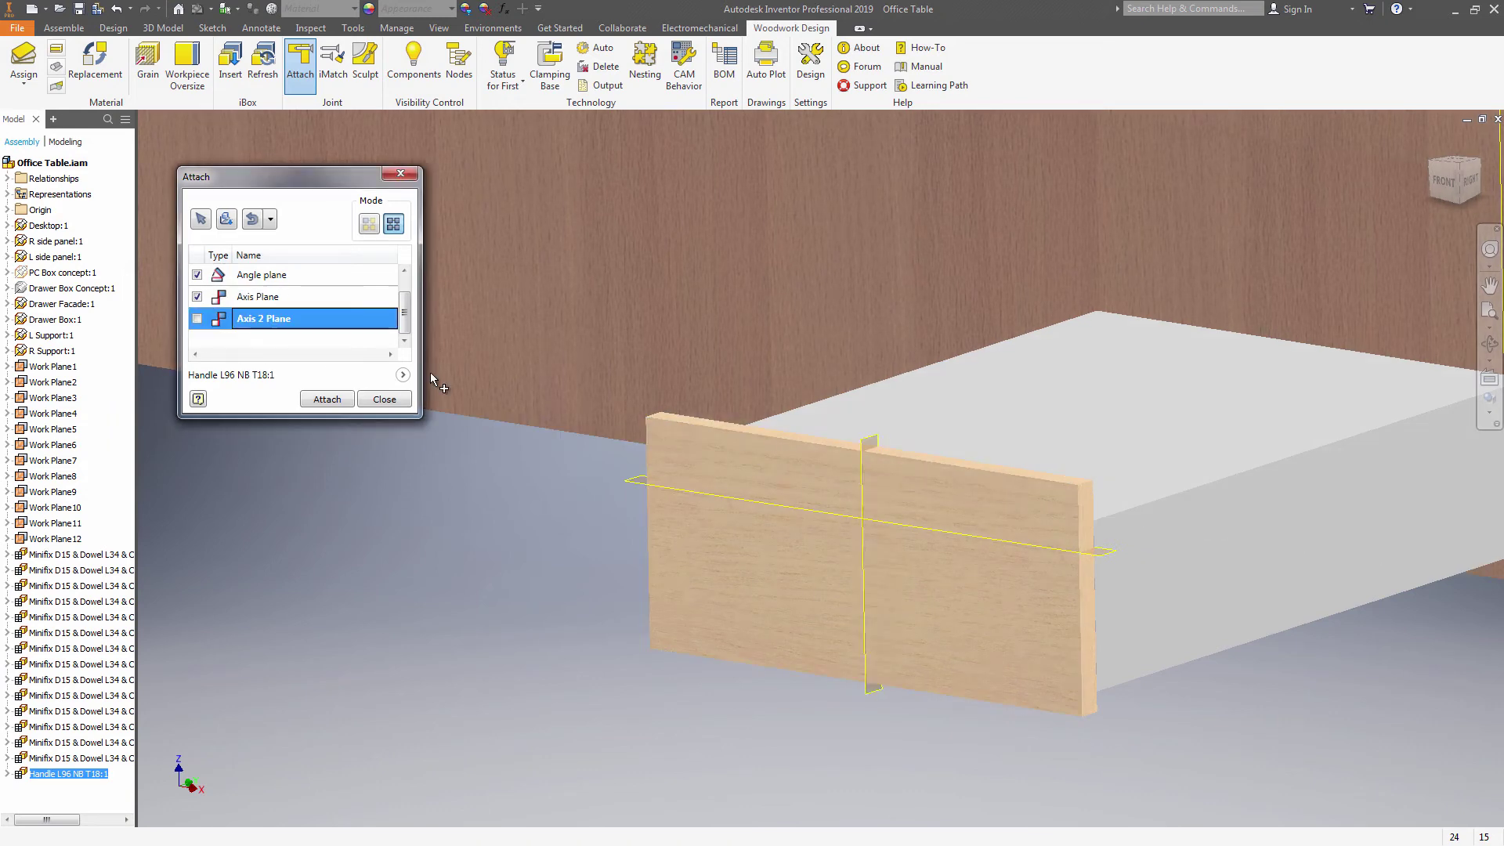
{"action": "left_click", "coordinate": [1098, 559]}
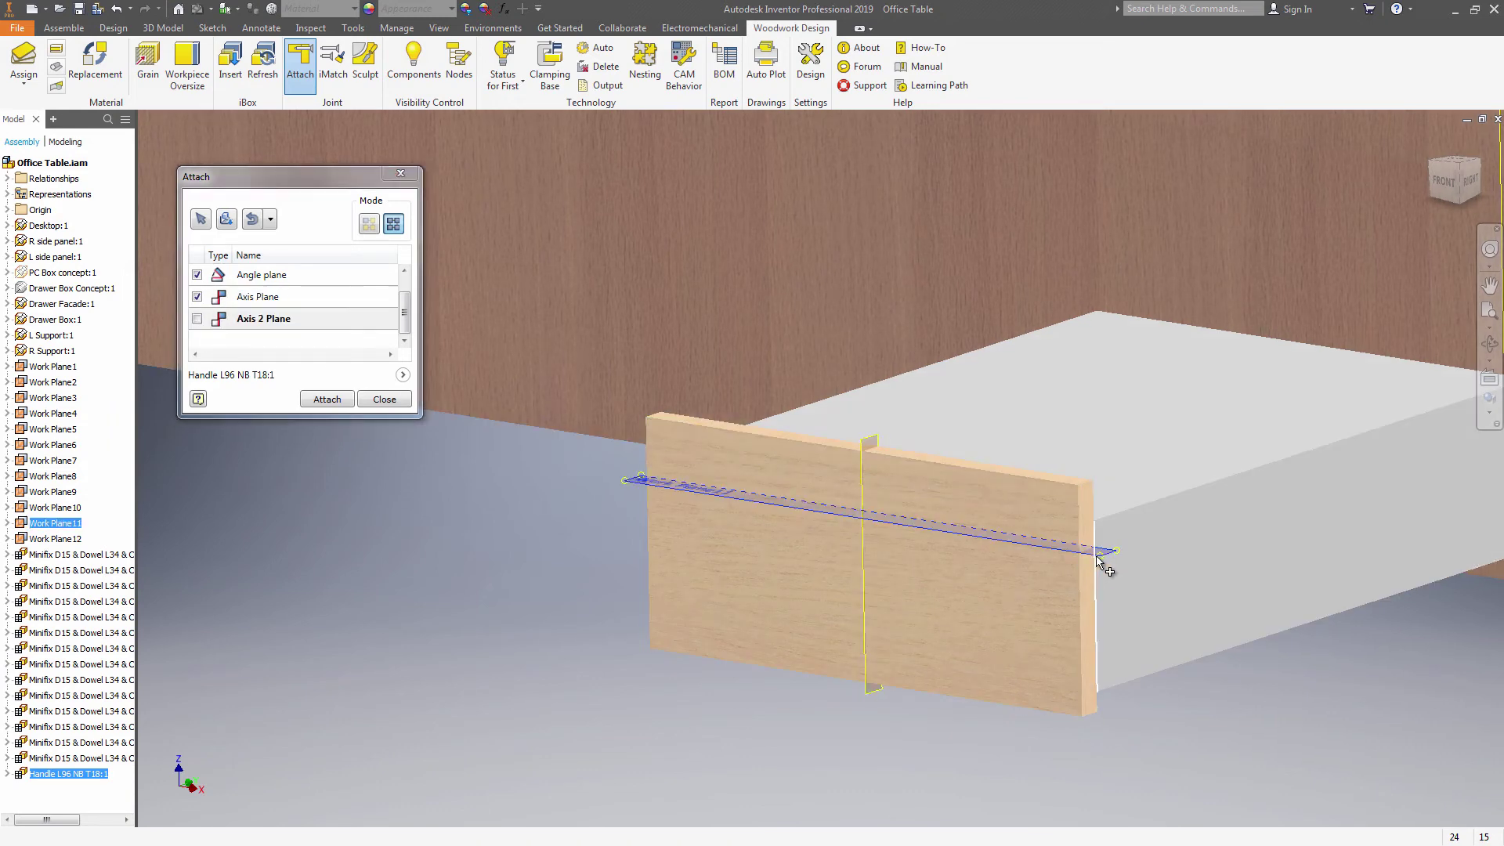
{"action": "left_click", "coordinate": [326, 400]}
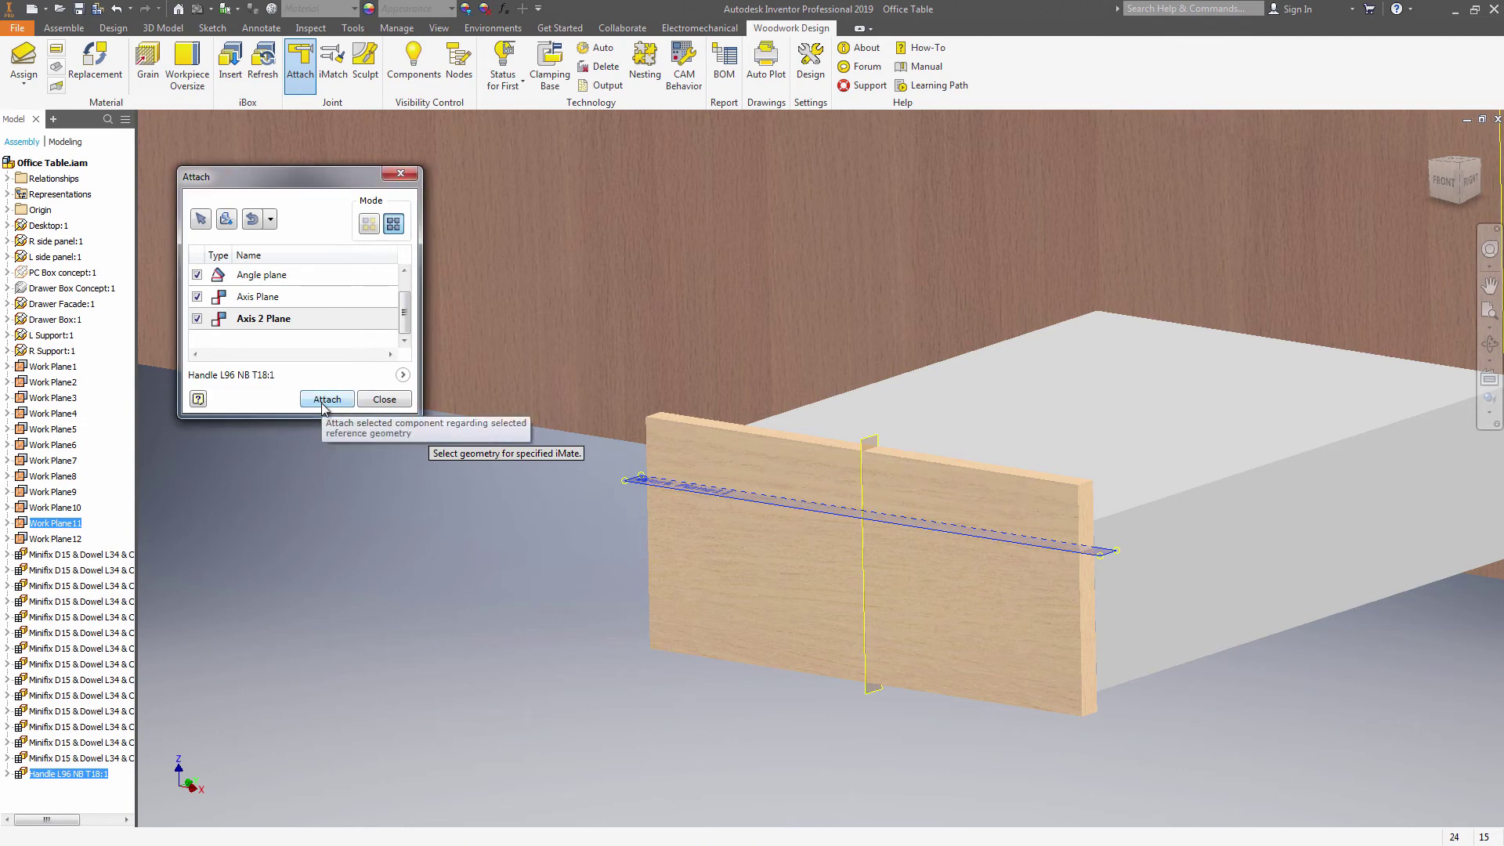
{"action": "left_click", "coordinate": [400, 173]}
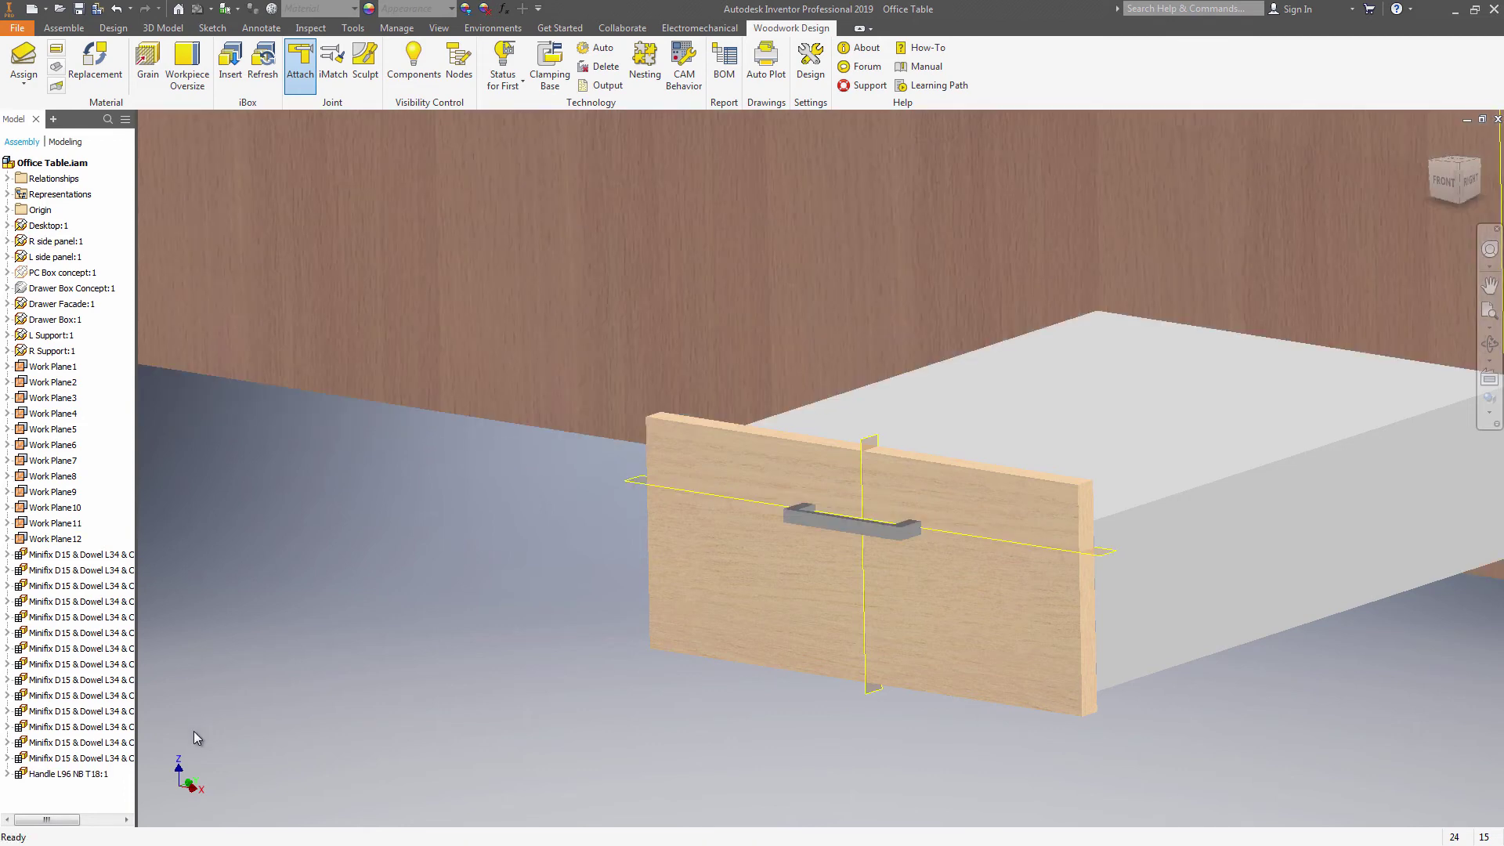
Change the drawer handle iPart's Handle length key from 96 to 192.
{"action": "left_click", "coordinate": [7, 775]}
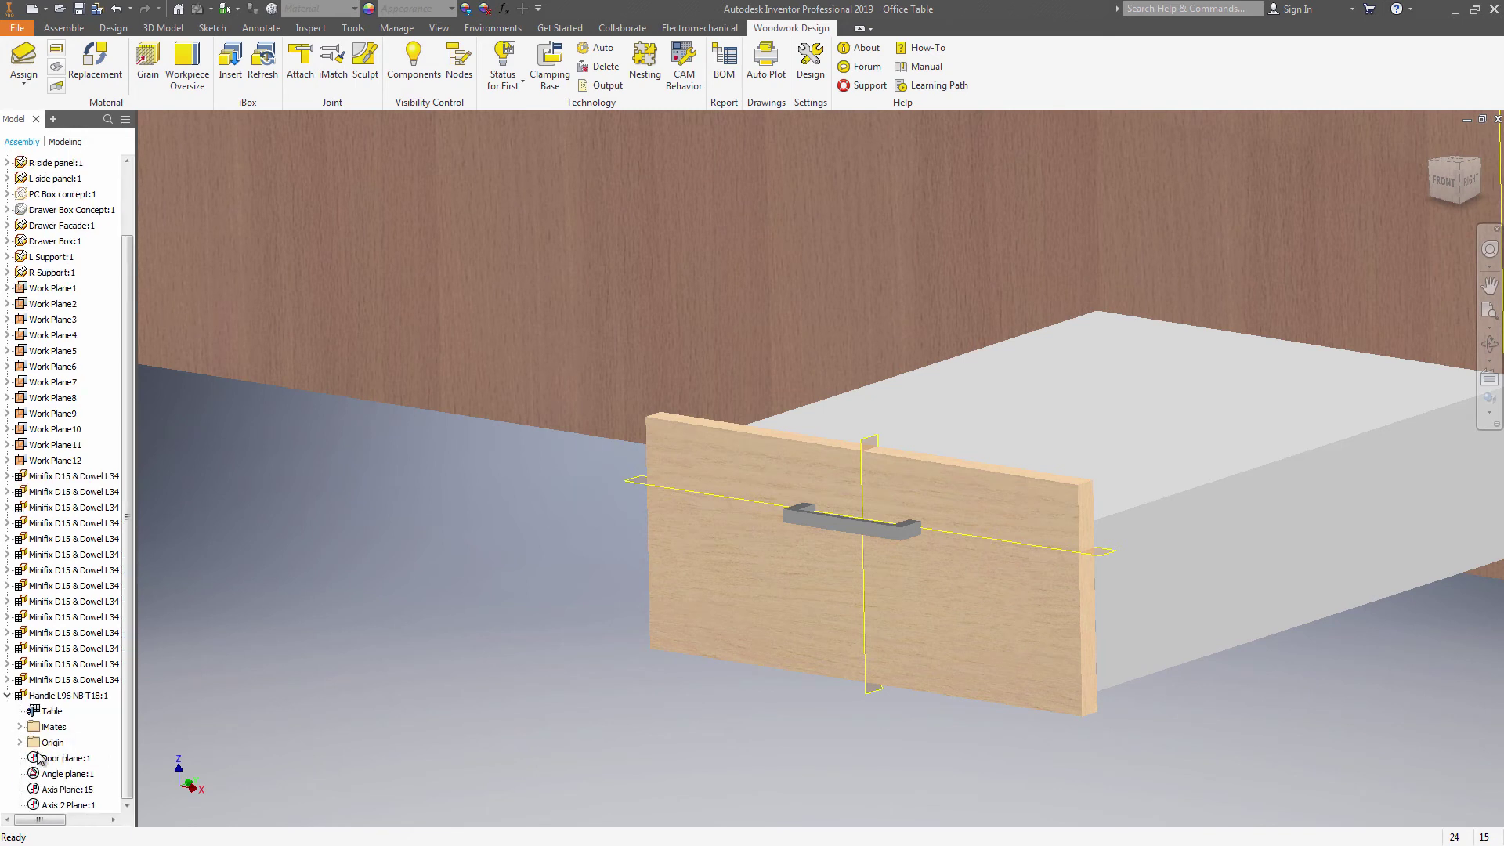
{"action": "right_click", "coordinate": [49, 713]}
{"action": "left_click", "coordinate": [80, 743]}
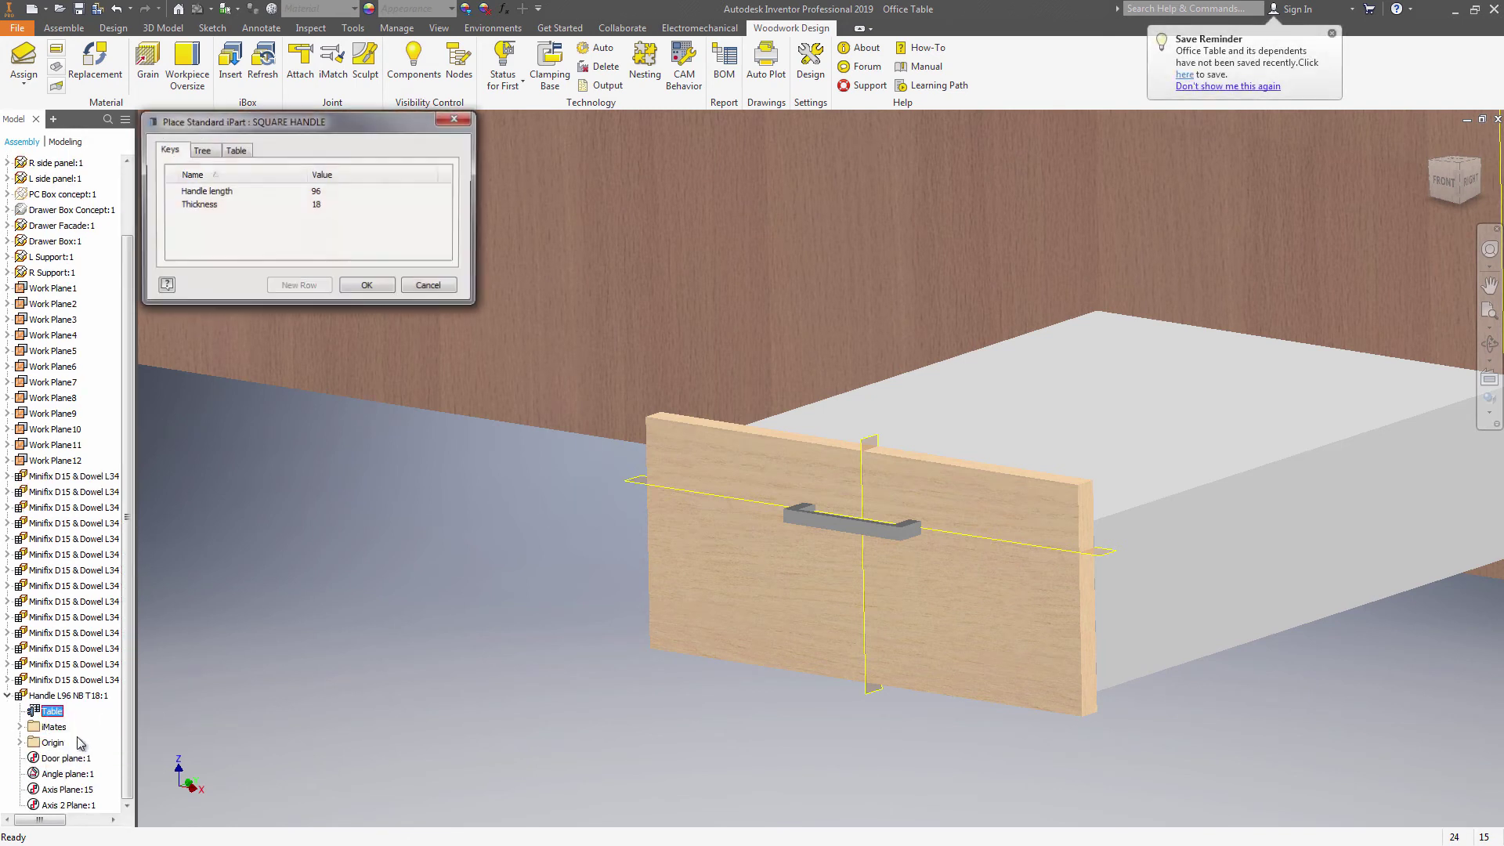
{"action": "left_click", "coordinate": [321, 192]}
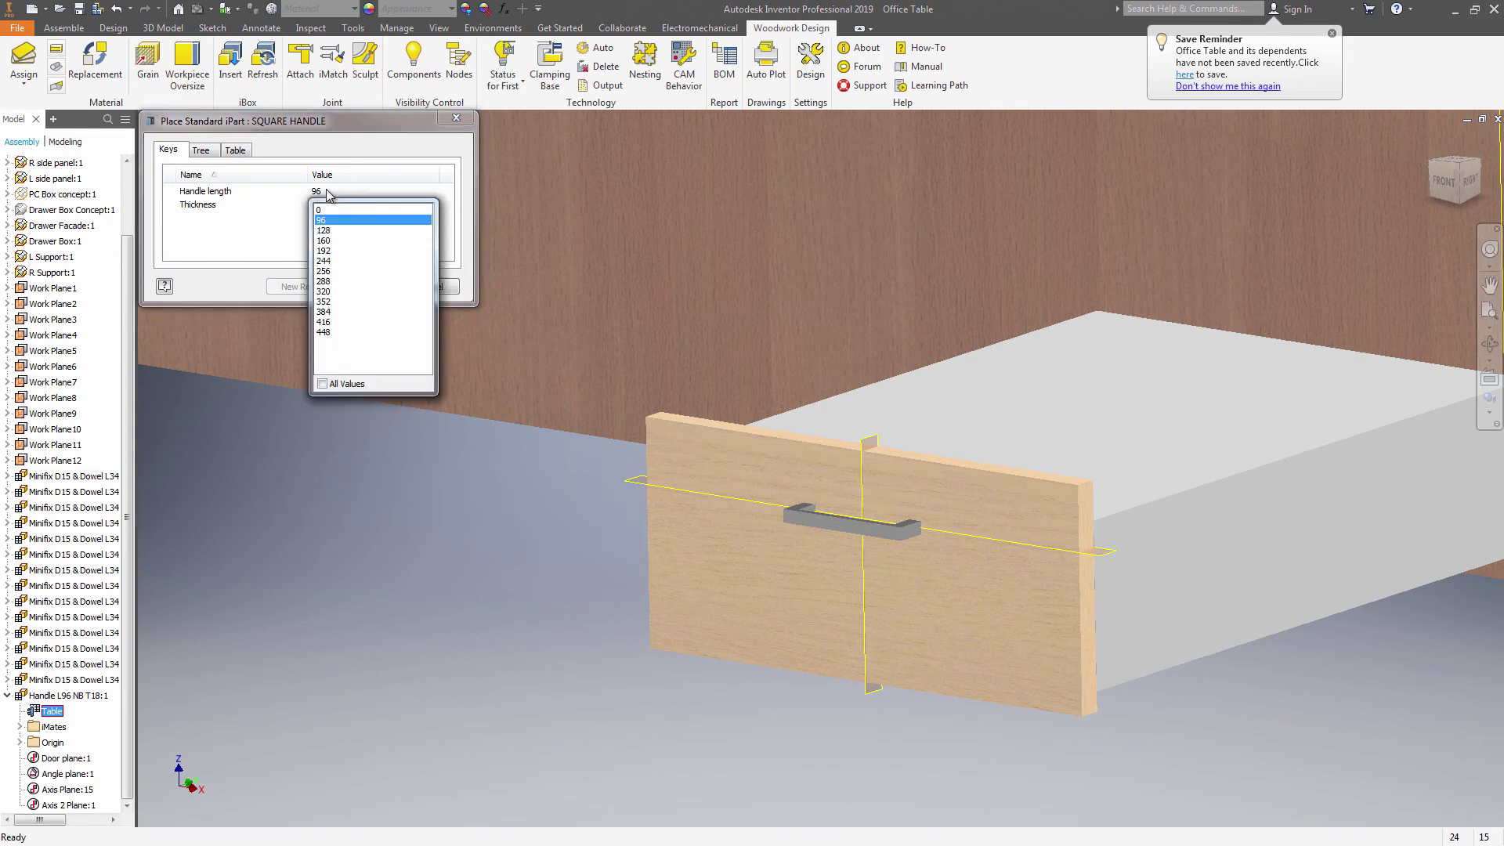
{"action": "left_click", "coordinate": [324, 261]}
{"action": "left_click", "coordinate": [367, 286]}
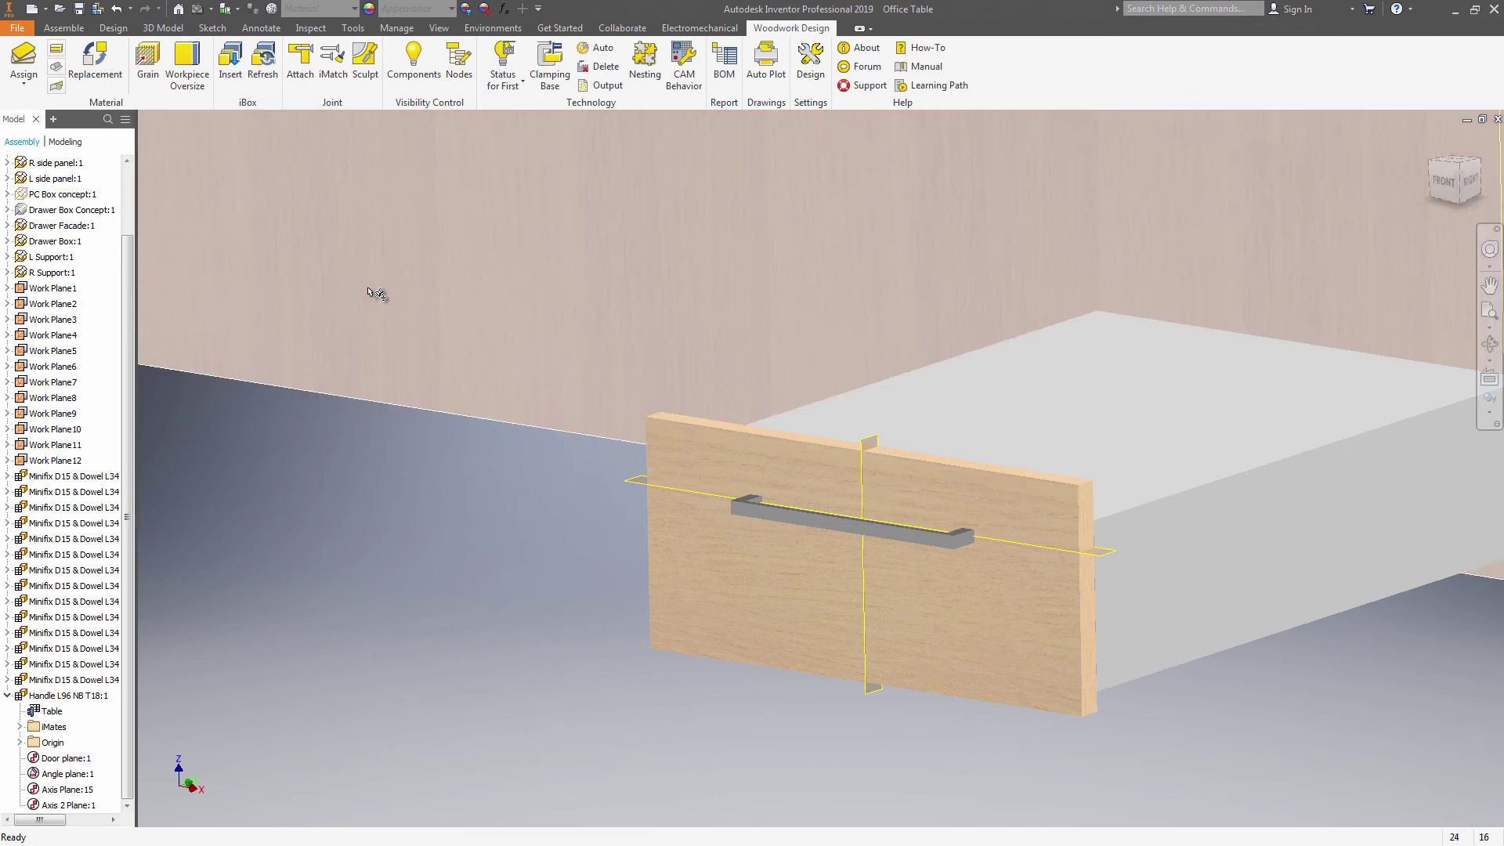
Return to the home view and make the Drawer Box Concept visible.
{"action": "key", "text": "F6"}
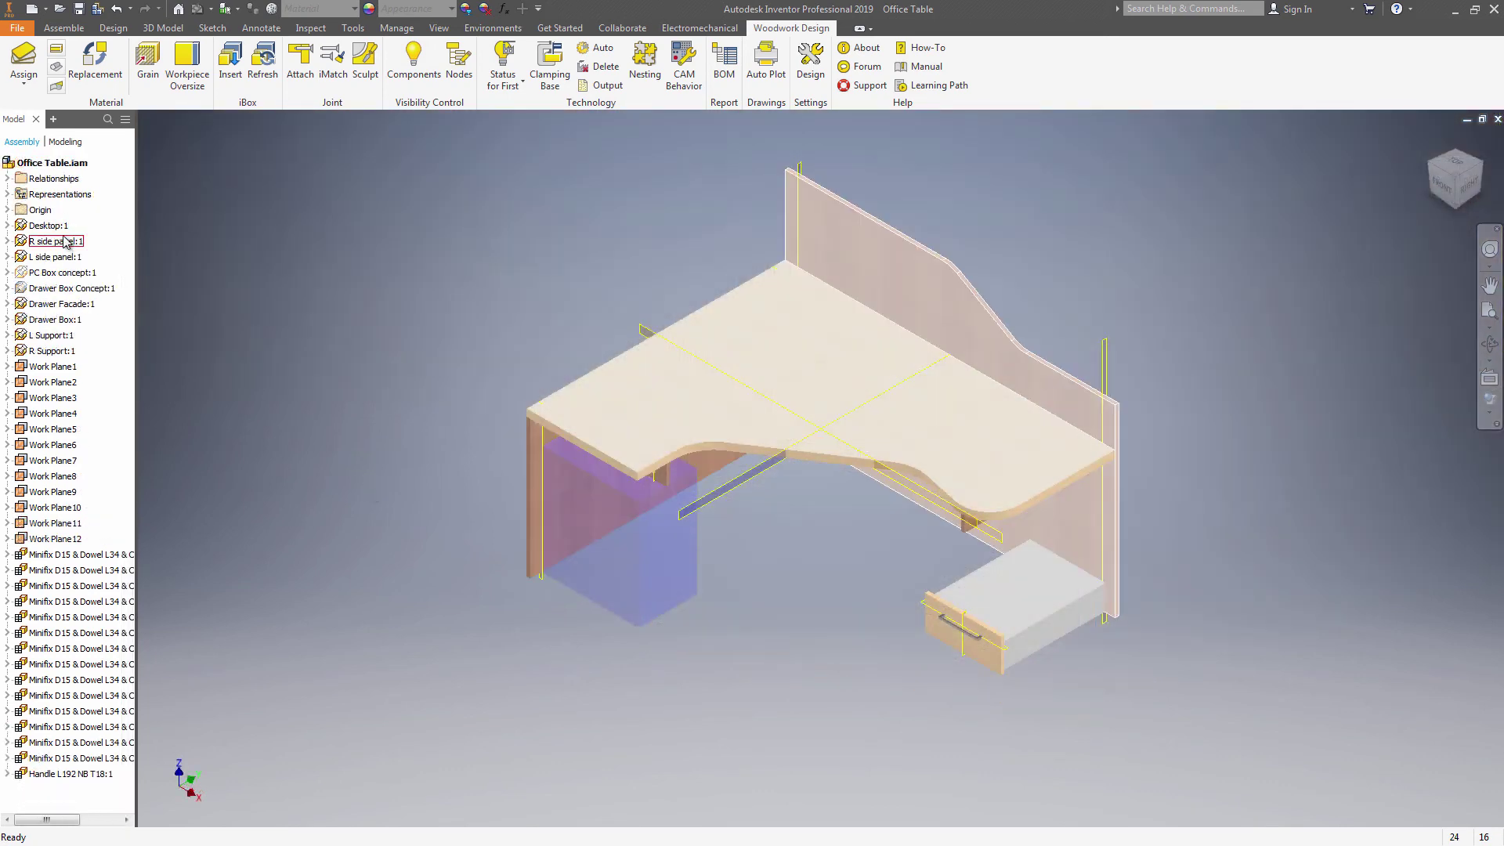
{"action": "right_click", "coordinate": [61, 289]}
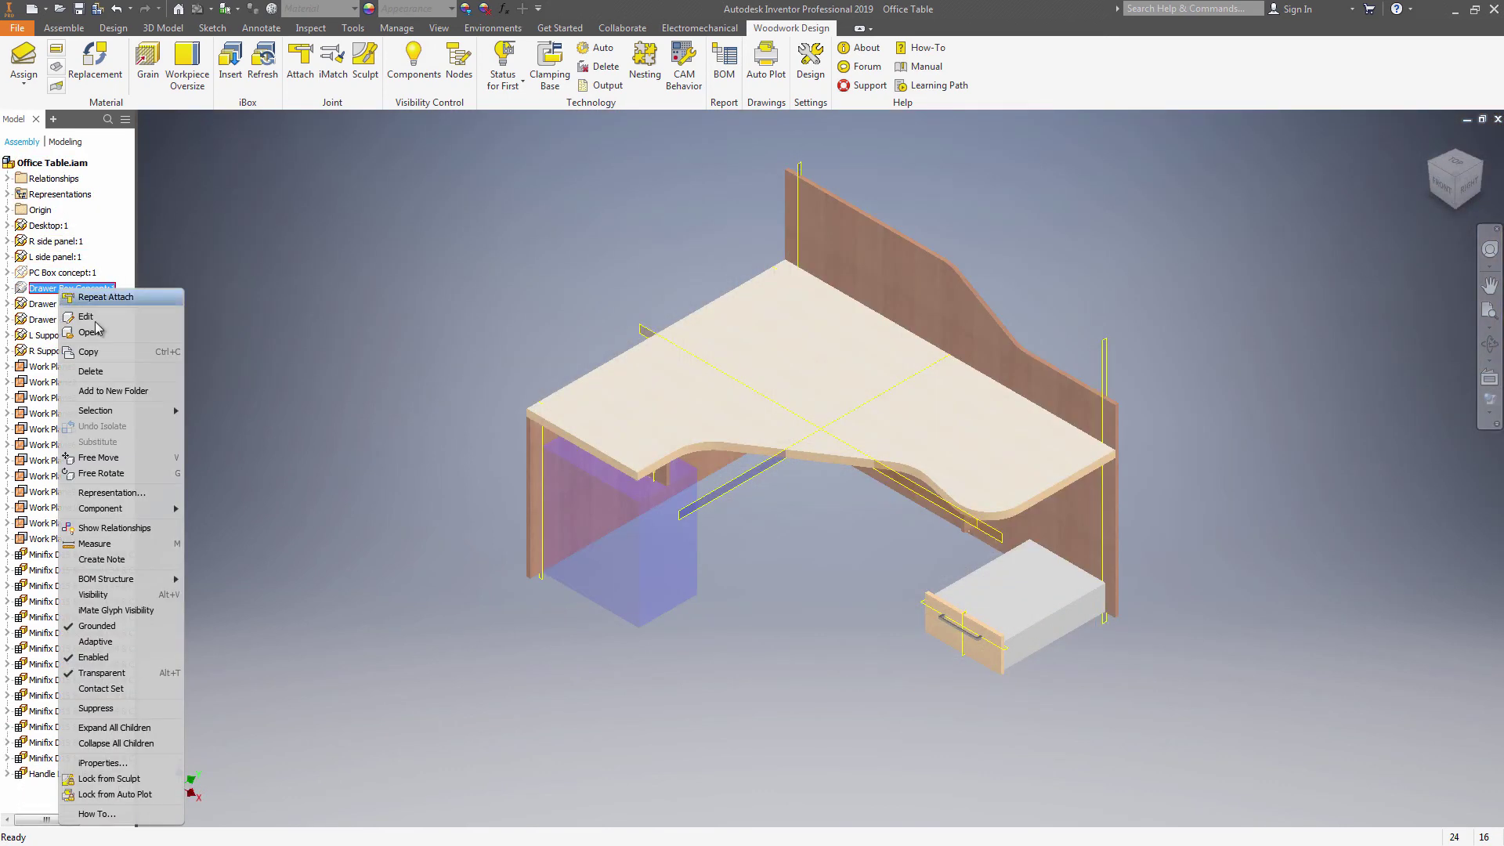
{"action": "left_click", "coordinate": [122, 595]}
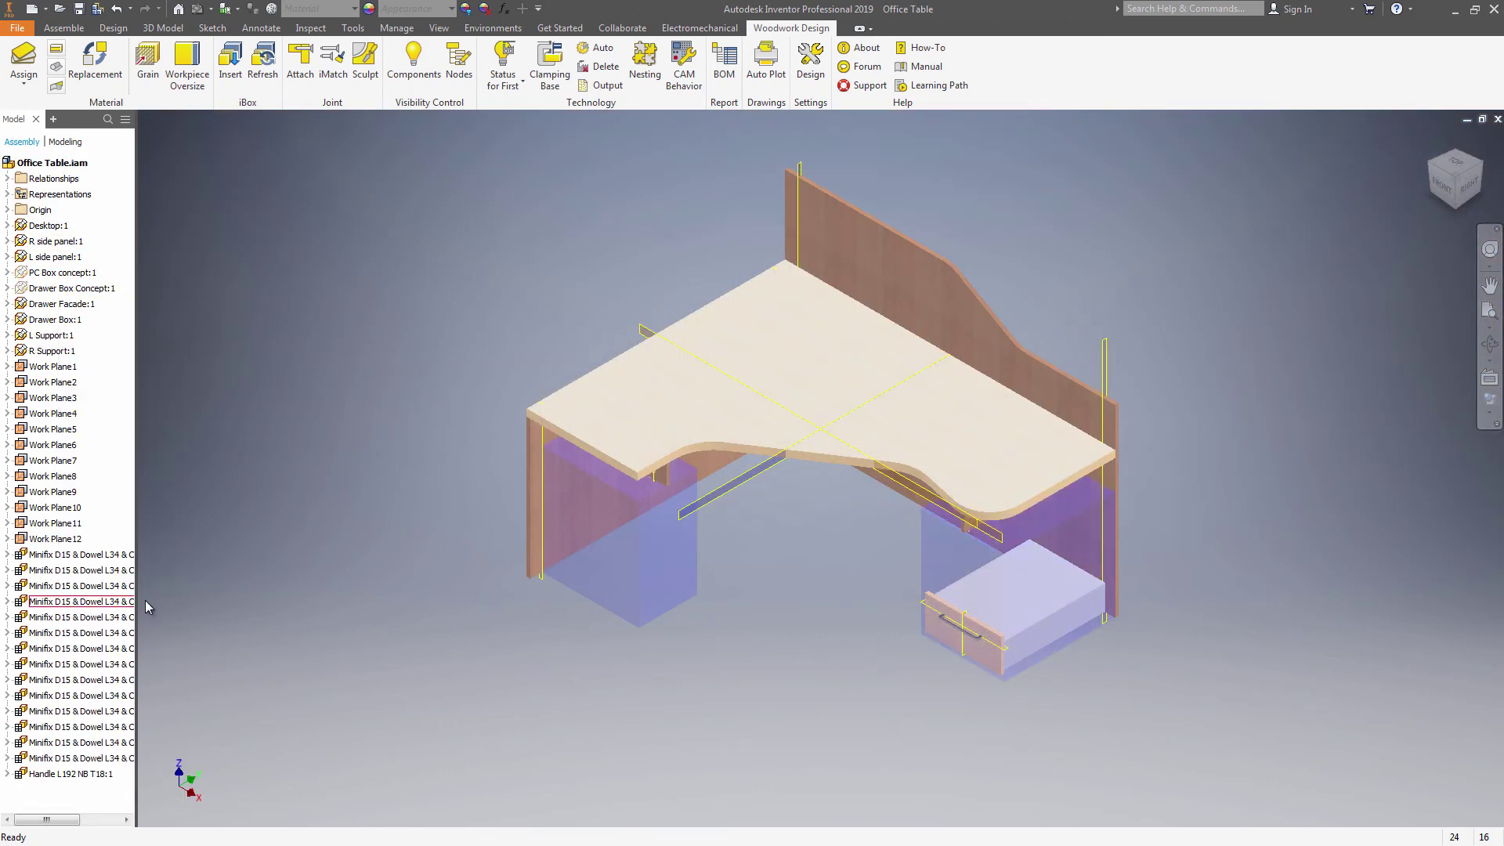
Turn off Components Enabled in the woodwork Components settings to hide the panels.
{"action": "left_click", "coordinate": [414, 63]}
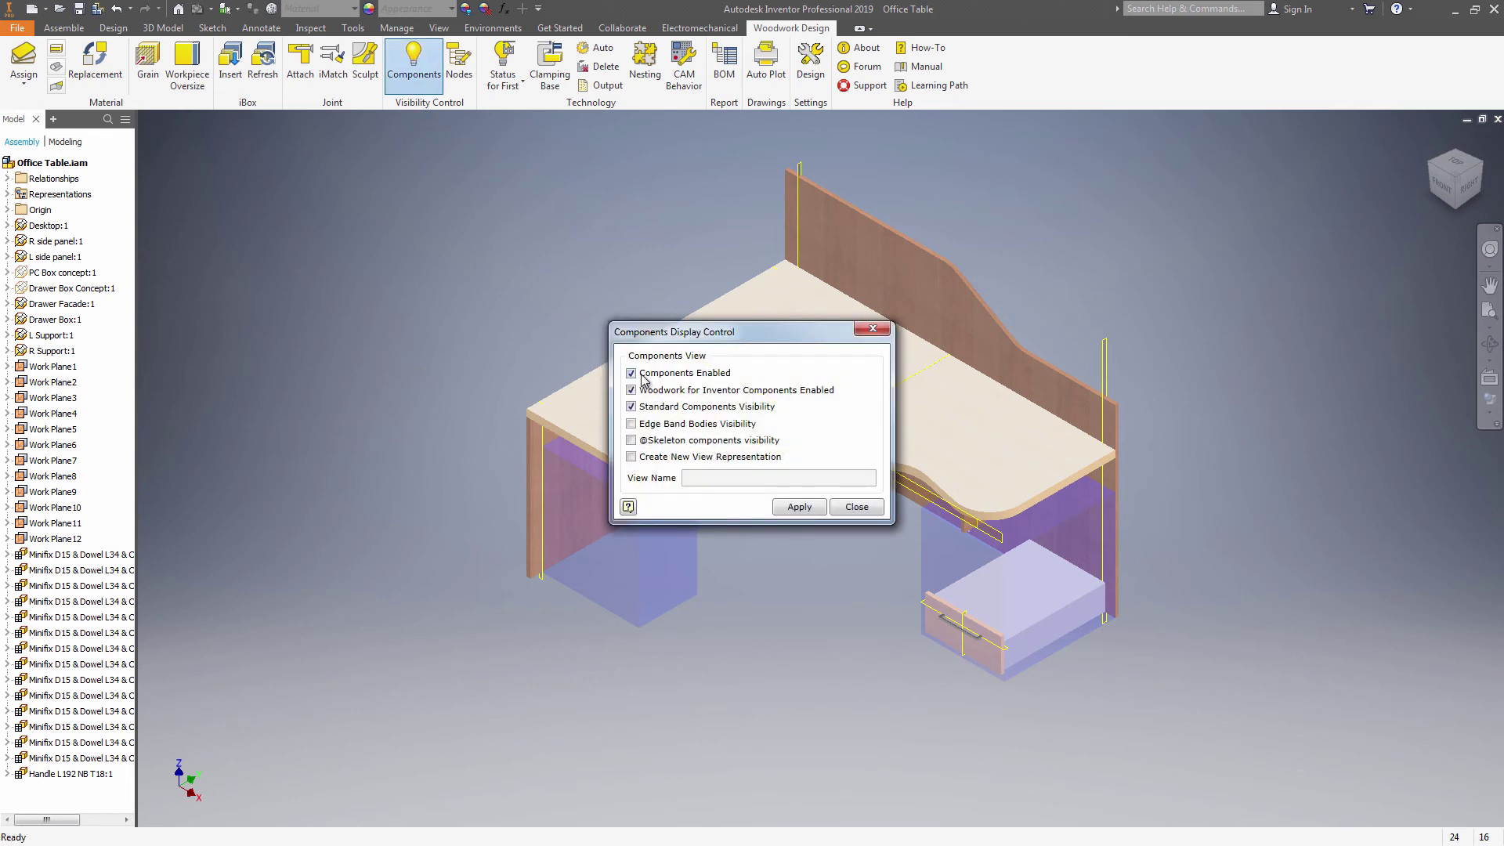
{"action": "left_click", "coordinate": [798, 508]}
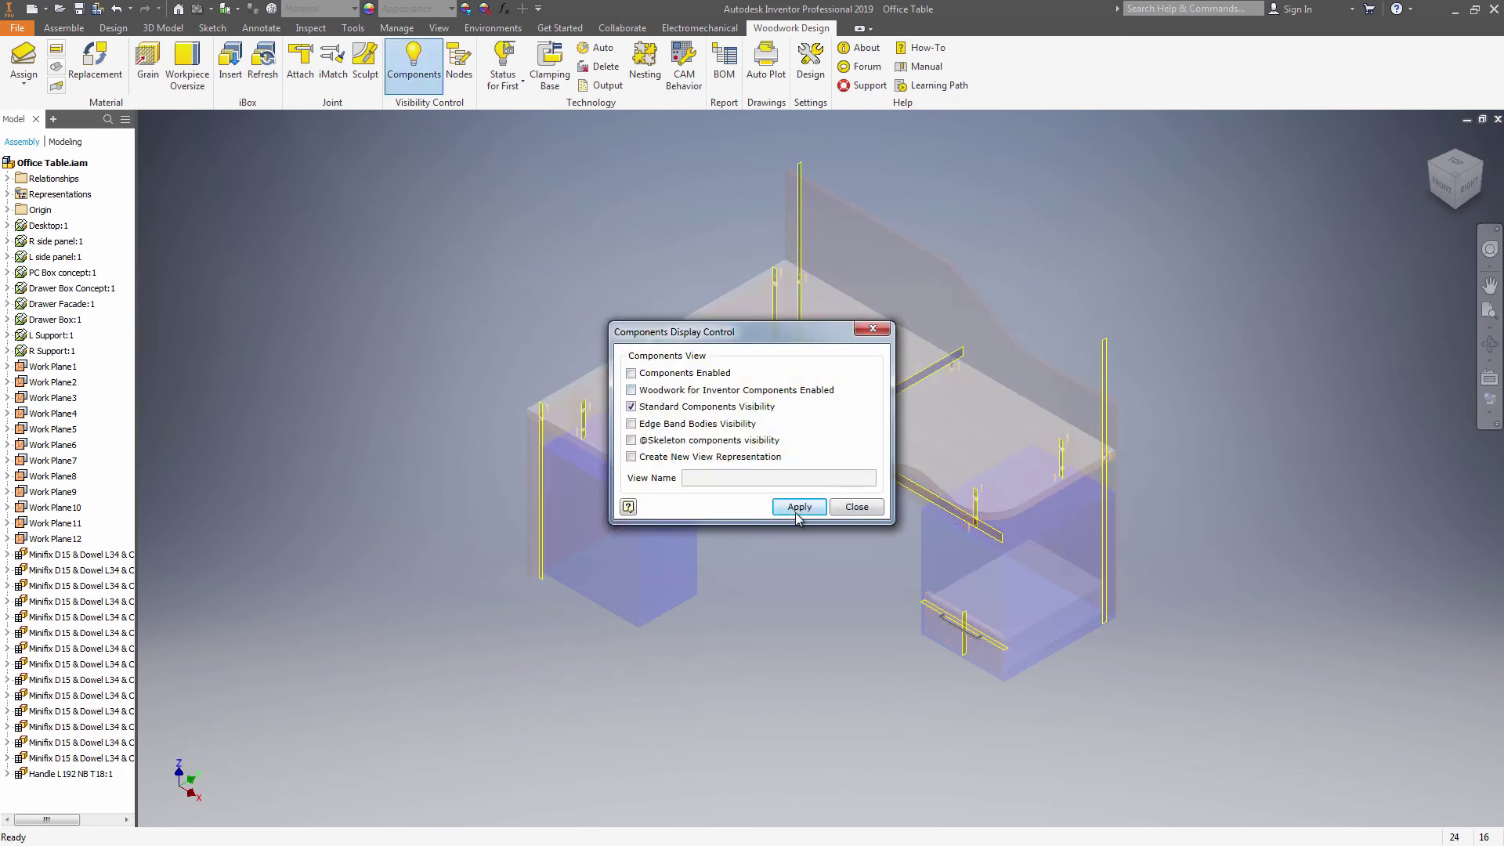
{"action": "left_click", "coordinate": [857, 507]}
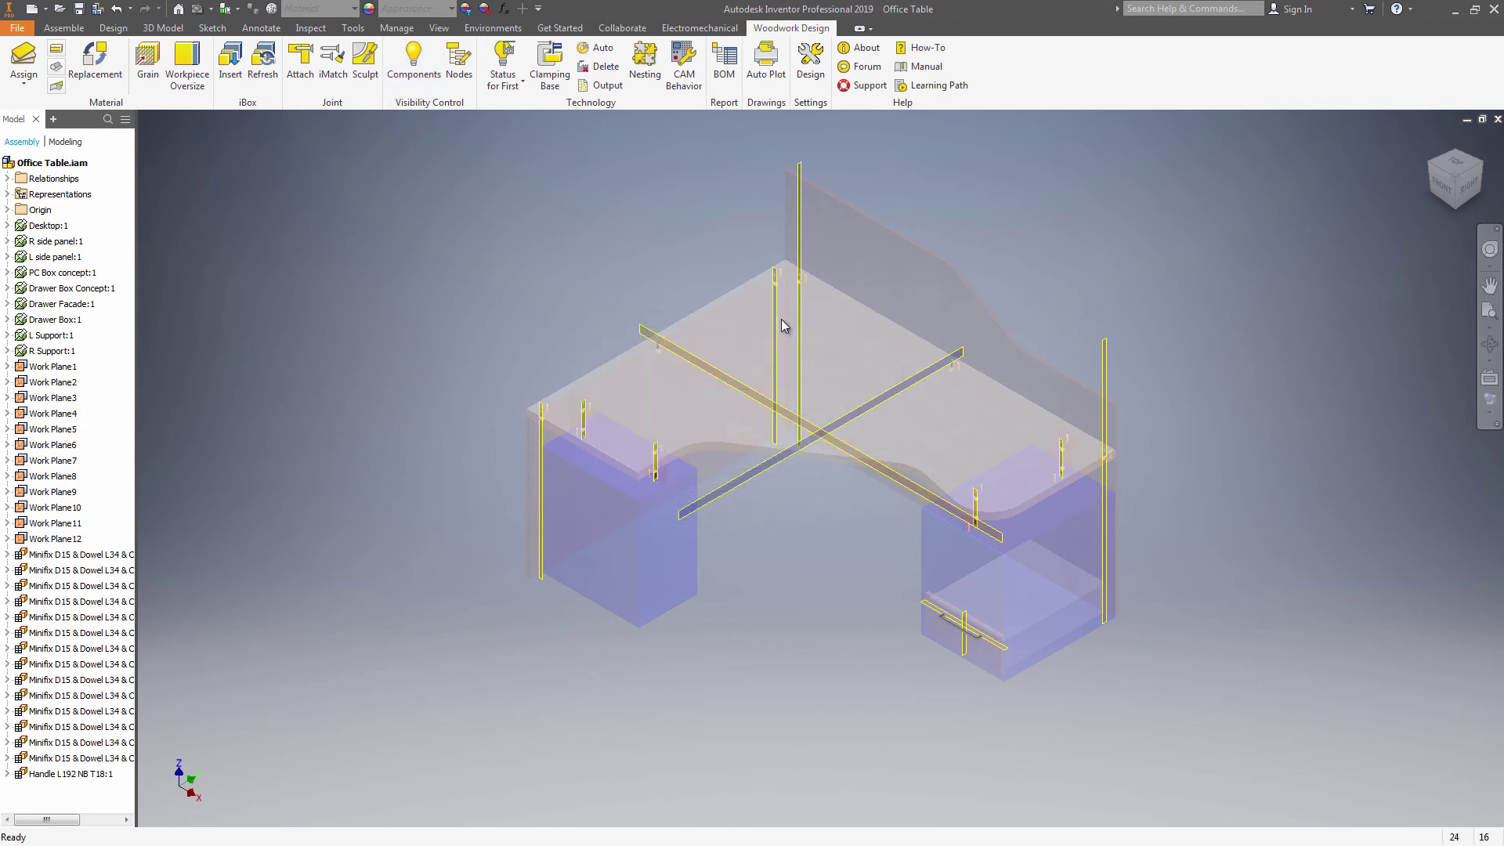
Switch the selected Minifix D15 connector's Side key from Left to Right.
{"action": "left_click", "coordinate": [782, 280]}
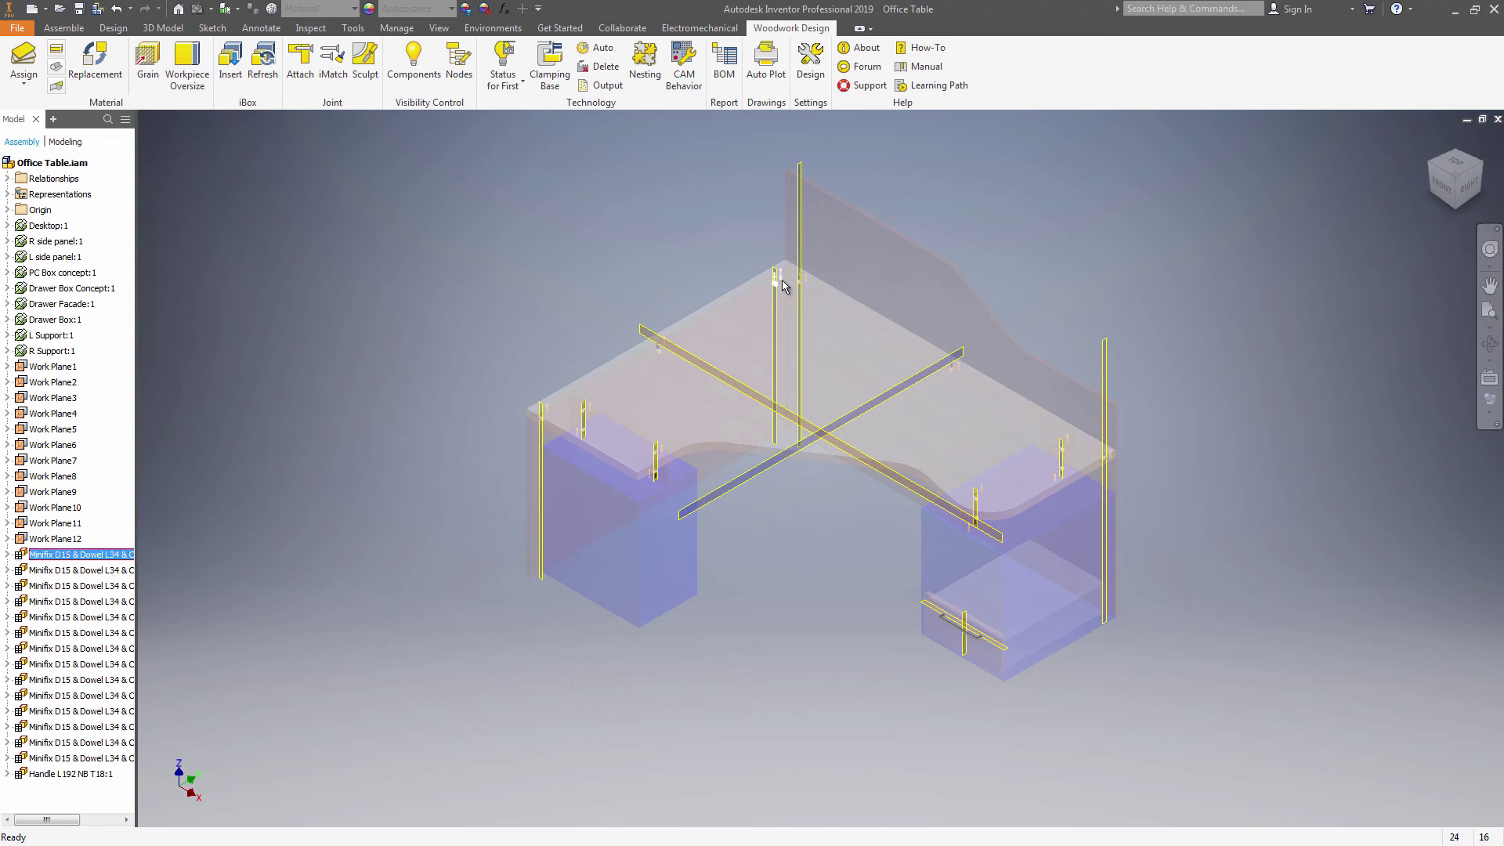
{"action": "left_click", "coordinate": [8, 555]}
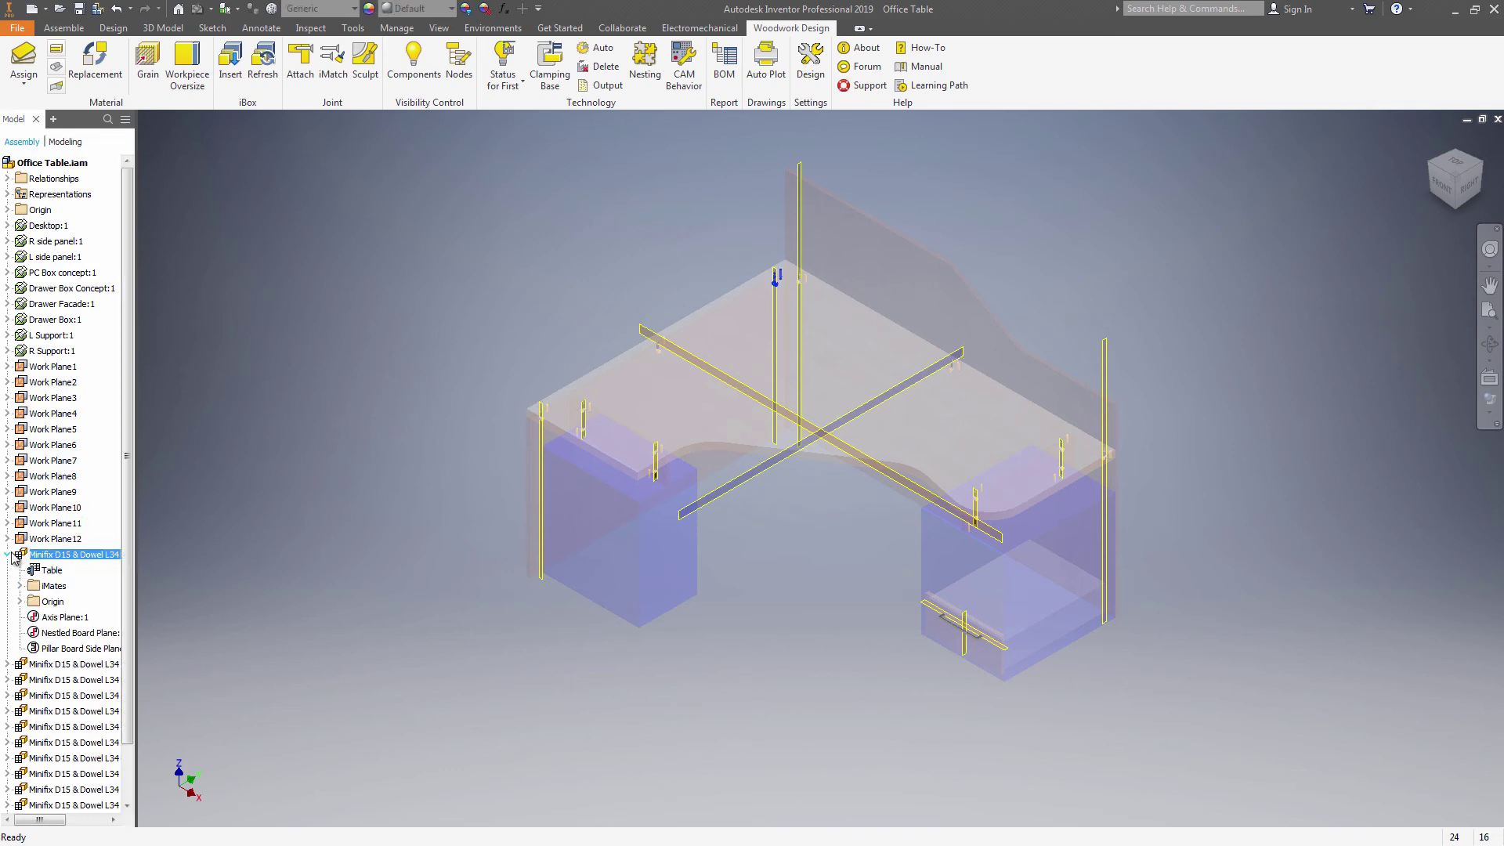
{"action": "right_click", "coordinate": [56, 571]}
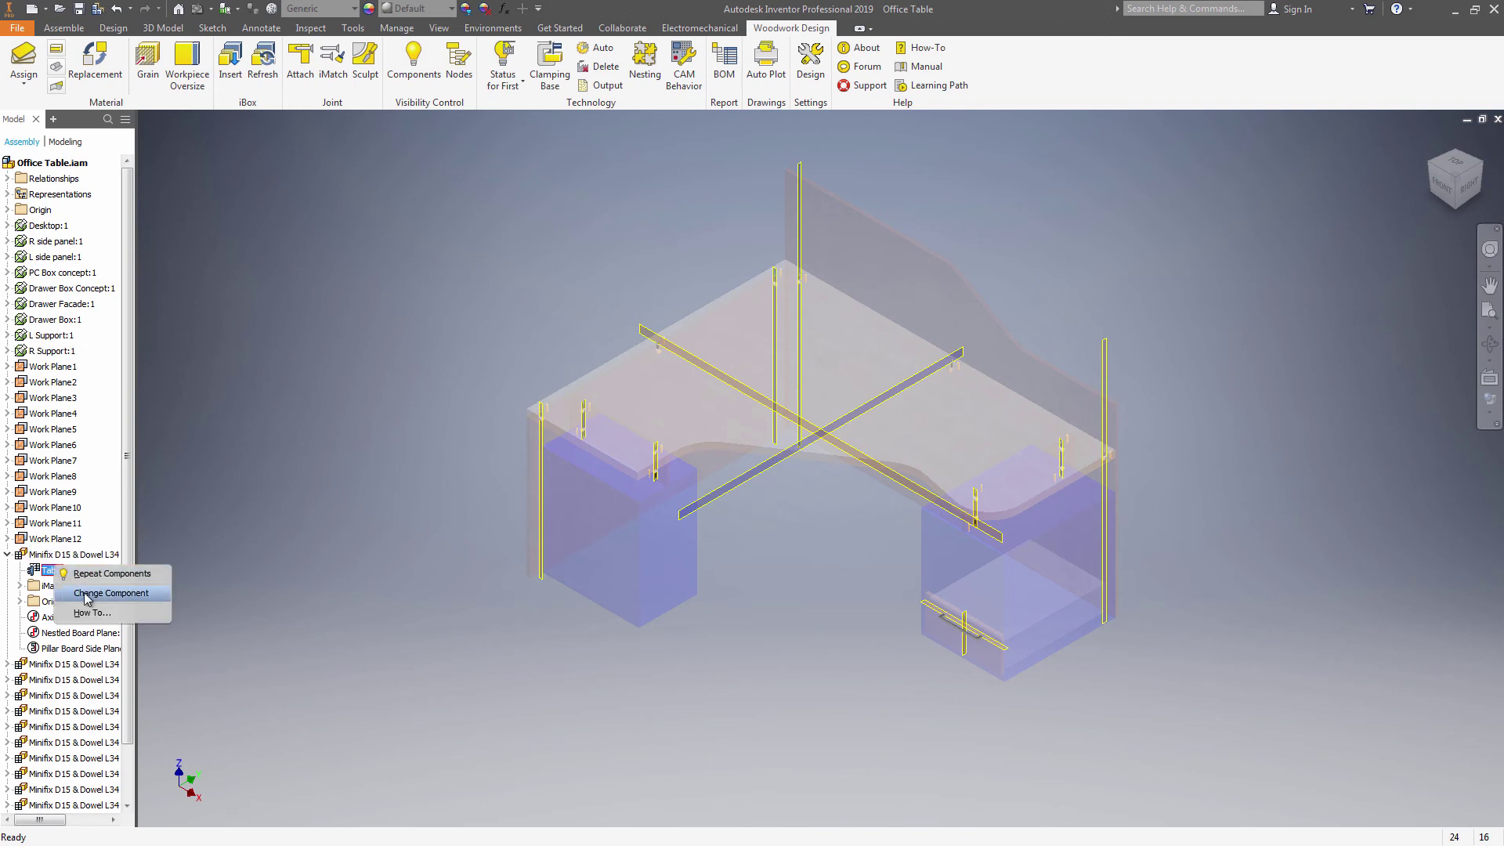
{"action": "left_click", "coordinate": [110, 593]}
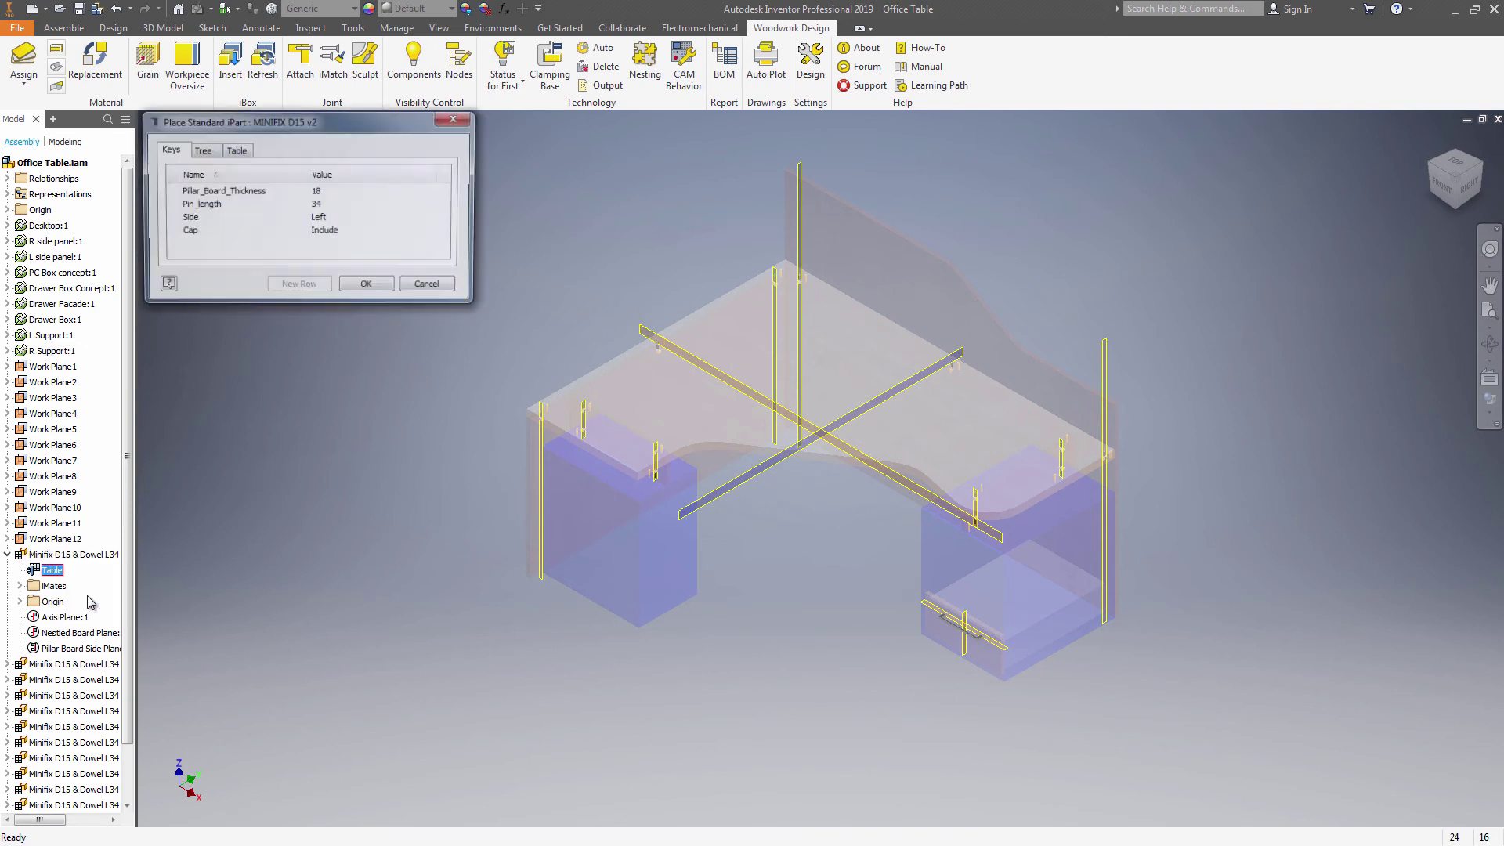
{"action": "left_click", "coordinate": [330, 229]}
{"action": "left_click", "coordinate": [329, 248]}
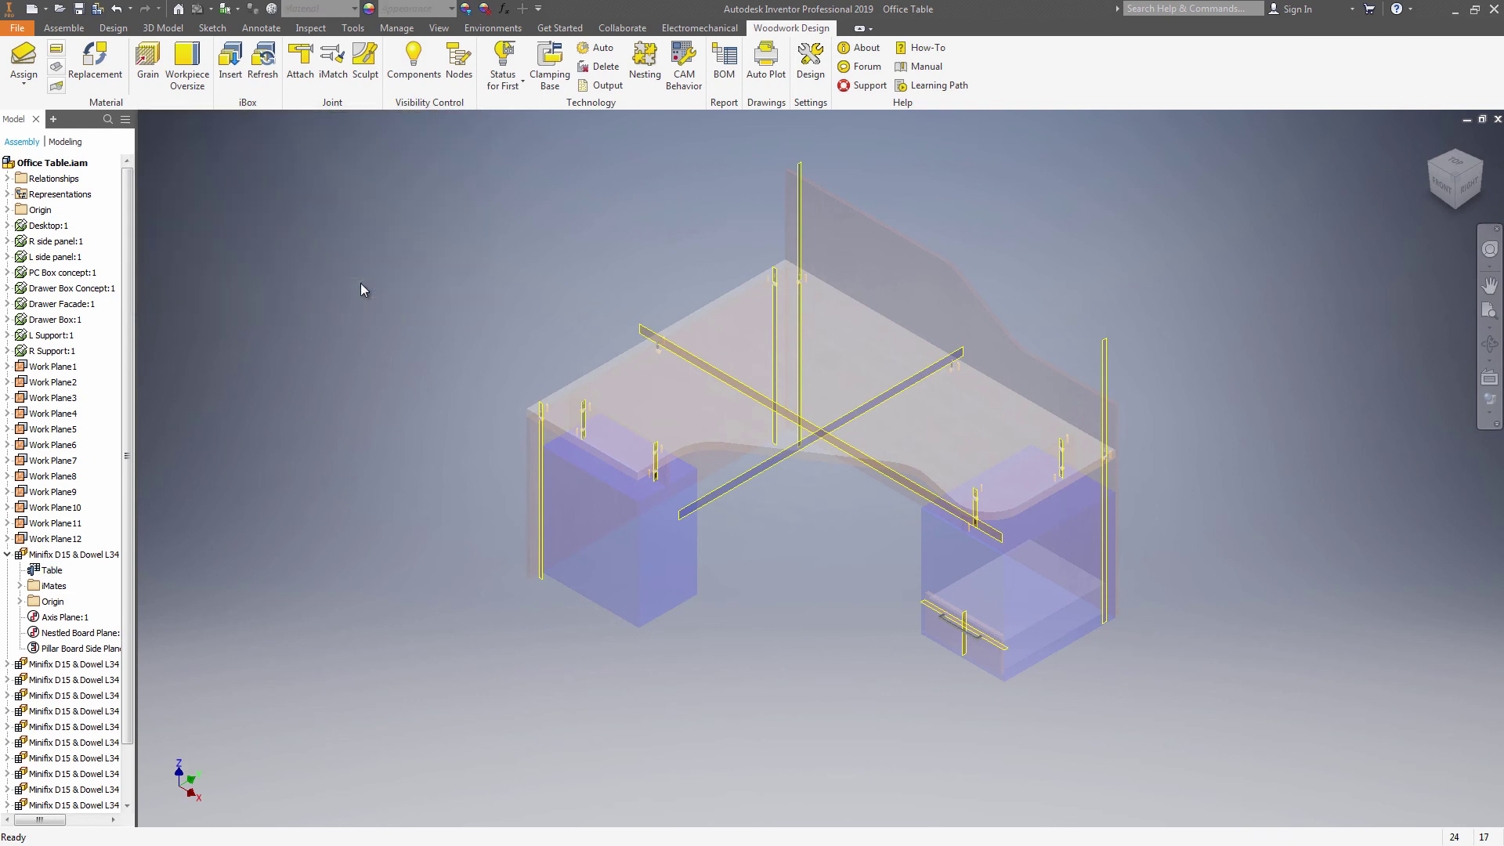
Use iMatch to match the middle-pillar Minifix and another Minifix to the Right-side template.
{"action": "left_click", "coordinate": [334, 81]}
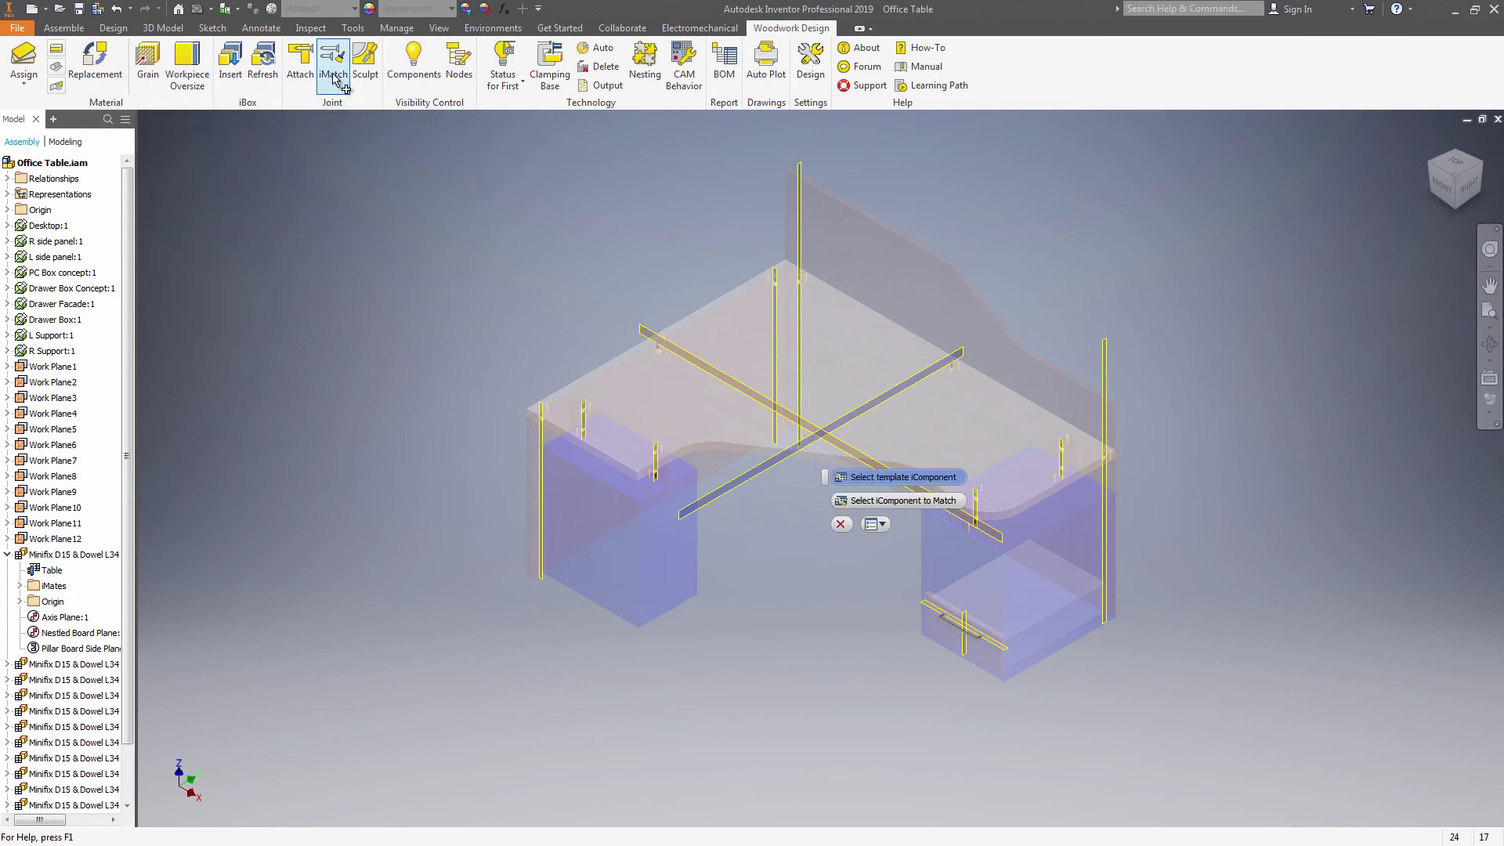
{"action": "left_click", "coordinate": [772, 280]}
{"action": "scroll", "coordinate": [660, 354], "scroll_direction": "down", "scroll_amount": 5}
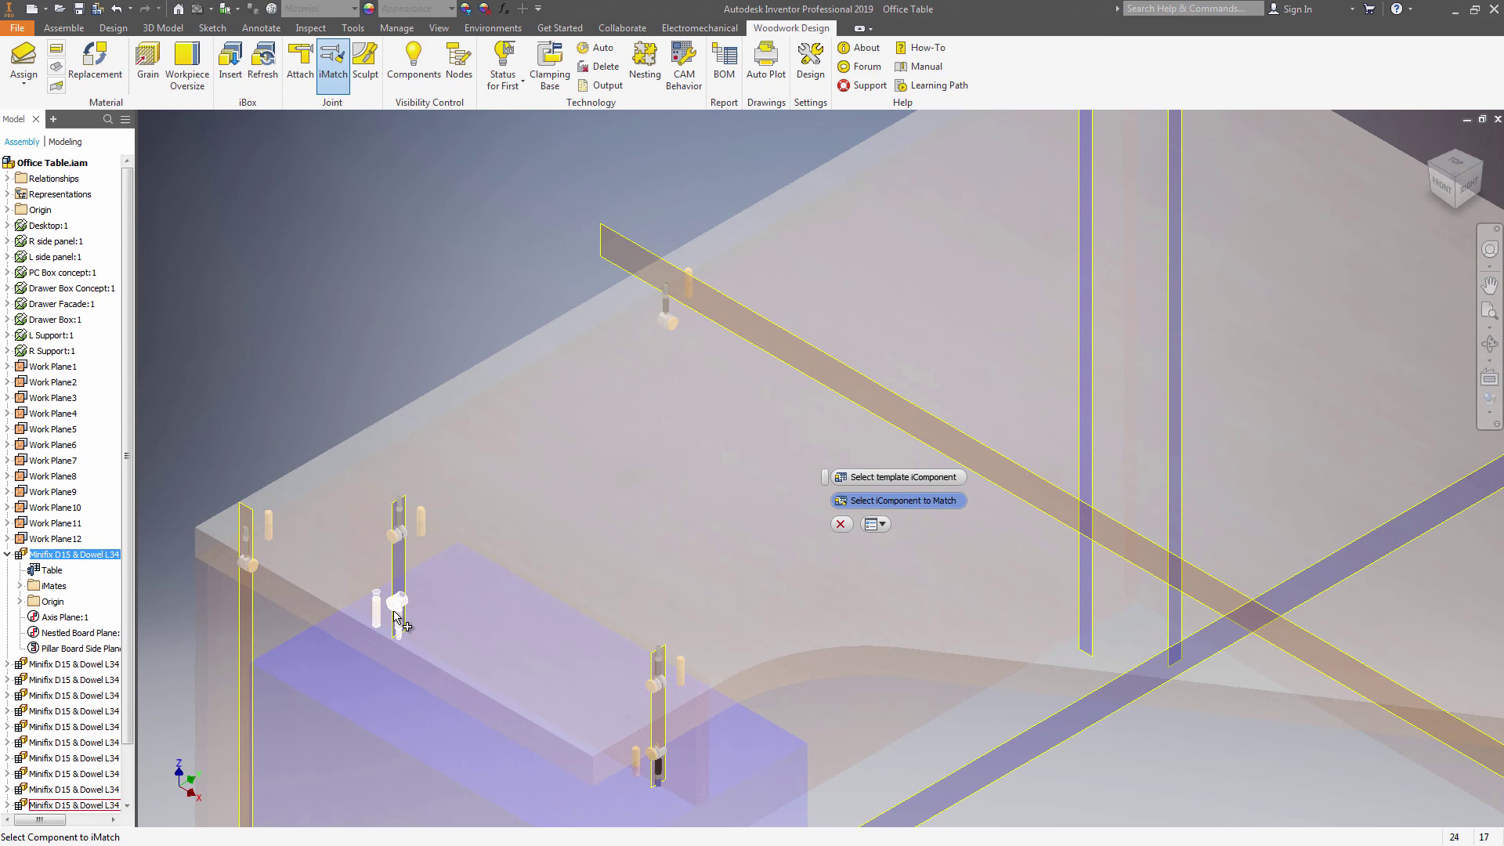
{"action": "left_click", "coordinate": [397, 619]}
{"action": "left_click", "coordinate": [659, 684]}
{"action": "scroll", "coordinate": [661, 689], "scroll_direction": "up", "scroll_amount": 5}
{"action": "scroll", "coordinate": [979, 686], "scroll_direction": "down", "scroll_amount": 6}
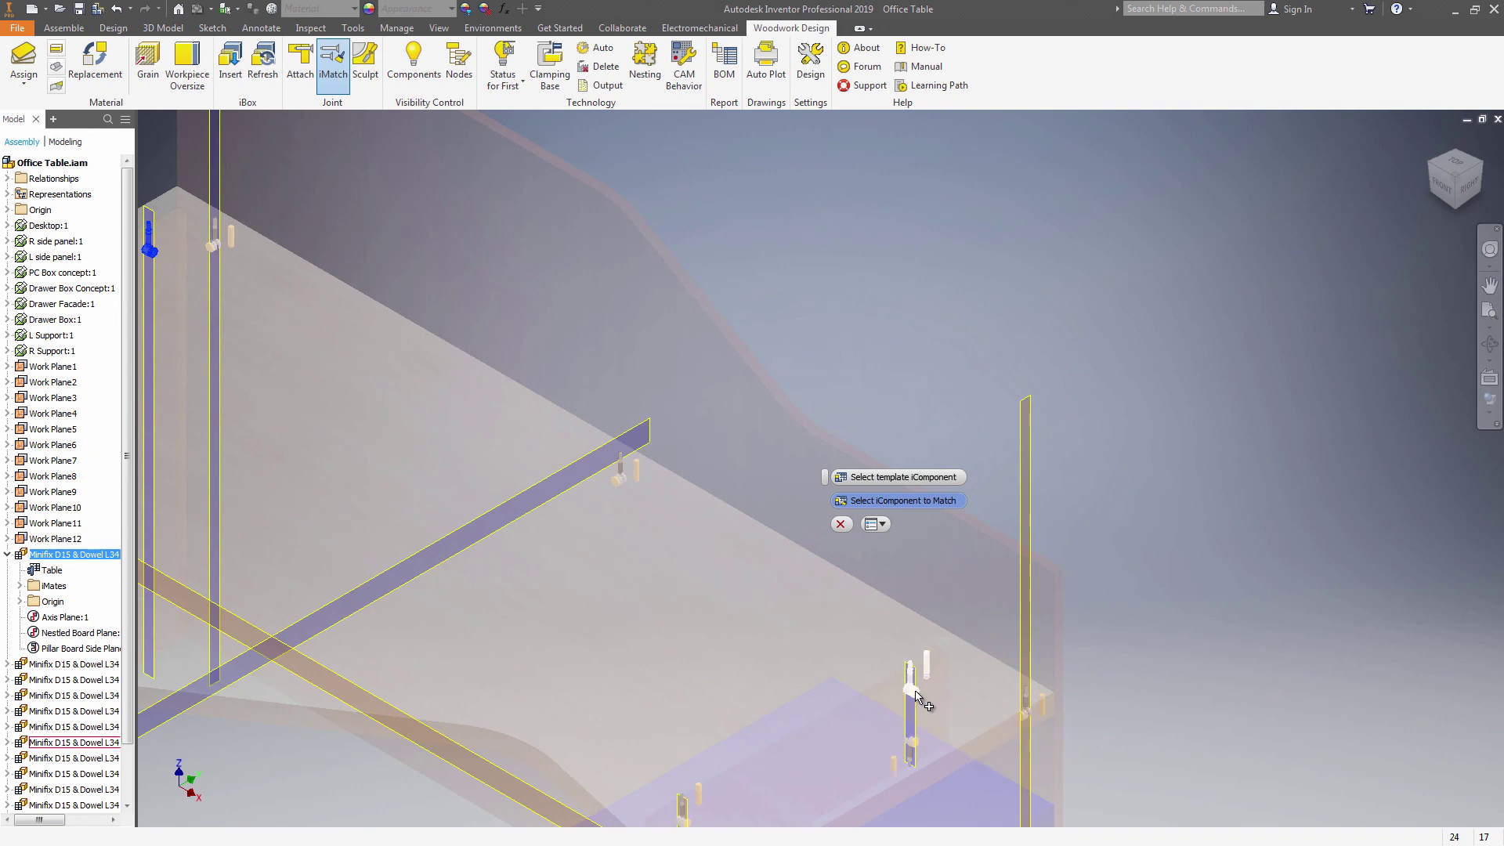
{"action": "scroll", "coordinate": [934, 779], "scroll_direction": "up", "scroll_amount": 5}
{"action": "scroll", "coordinate": [932, 778], "scroll_direction": "down", "scroll_amount": 3}
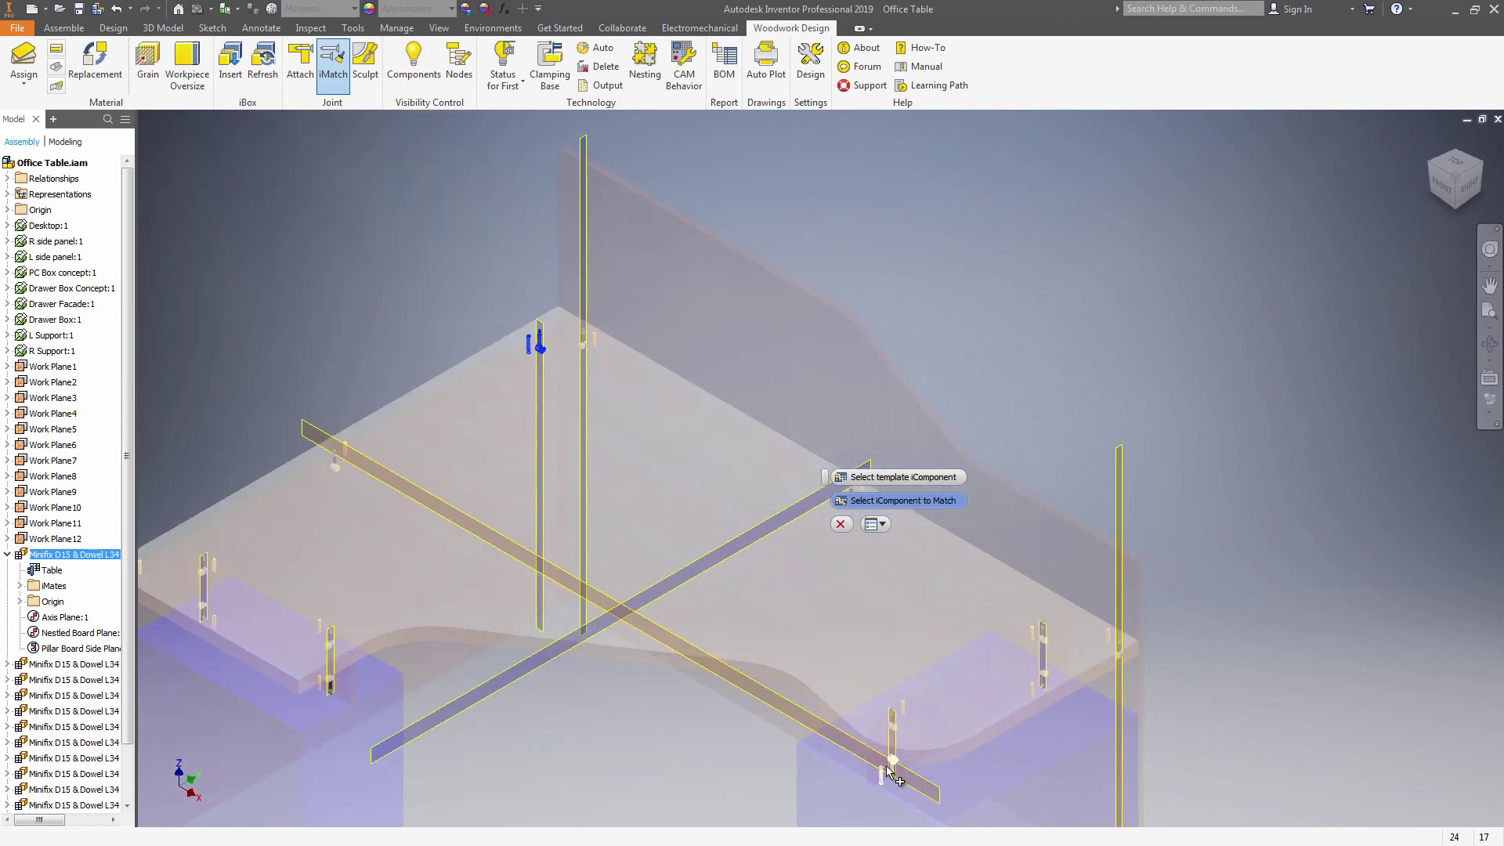
{"action": "scroll", "coordinate": [893, 784], "scroll_direction": "up", "scroll_amount": 4}
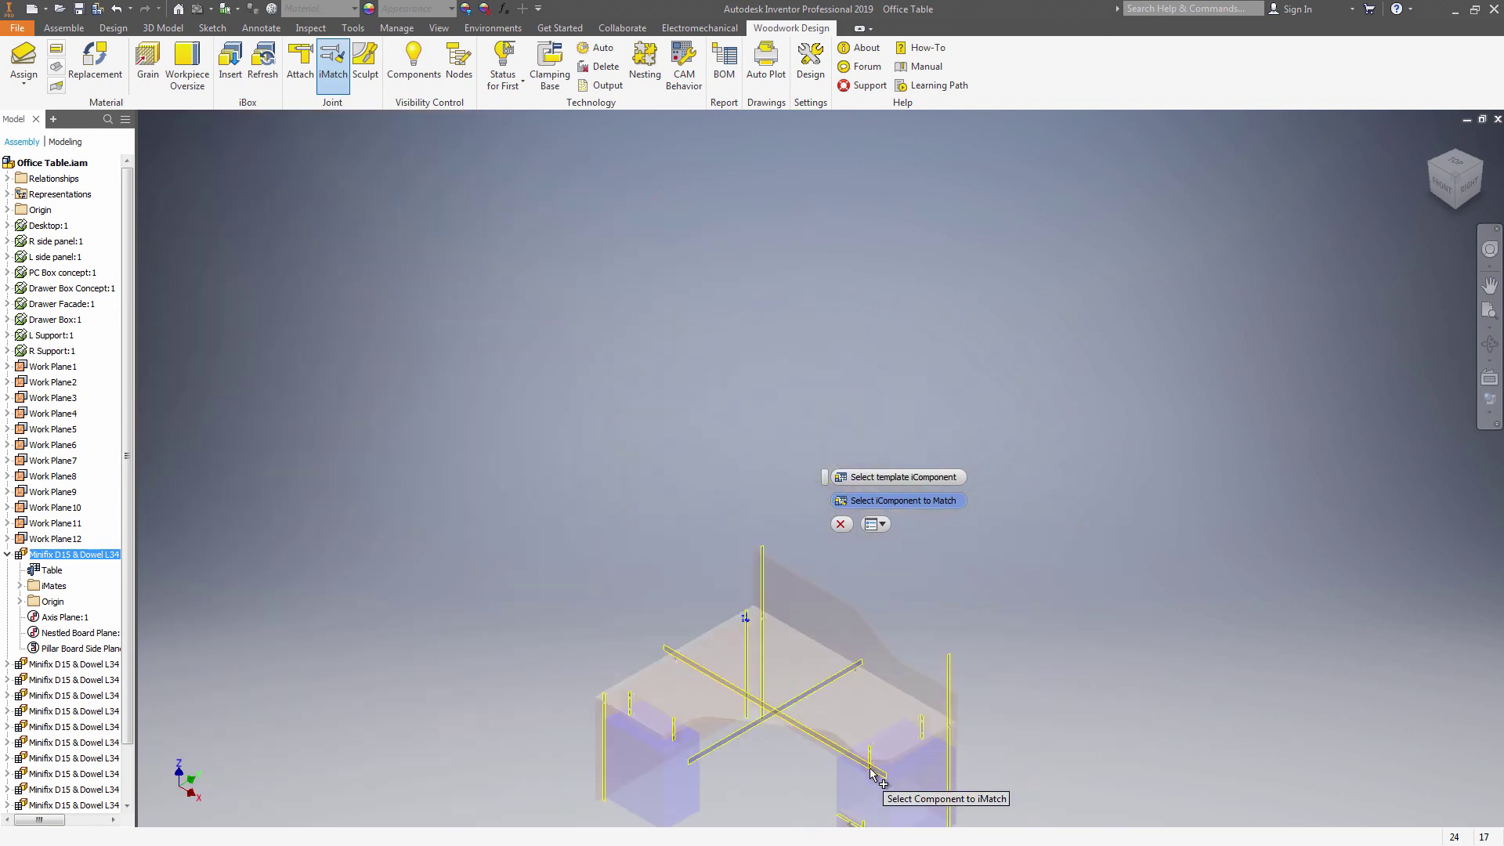
{"action": "left_click", "coordinate": [841, 524]}
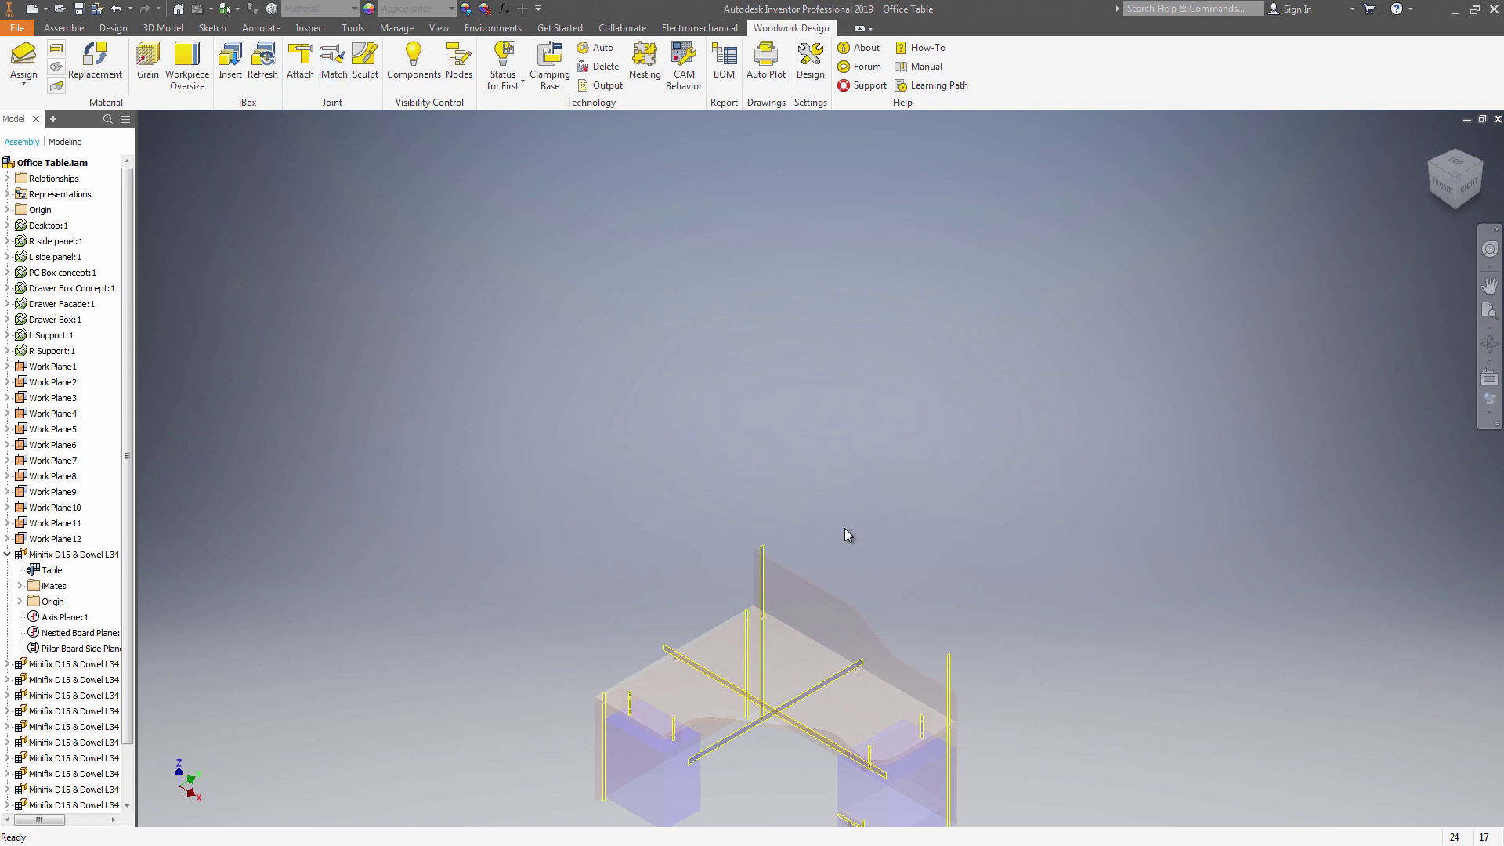
Re-enable the woodwork components, collapse the Minifix node, and return to the home view.
{"action": "left_click", "coordinate": [414, 63]}
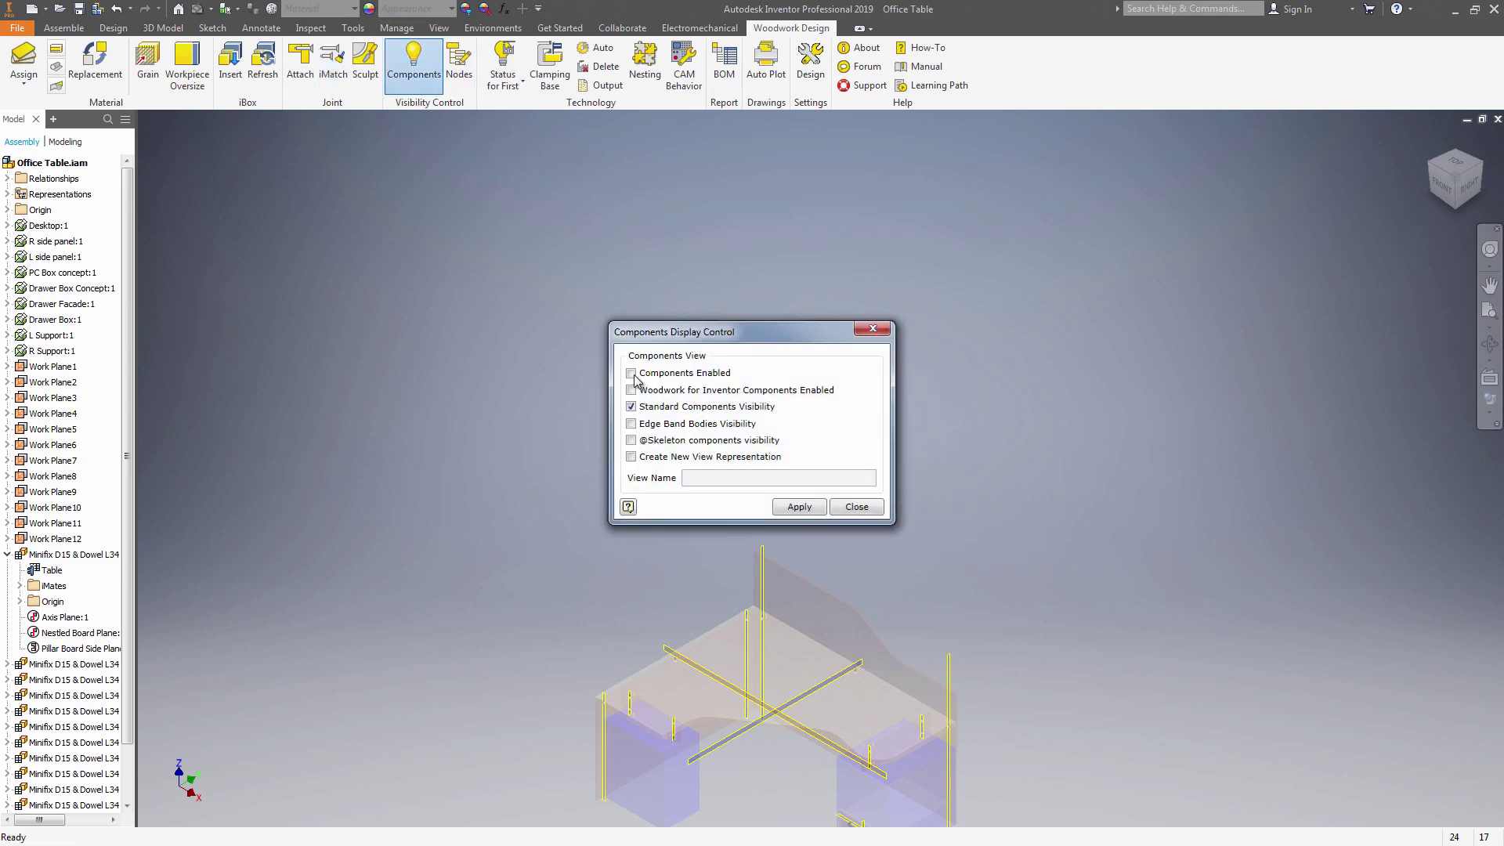
{"action": "left_click", "coordinate": [799, 508]}
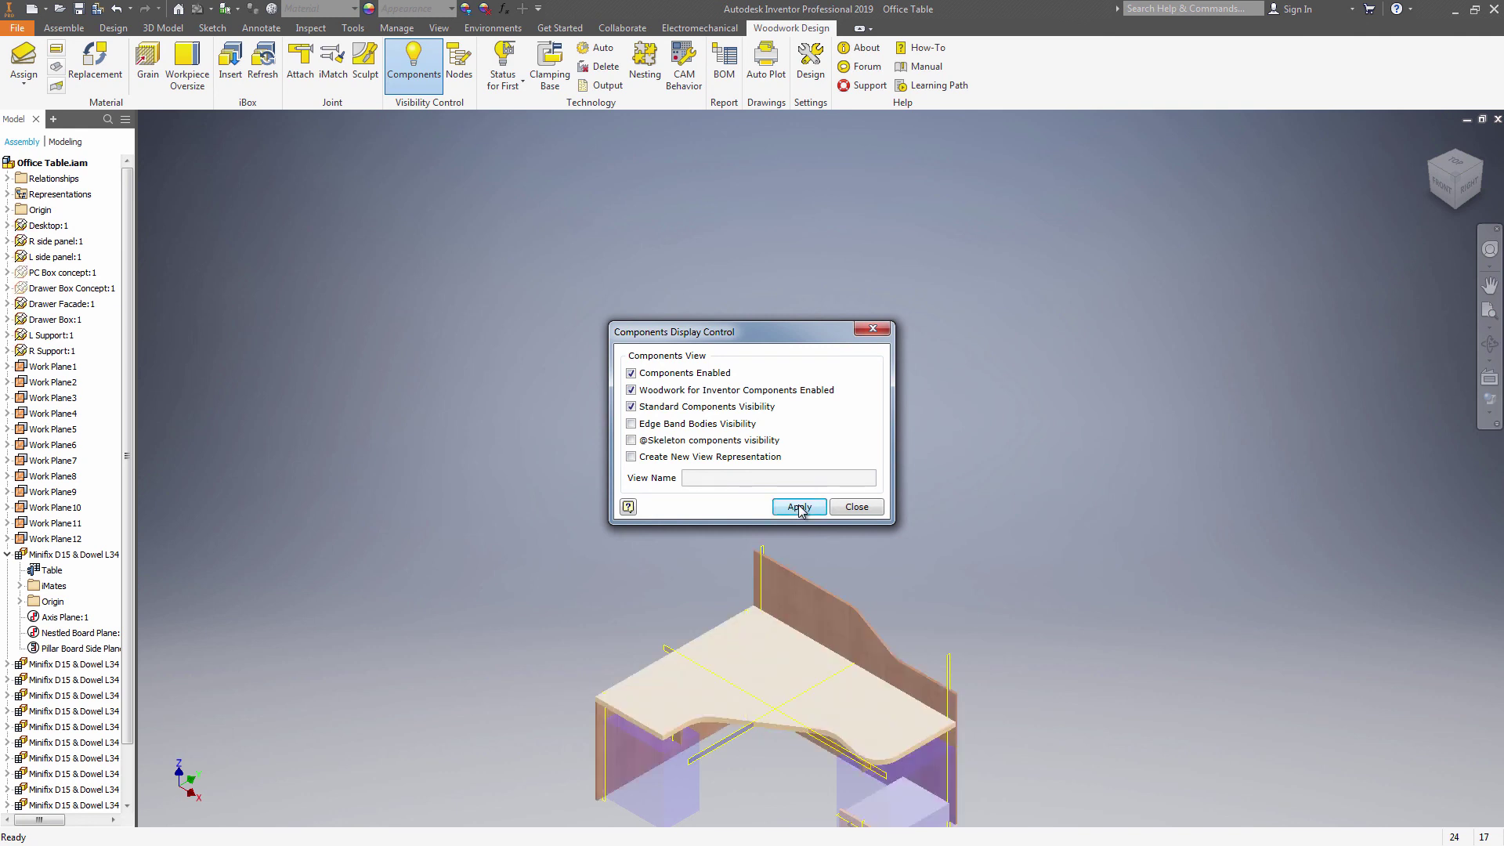
{"action": "left_click", "coordinate": [856, 508]}
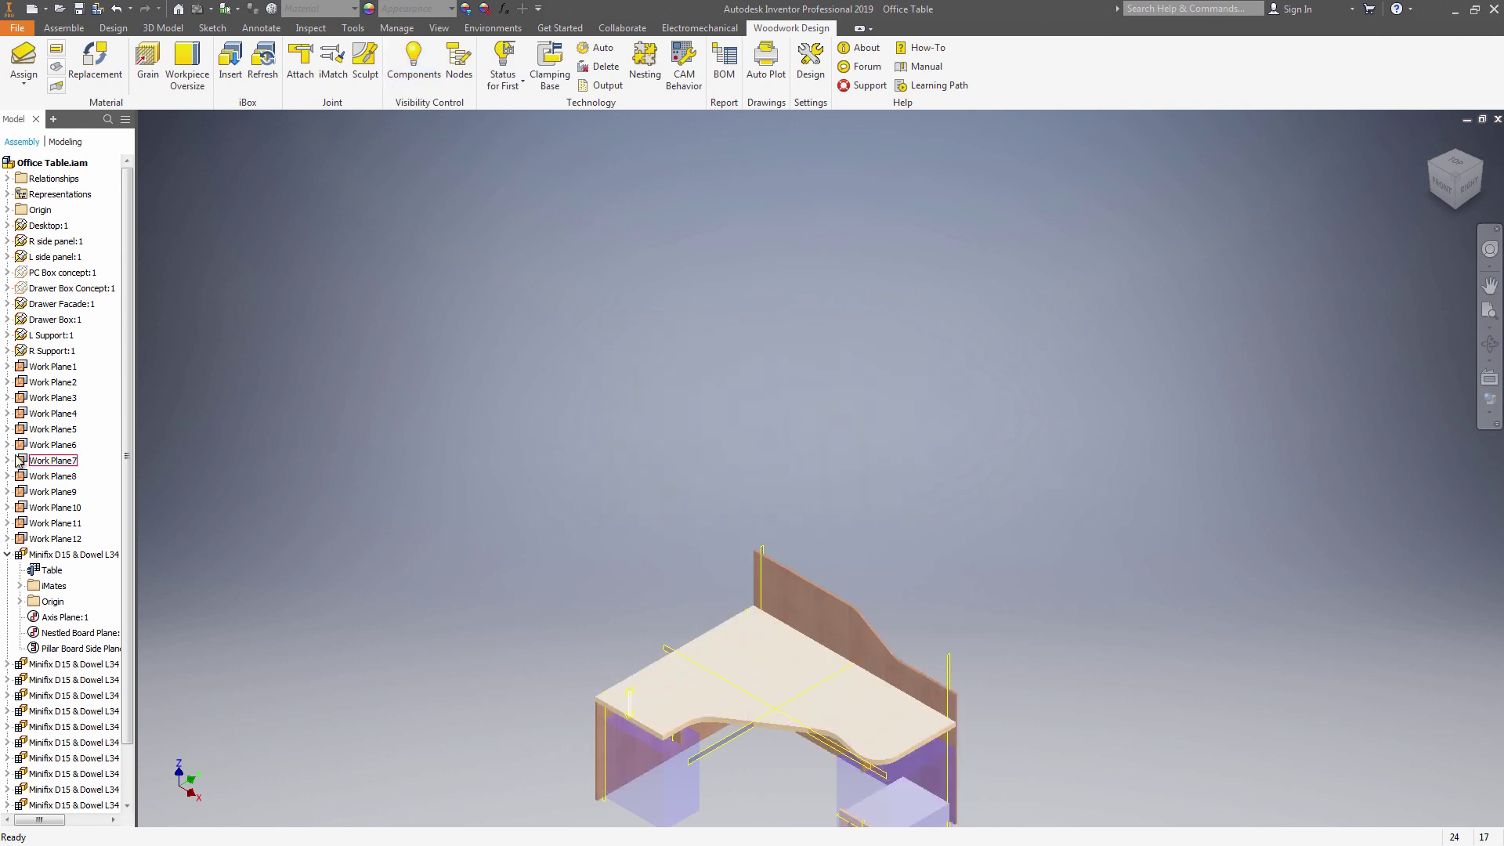
{"action": "left_click", "coordinate": [8, 555]}
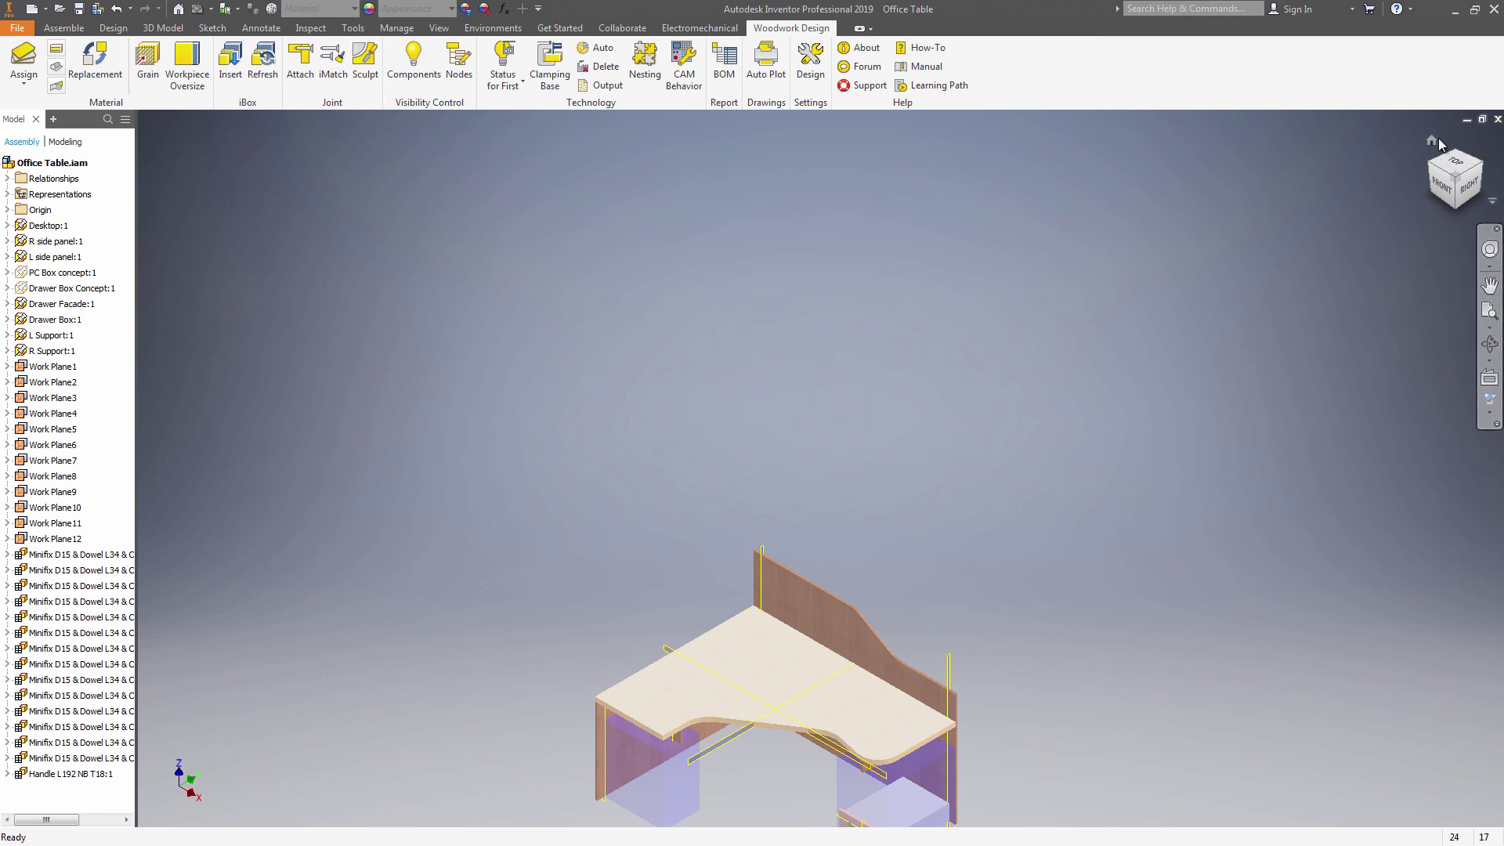
{"action": "left_click", "coordinate": [1432, 141]}
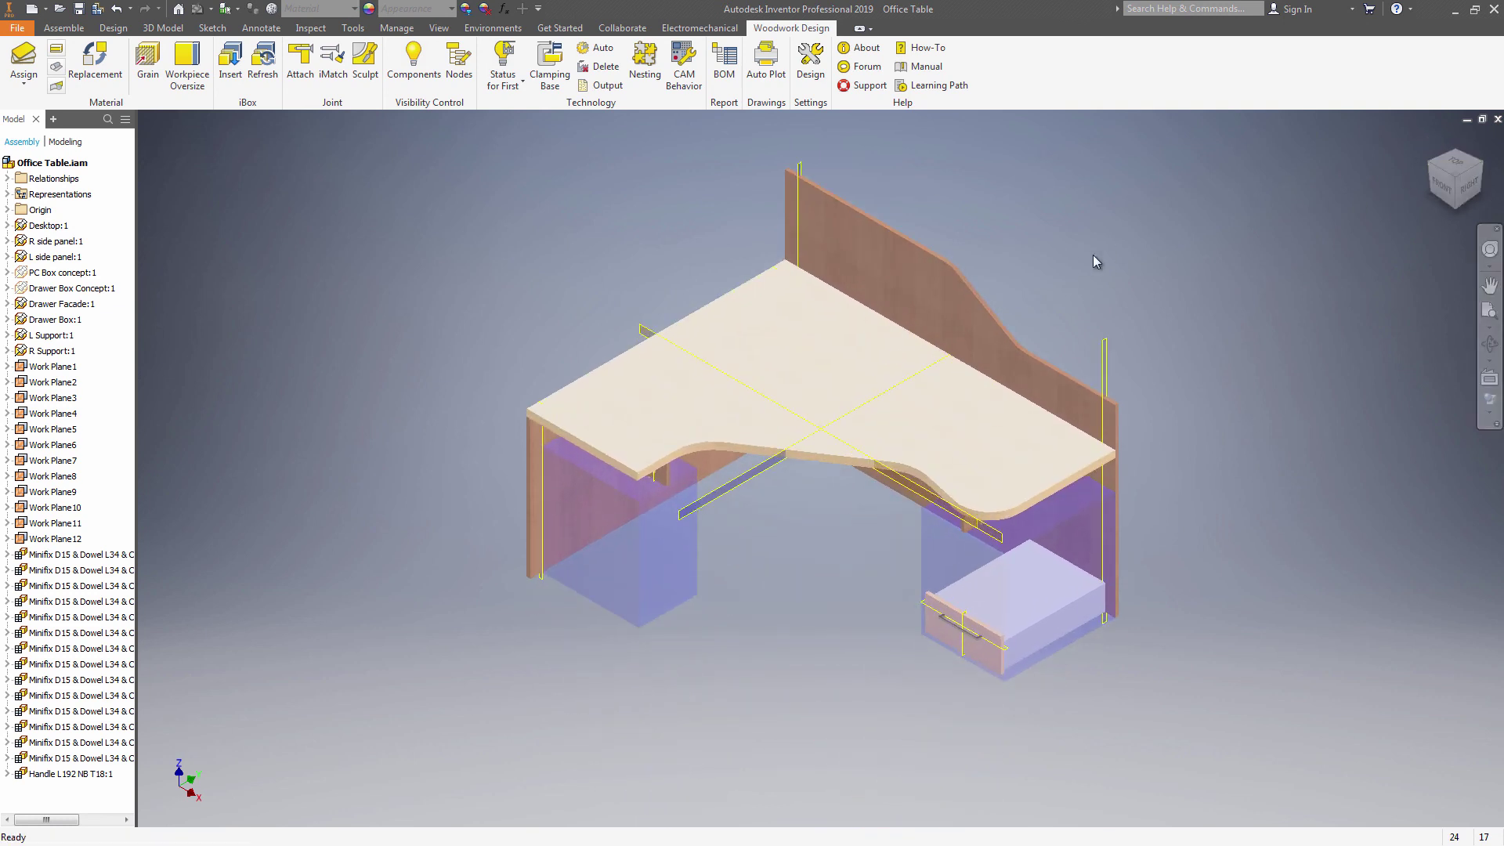
Toggle off work plane visibility with Alt+].
{"action": "key", "text": "alt+bracketright"}
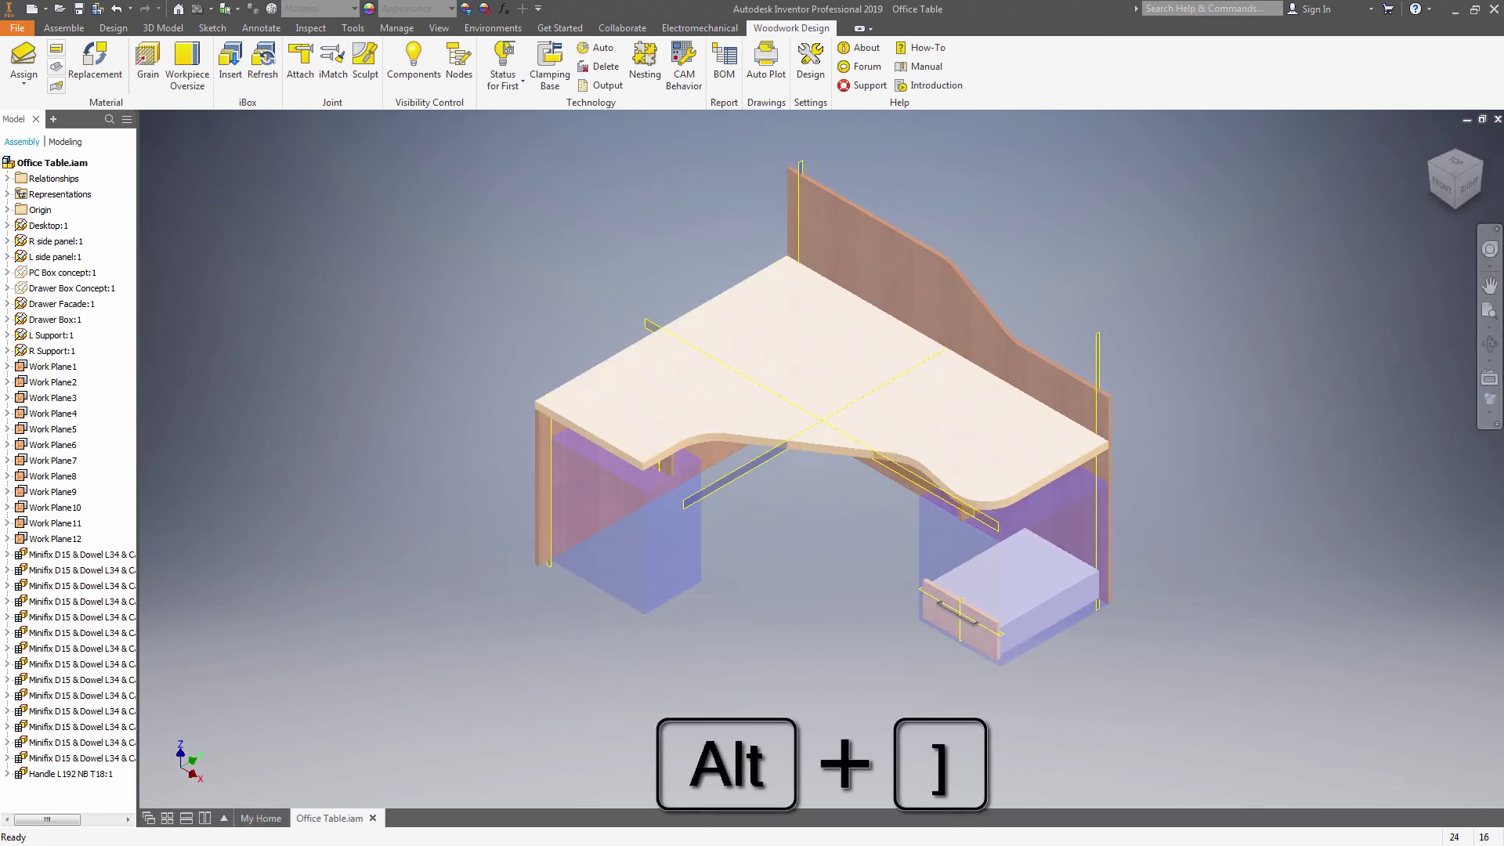